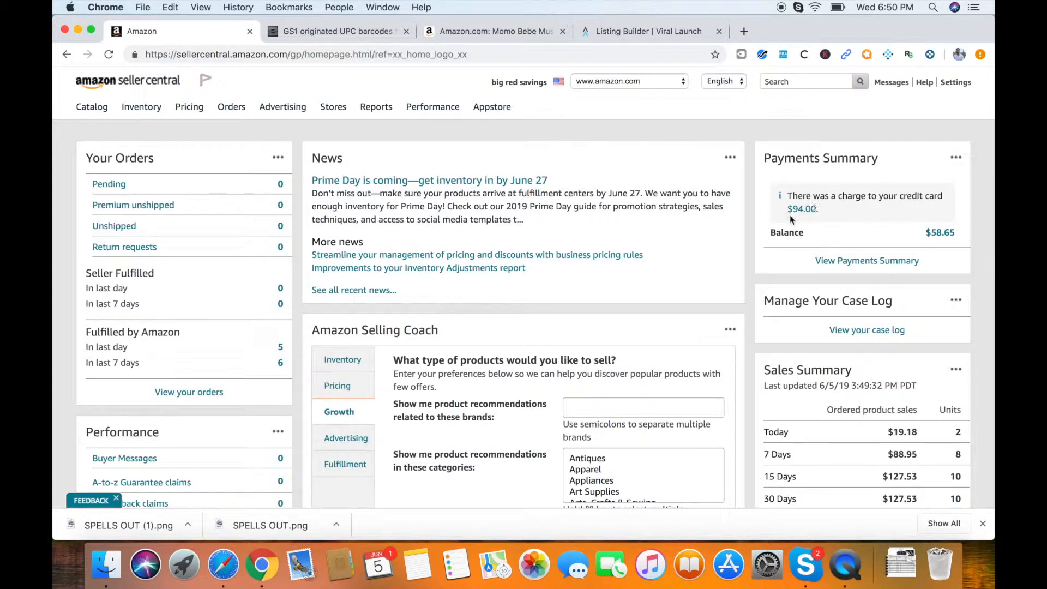
left_click(595, 81)
mouse_move(132, 113)
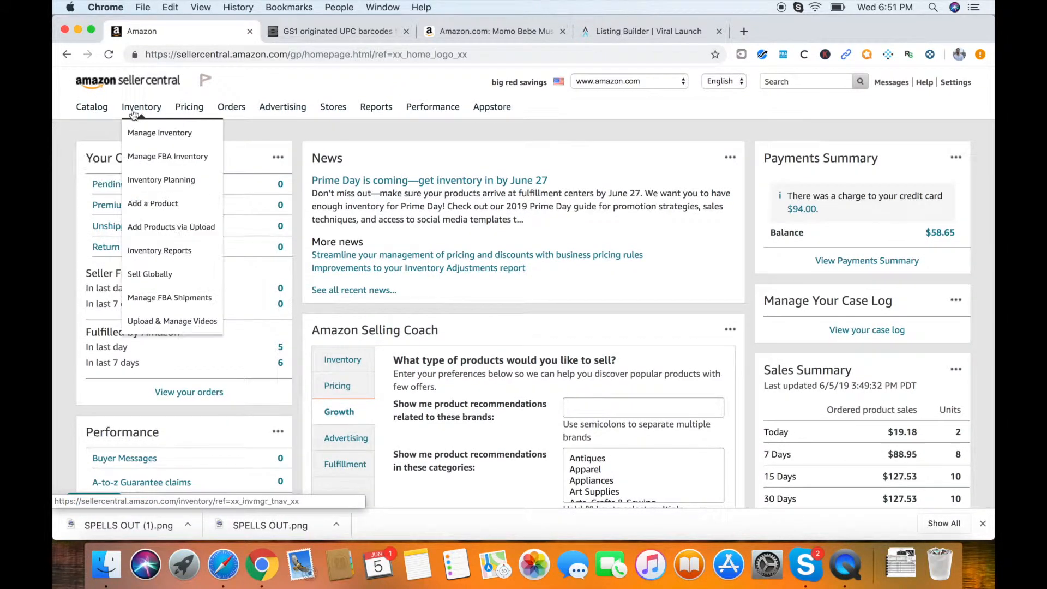
mouse_move(276, 110)
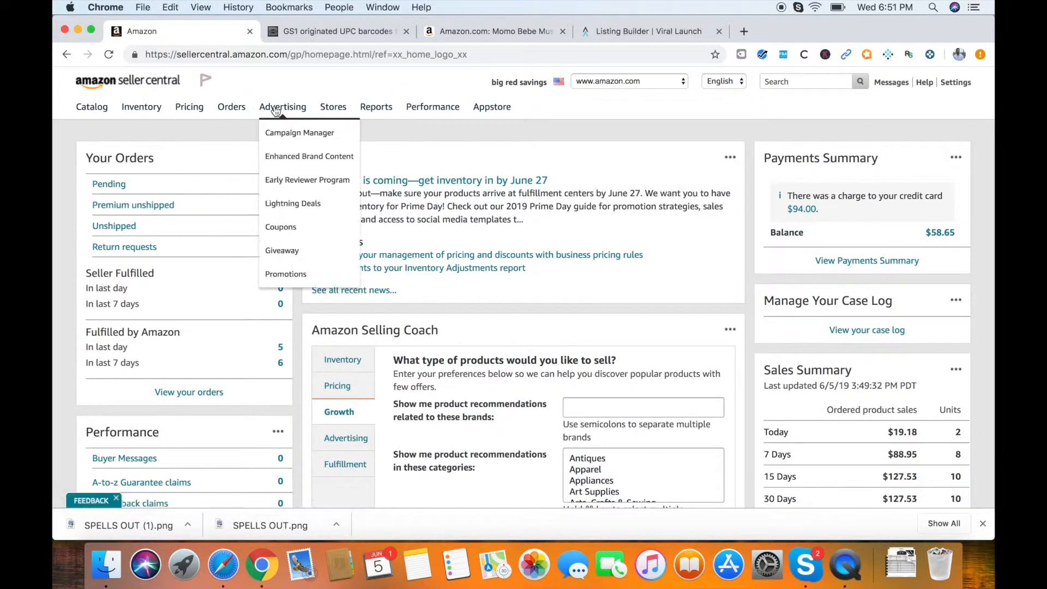
mouse_move(423, 114)
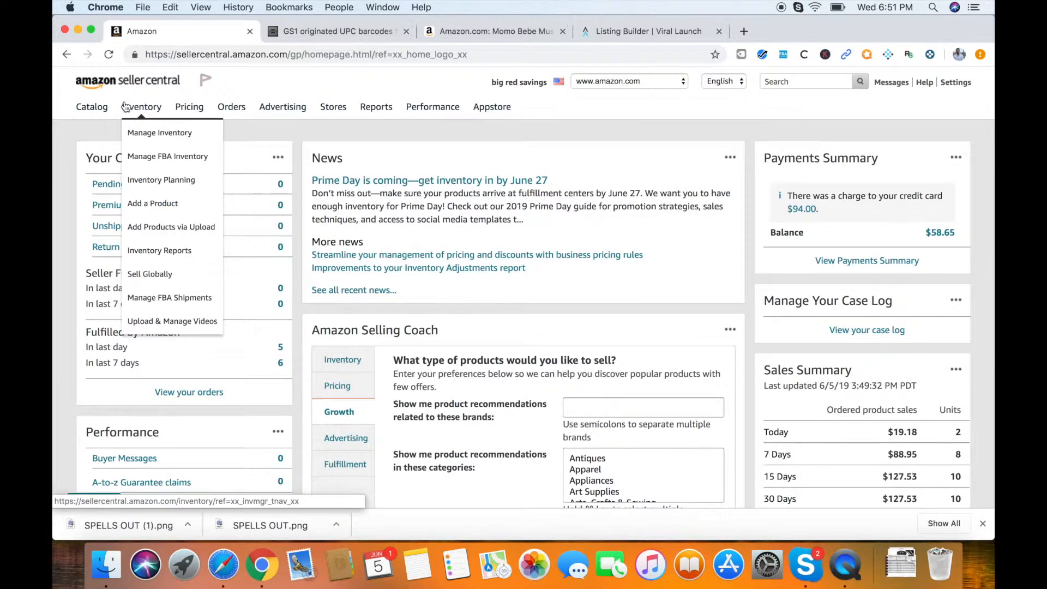
From Manage Inventory, add a product and start creating a new listing that is not in Amazon's catalog.
left_click(155, 139)
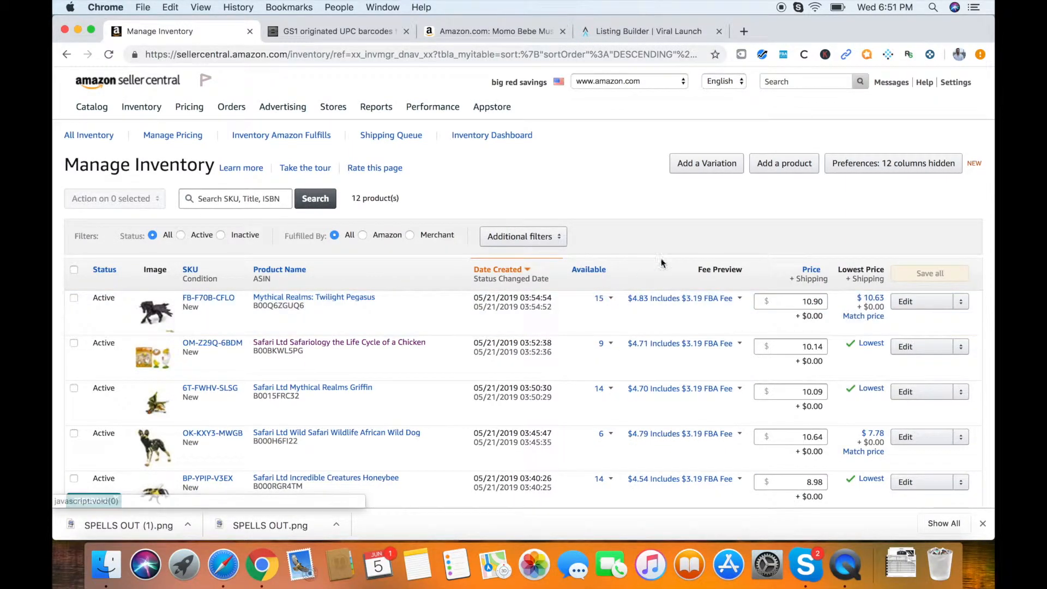
left_click(786, 164)
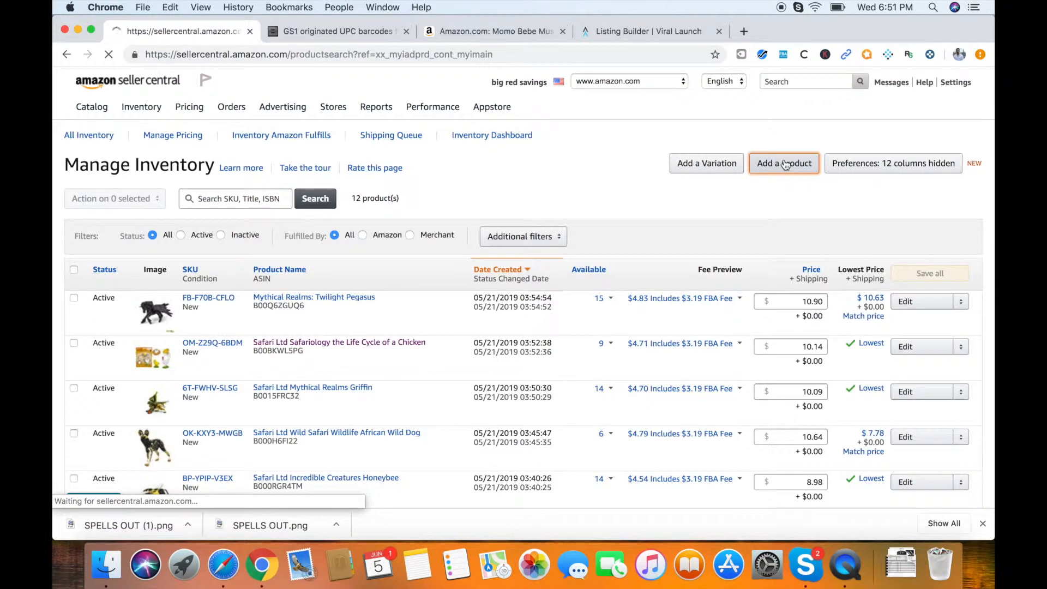
scroll(448, 313, "down", 5)
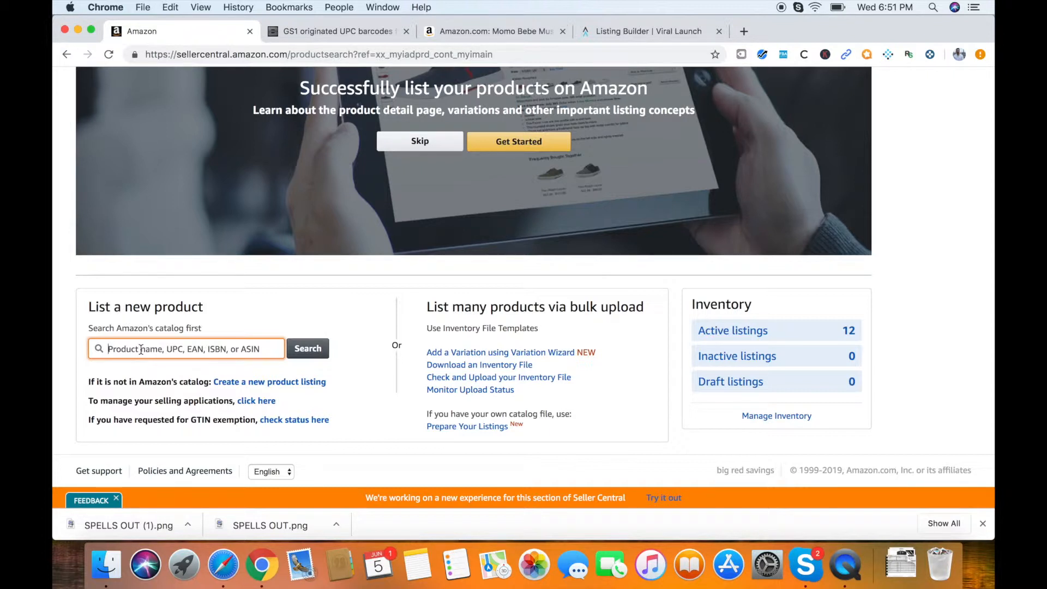
left_click(266, 383)
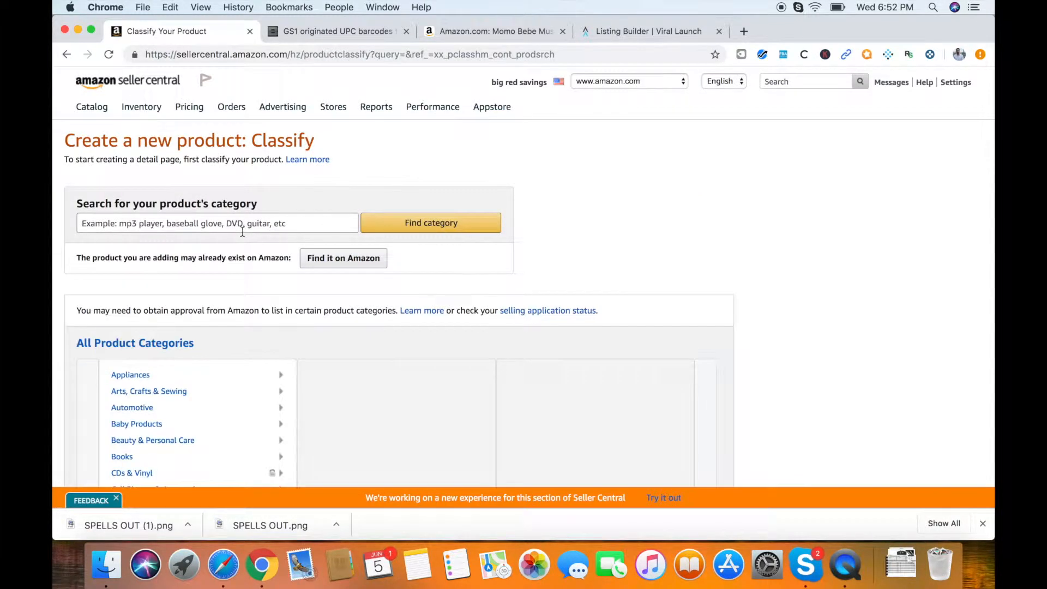
scroll(243, 231, "down", 5)
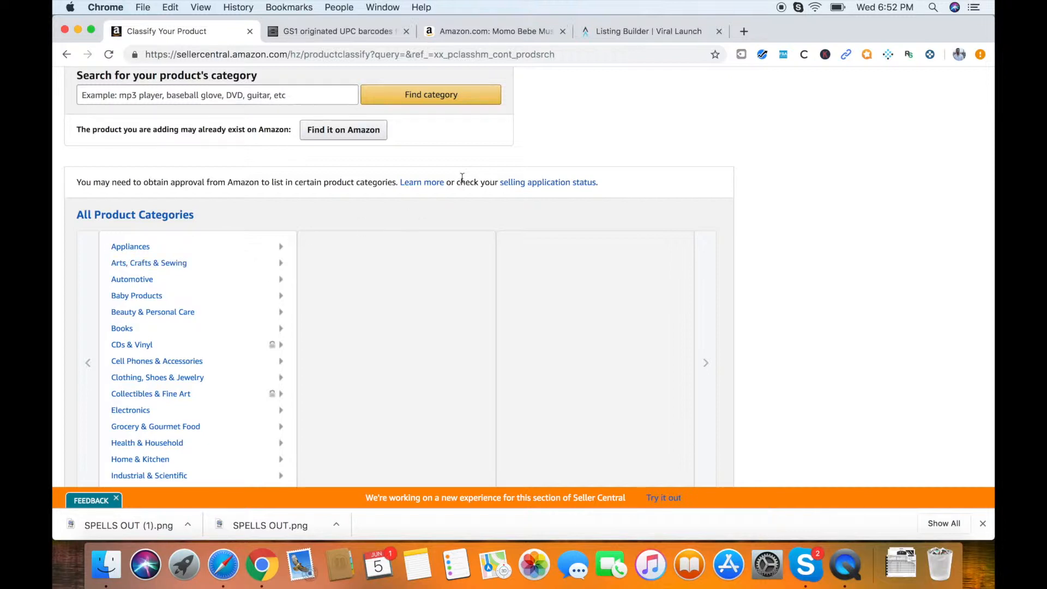
Examine the Momo Bebe swaddle blankets listing on Amazon, including its category path, title, description and product information.
left_click(519, 35)
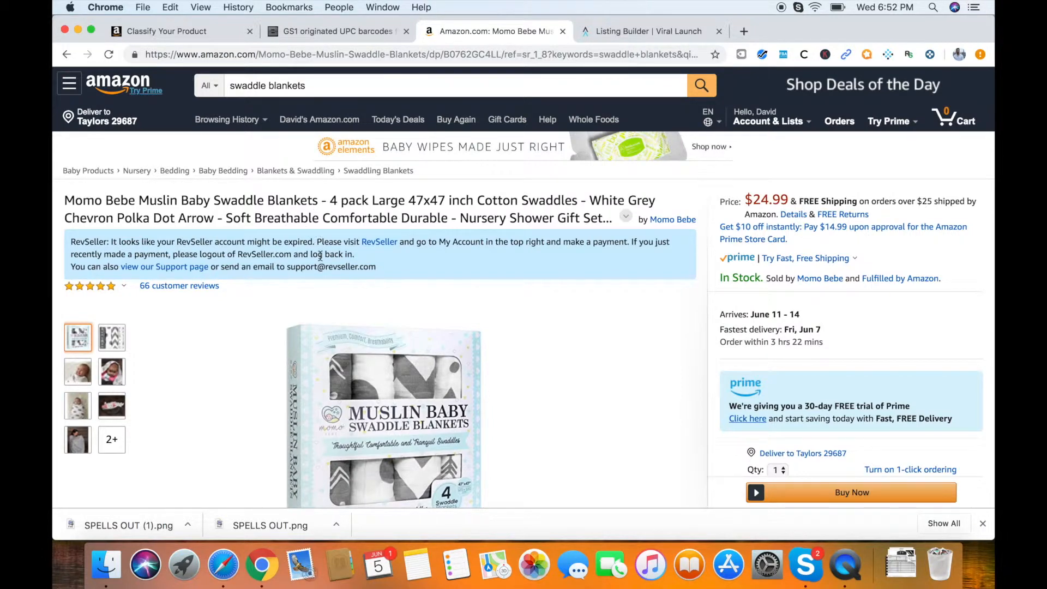
scroll(320, 256, "down", 1)
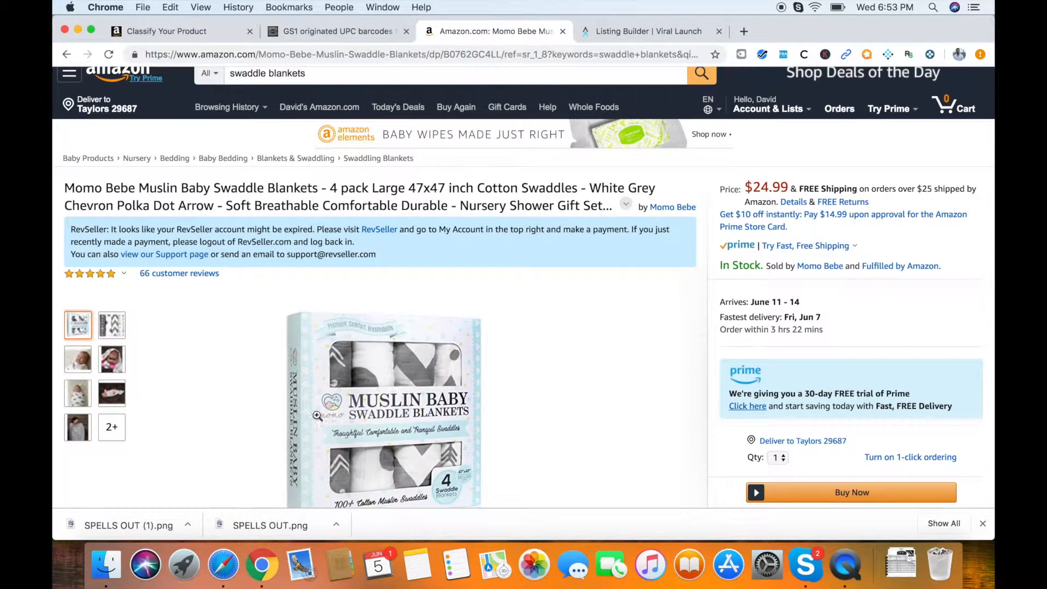
scroll(419, 374, "down", 2)
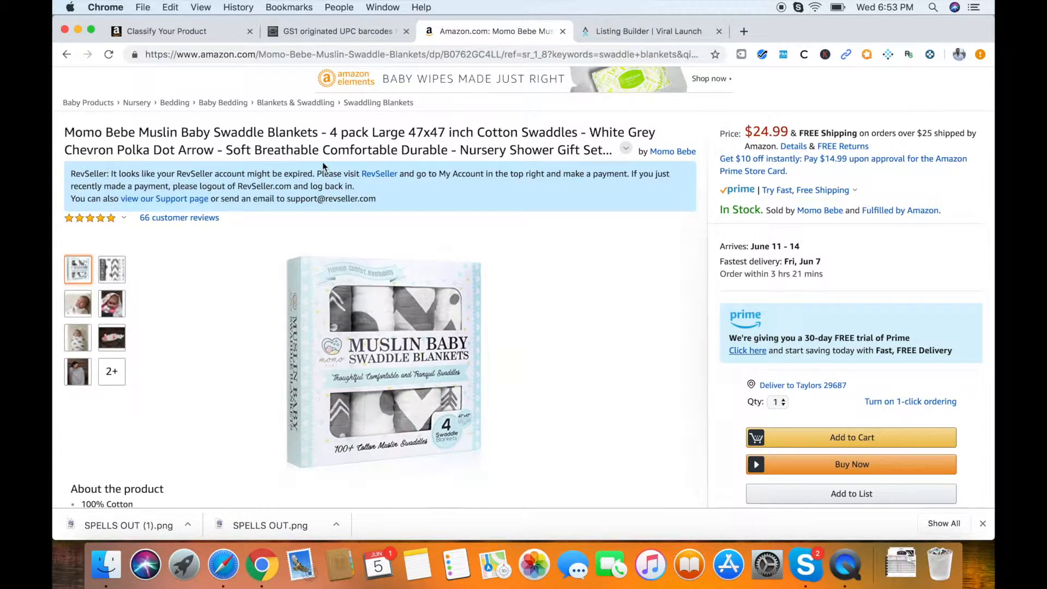
scroll(391, 310, "down", 5)
scroll(392, 311, "down", 20)
scroll(390, 310, "down", 15)
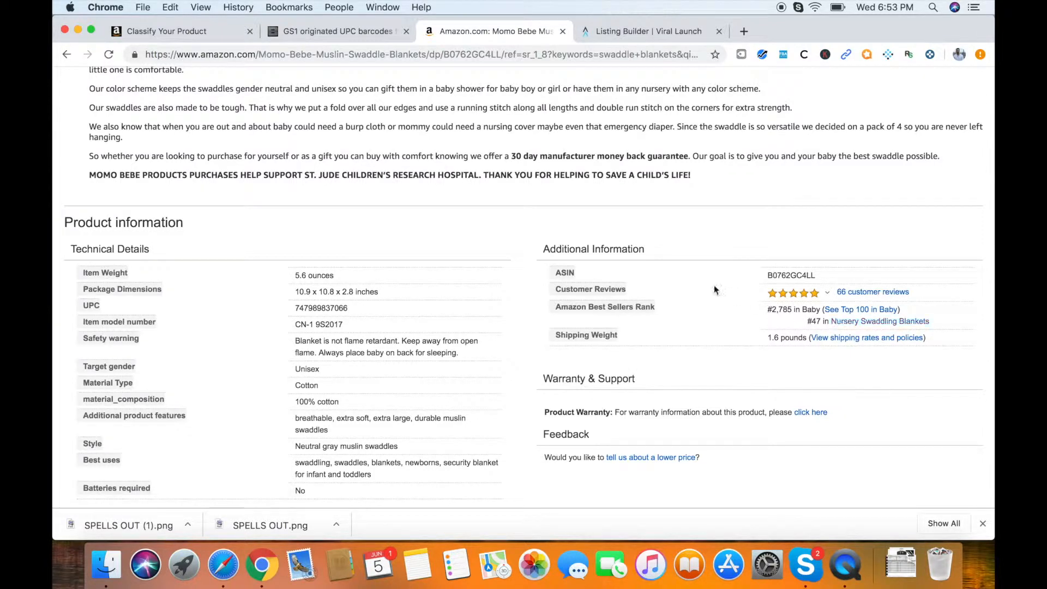
Classify the new product under Baby Products > Nursery > Bedding > Baby Bedding > Blankets & Swaddling > Swaddling Blankets.
left_click(140, 31)
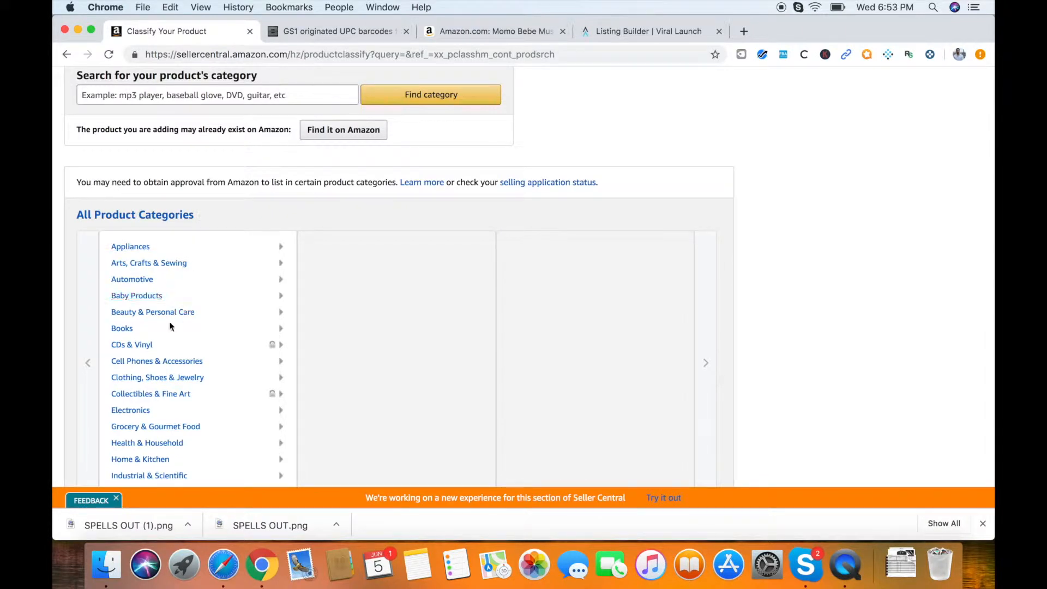
scroll(171, 326, "down", 3)
scroll(170, 326, "up", 3)
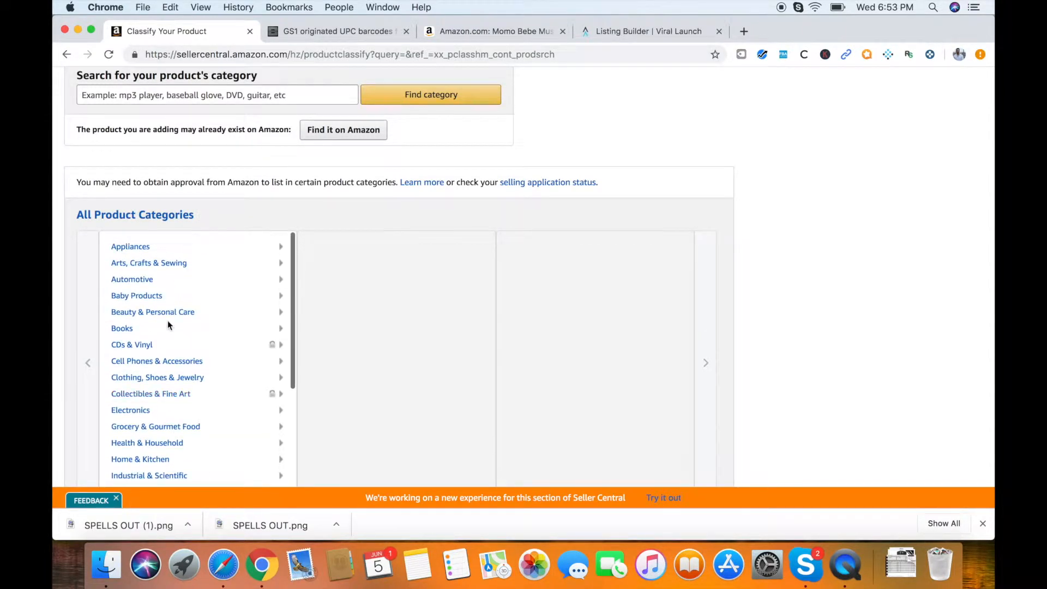
left_click(143, 298)
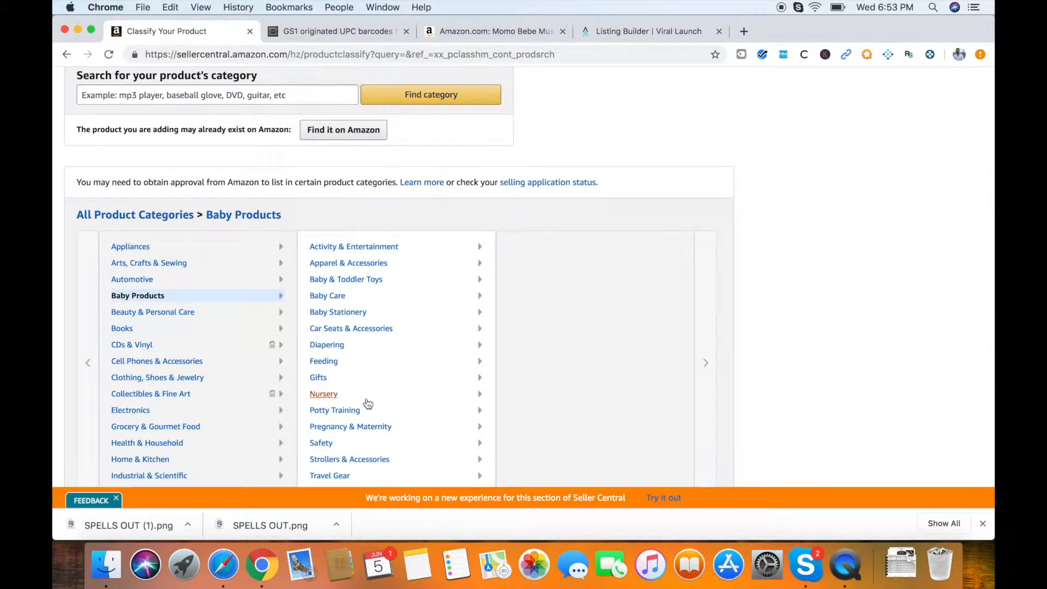
scroll(351, 404, "down", 1)
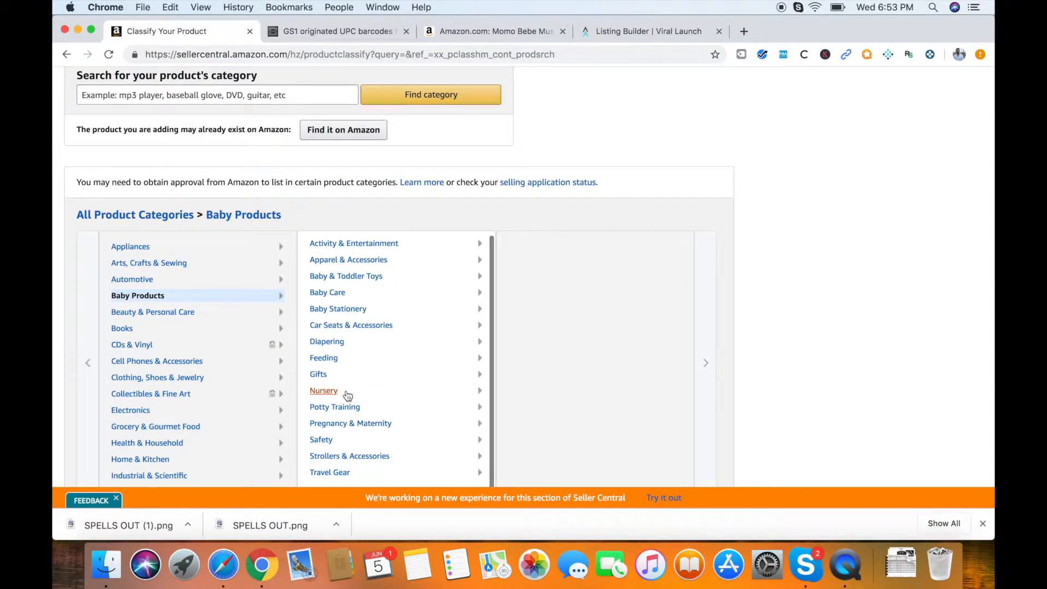
left_click(347, 395)
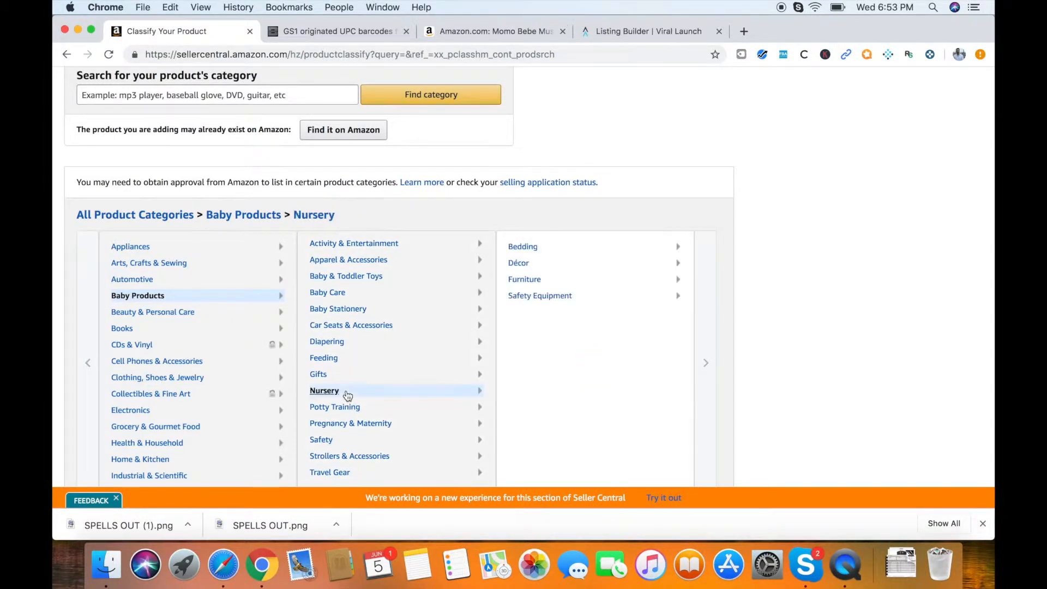
left_click(541, 250)
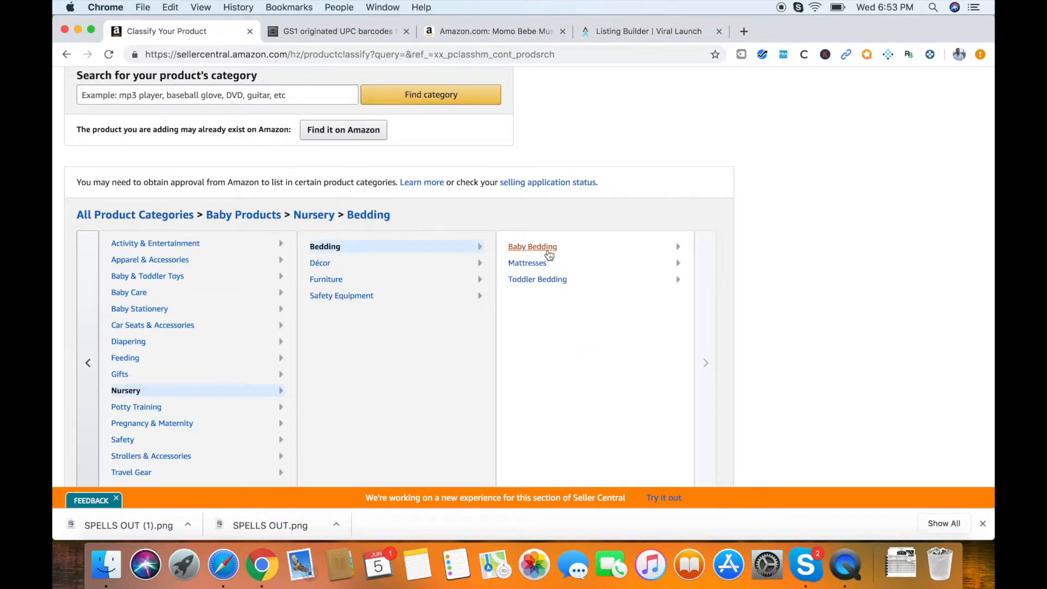
left_click(548, 248)
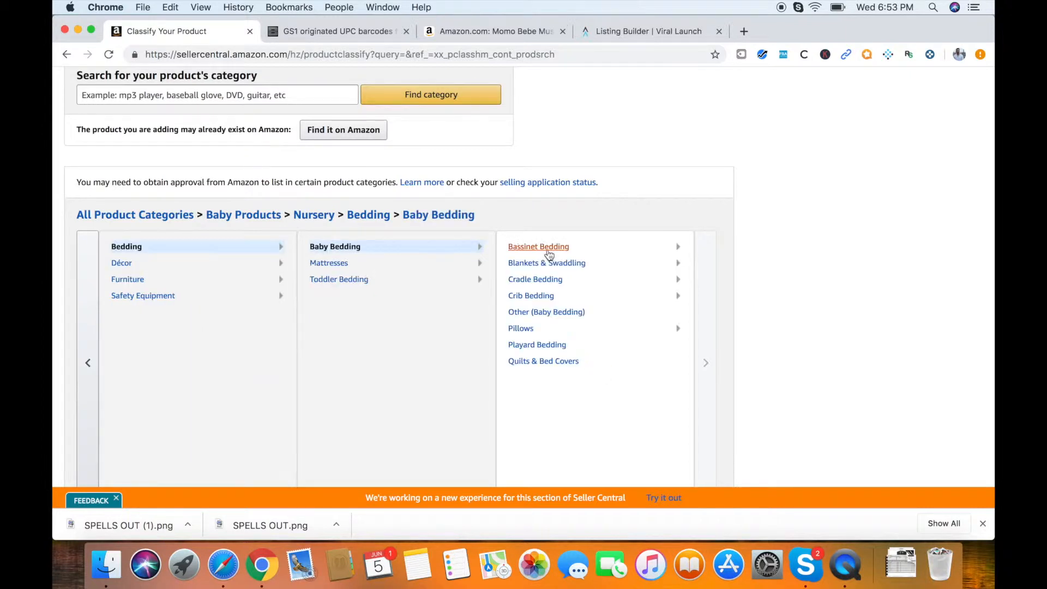
left_click(549, 262)
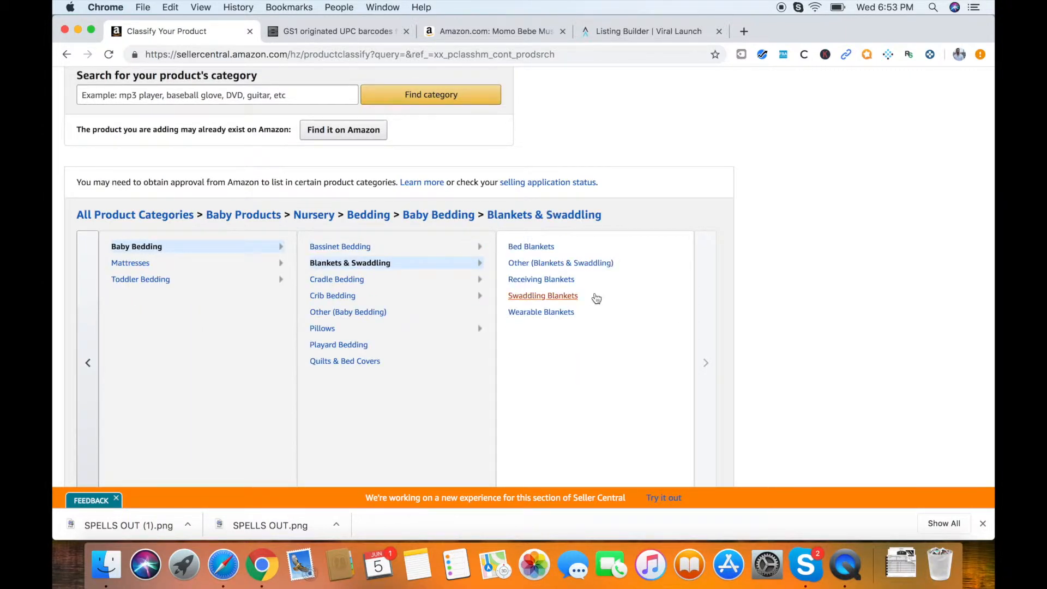
left_click(553, 299)
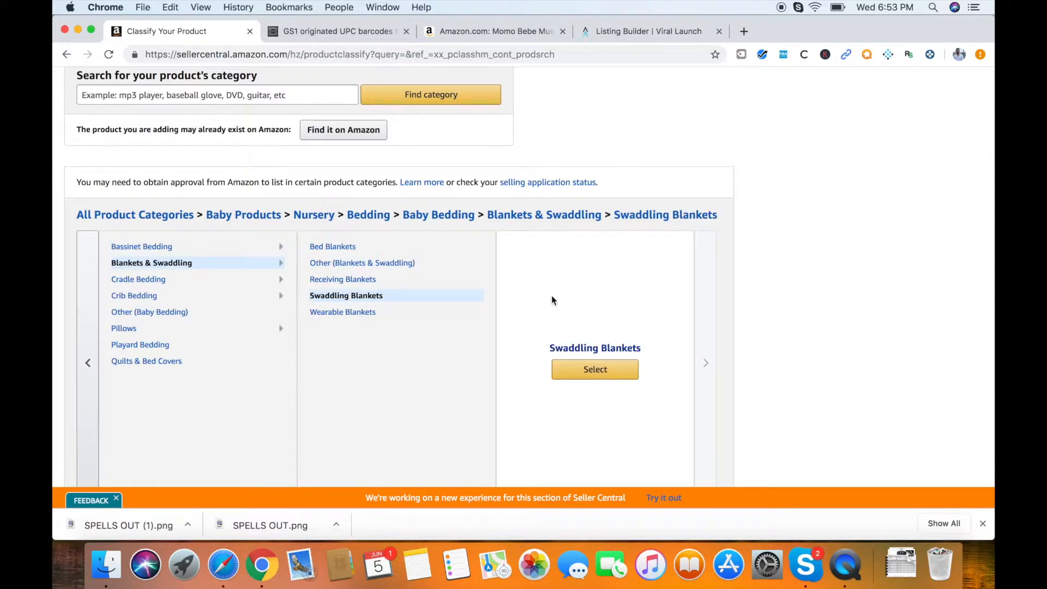
left_click(584, 371)
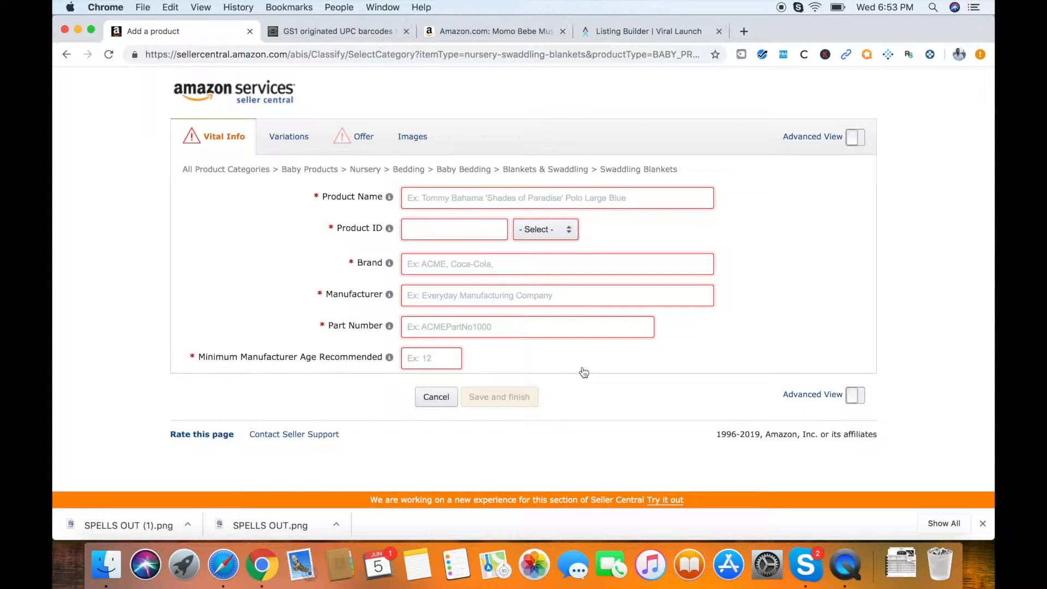
Copy the full swaddle blanket title from Viral Launch's Listing Builder into the new product's Product Name.
left_click(457, 202)
left_click(633, 38)
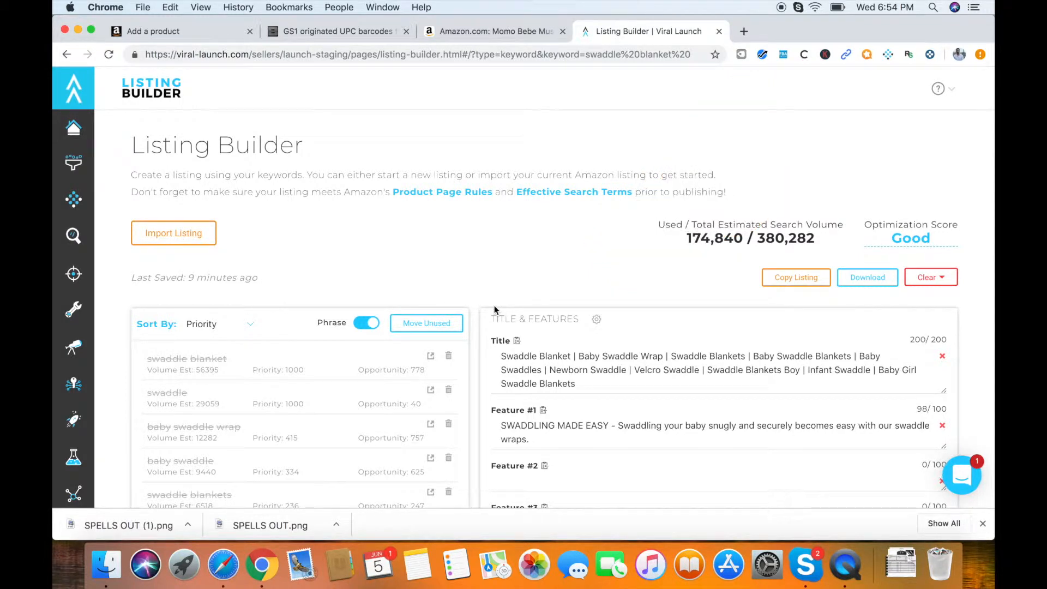
left_click_drag(589, 388, 497, 358)
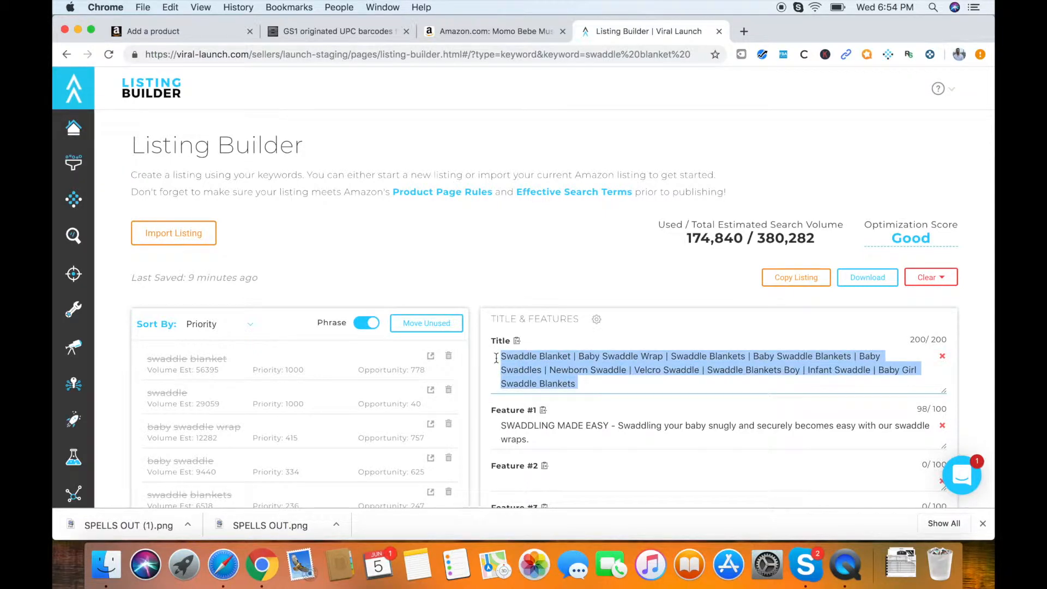
left_click(164, 31)
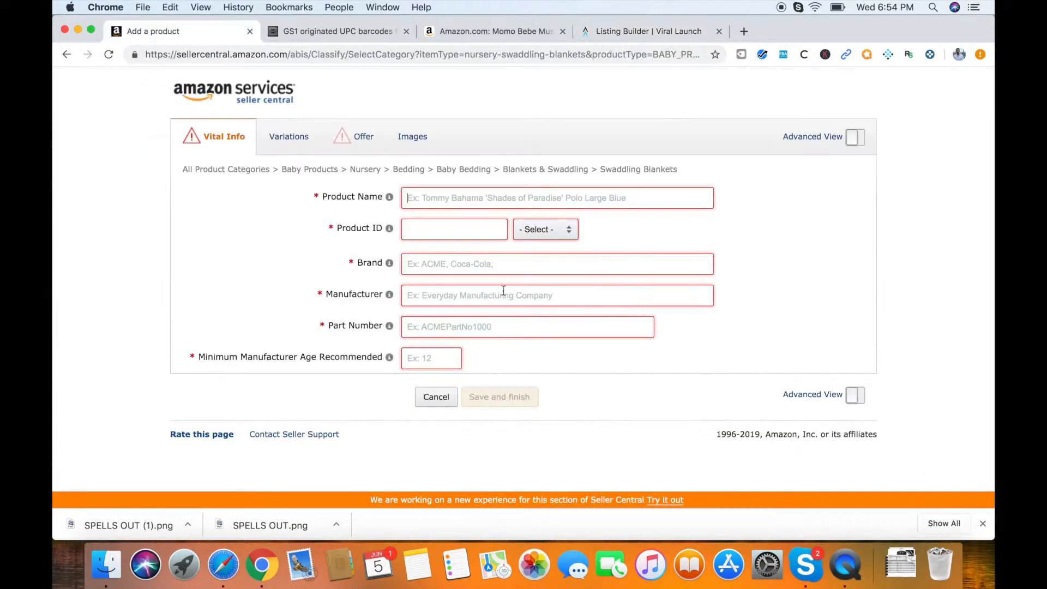
left_click(451, 208)
key("super+v")
Set the Product ID type to UPC.
left_click(445, 232)
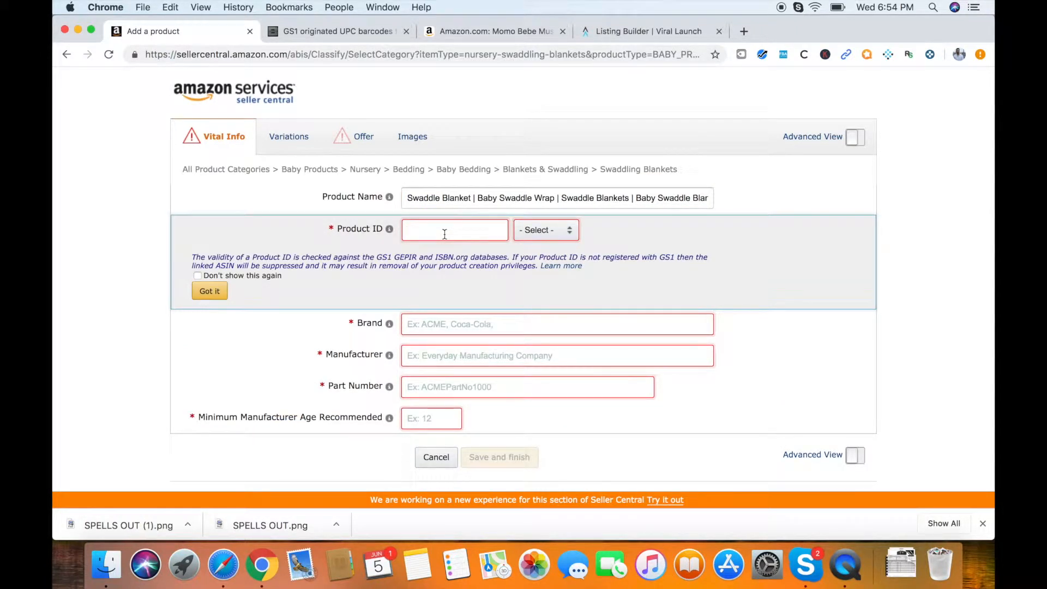
left_click(552, 238)
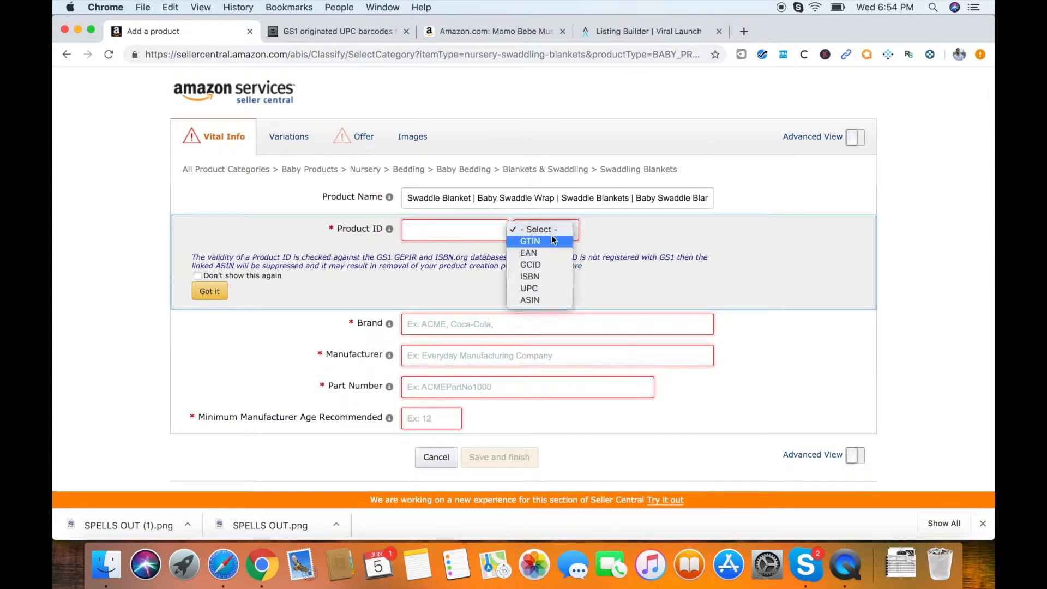
left_click(545, 293)
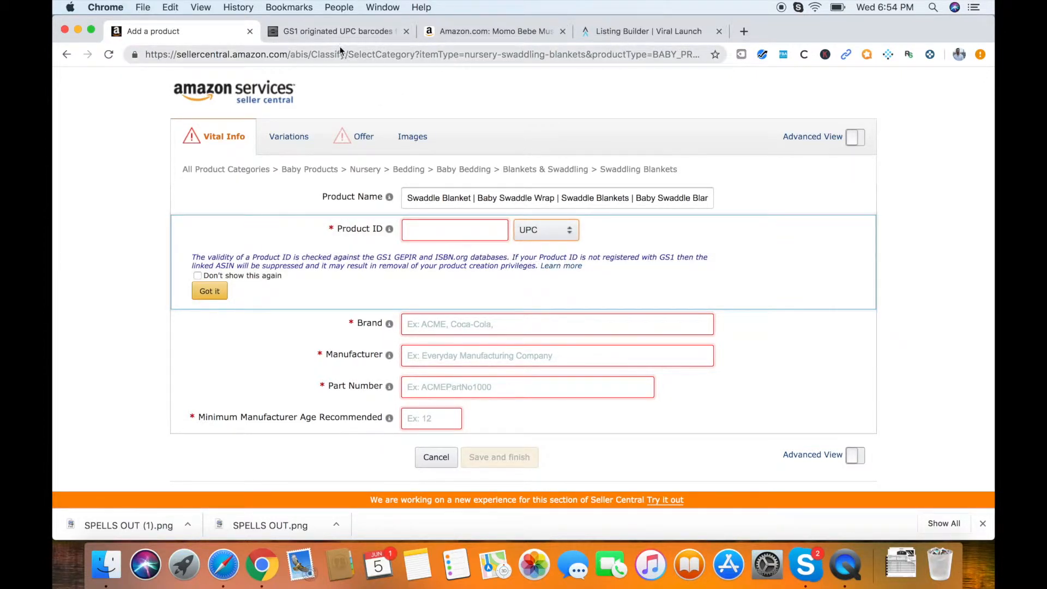
Look over the Nationwide Barcode site's page about GS1 originated UPC barcodes and what a purchase includes.
left_click(341, 40)
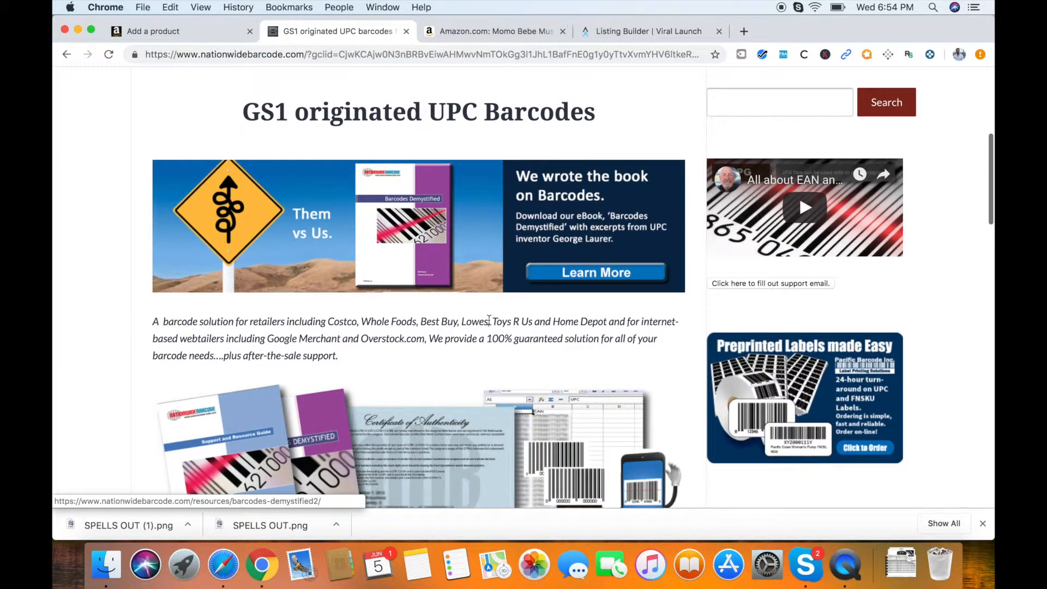
scroll(491, 325, "down", 5)
scroll(489, 324, "down", 2)
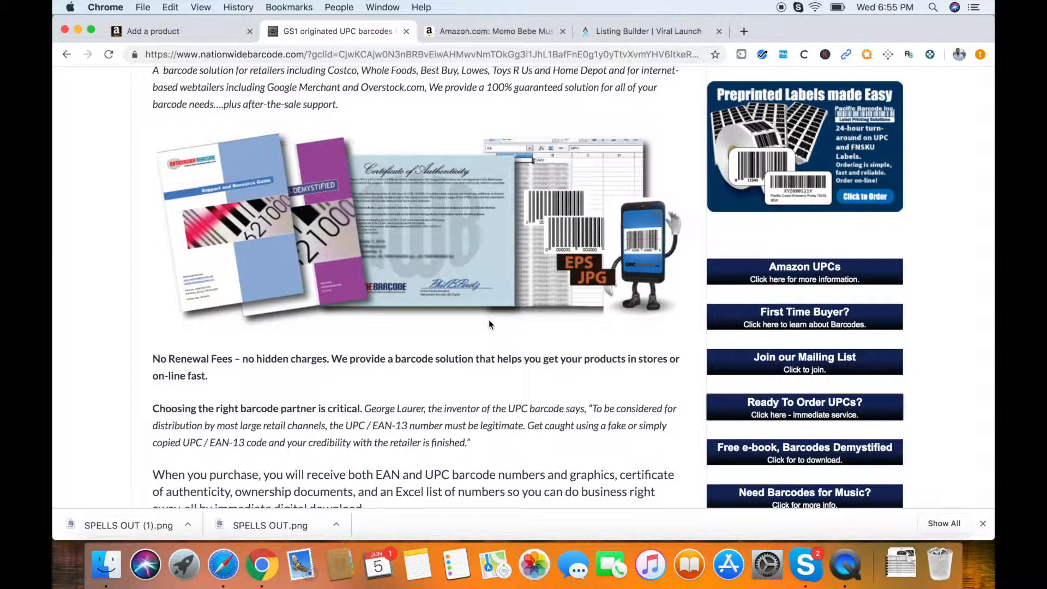
scroll(489, 319, "up", 6)
scroll(489, 324, "down", 4)
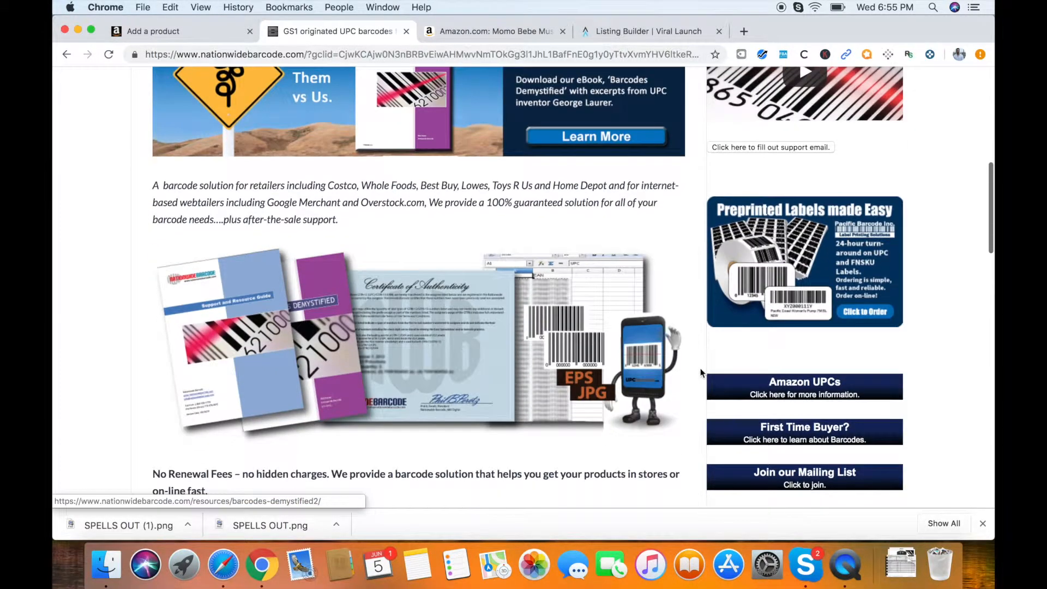
Open Nationwide Barcode's Amazon UPCs information and read through its conditions down to the volume pricing.
left_click(773, 387)
scroll(420, 276, "down", 4)
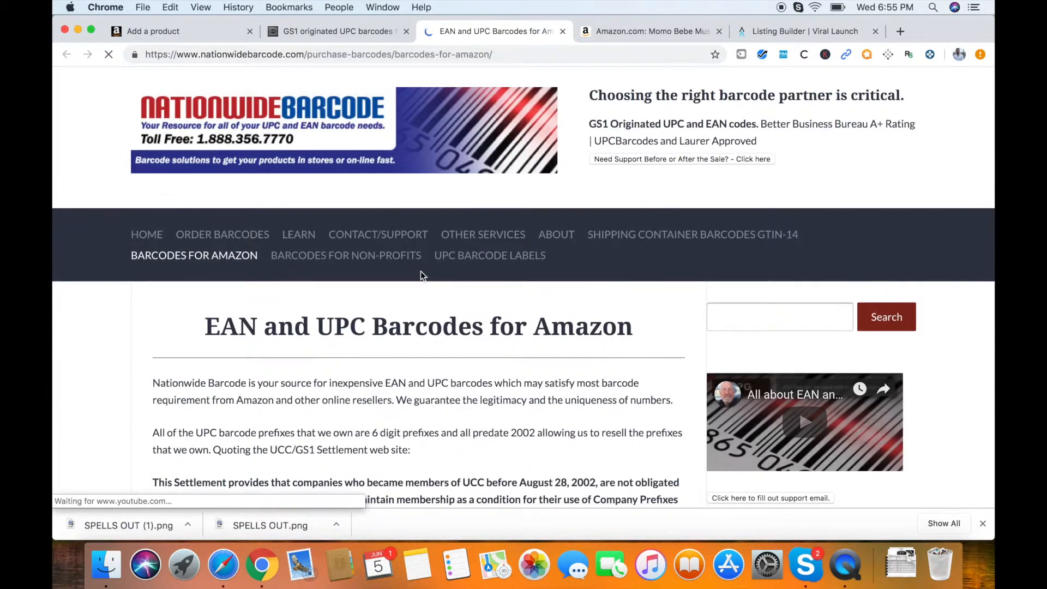
scroll(421, 273, "down", 6)
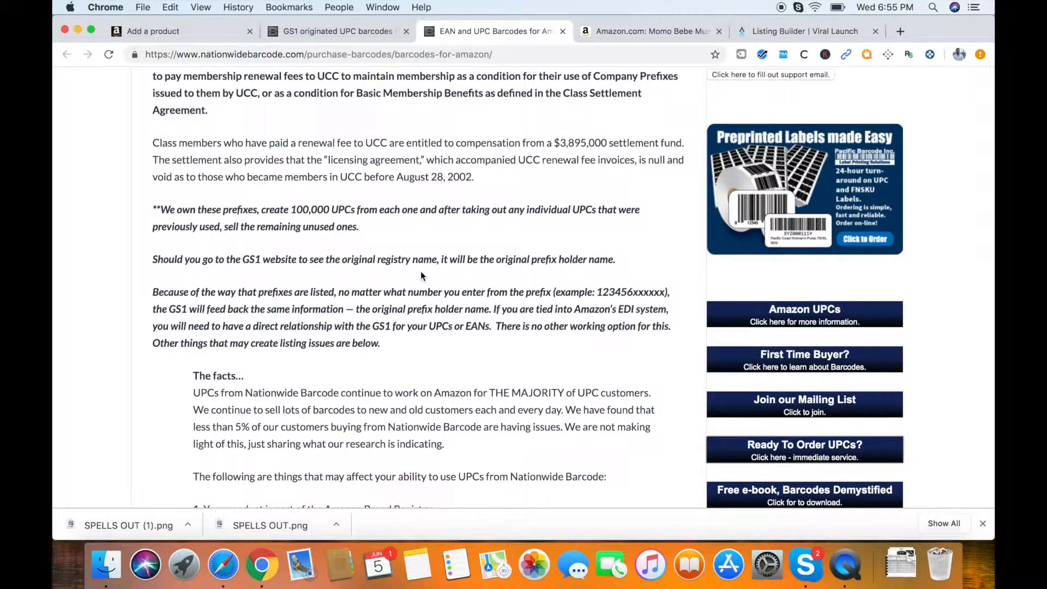
scroll(420, 273, "down", 4)
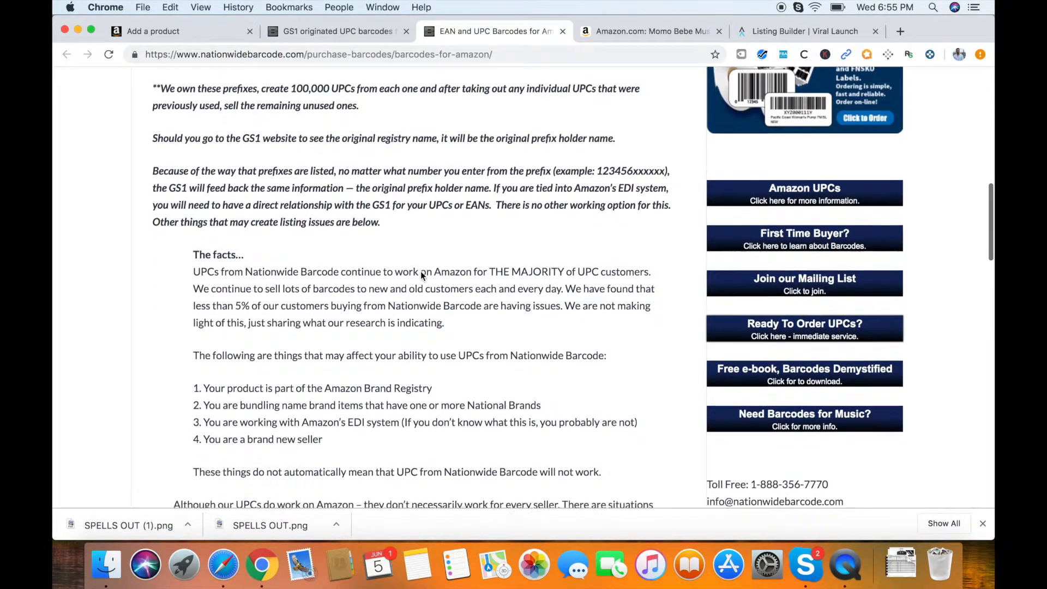
scroll(421, 272, "down", 11)
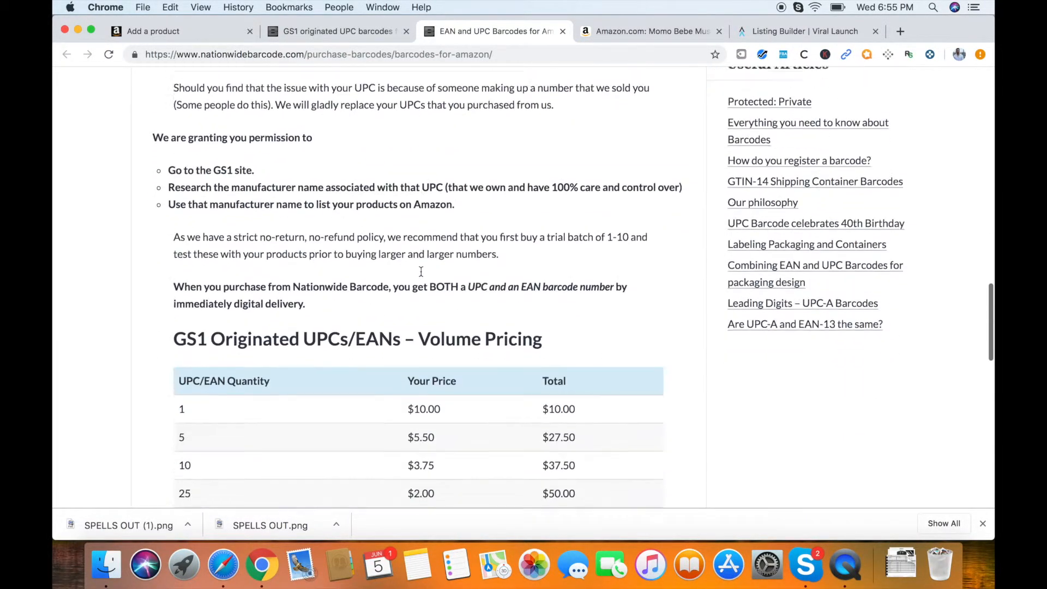
Open the New barcode list 10 spreadsheet in Google Sheets and select the first UPC entry.
scroll(421, 276, "down", 1)
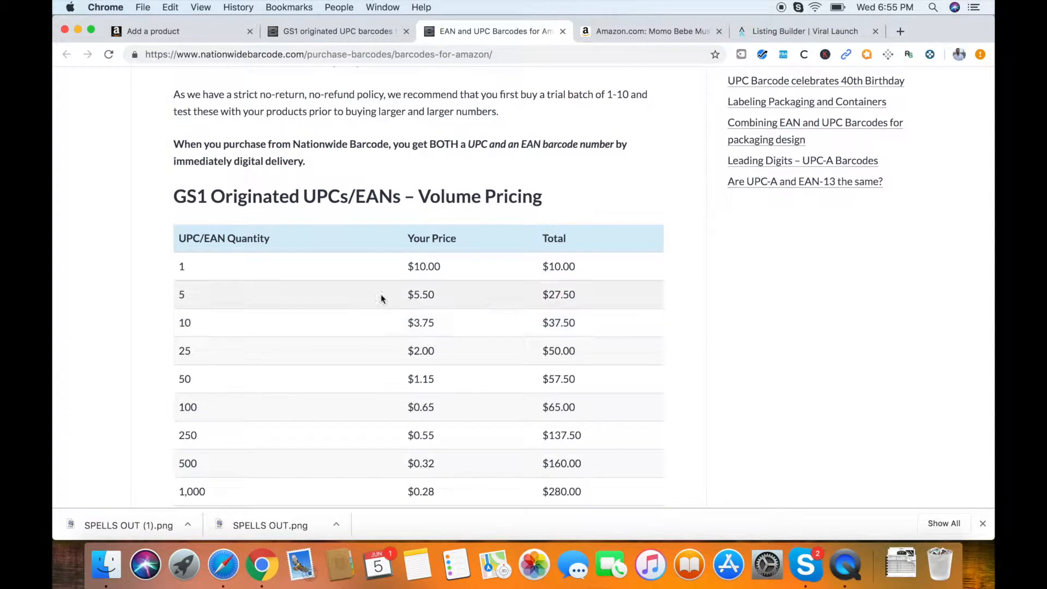
left_click(901, 31)
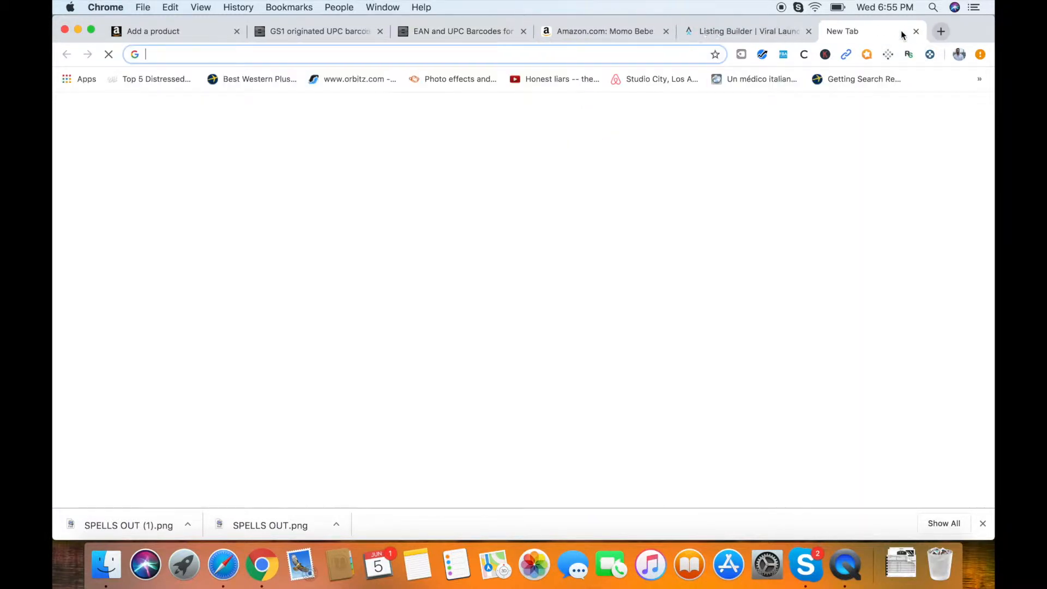
type("goo")
left_click(218, 115)
left_click(260, 409)
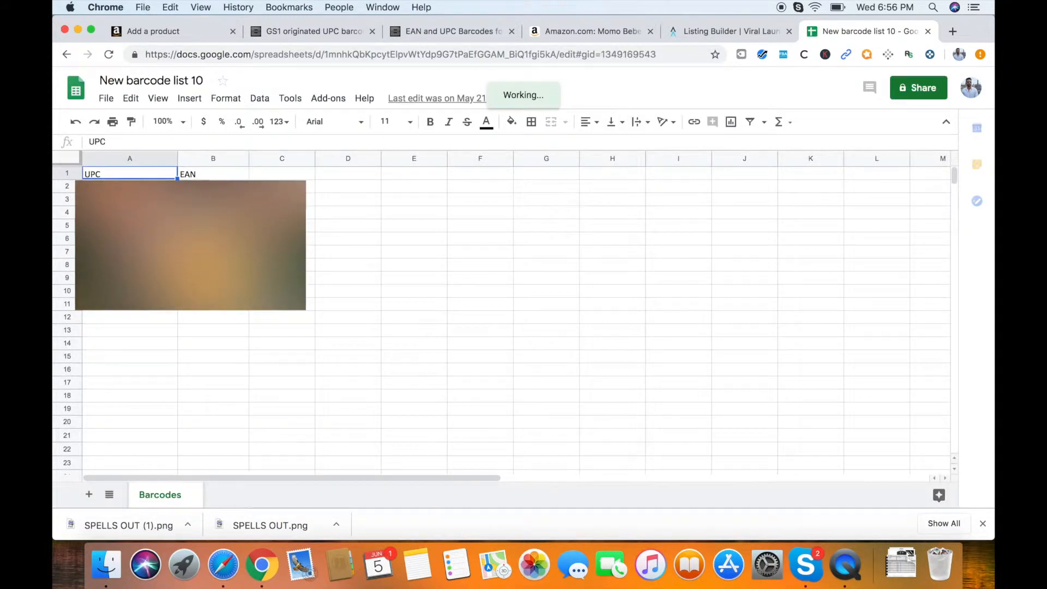
key("Down")
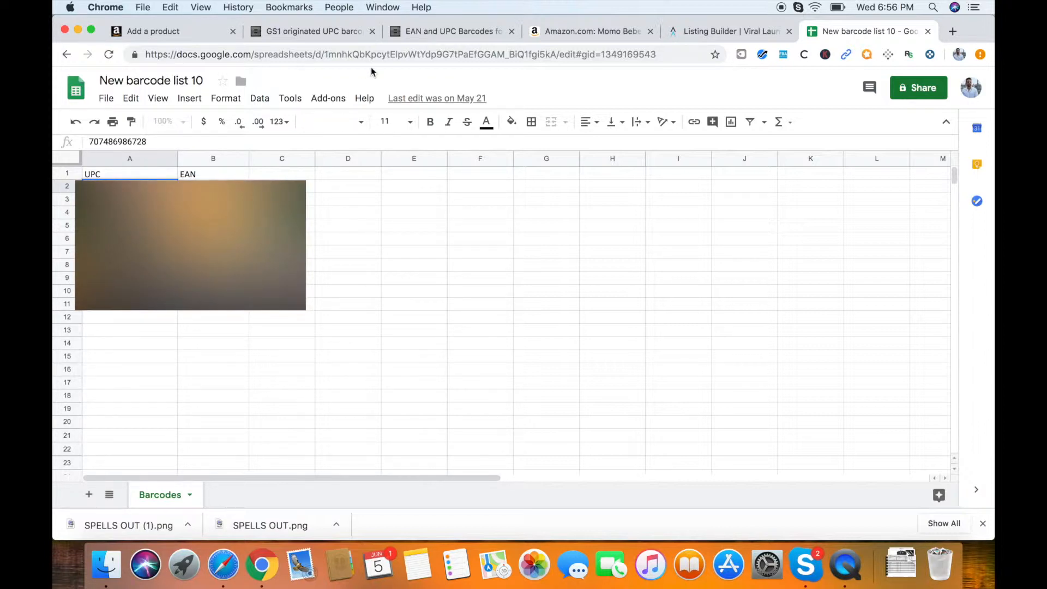
Review Nationwide Barcode's volume pricing table for GS1 originated UPCs/EANs again.
left_click(354, 36)
left_click(440, 36)
scroll(505, 451, "down", 2)
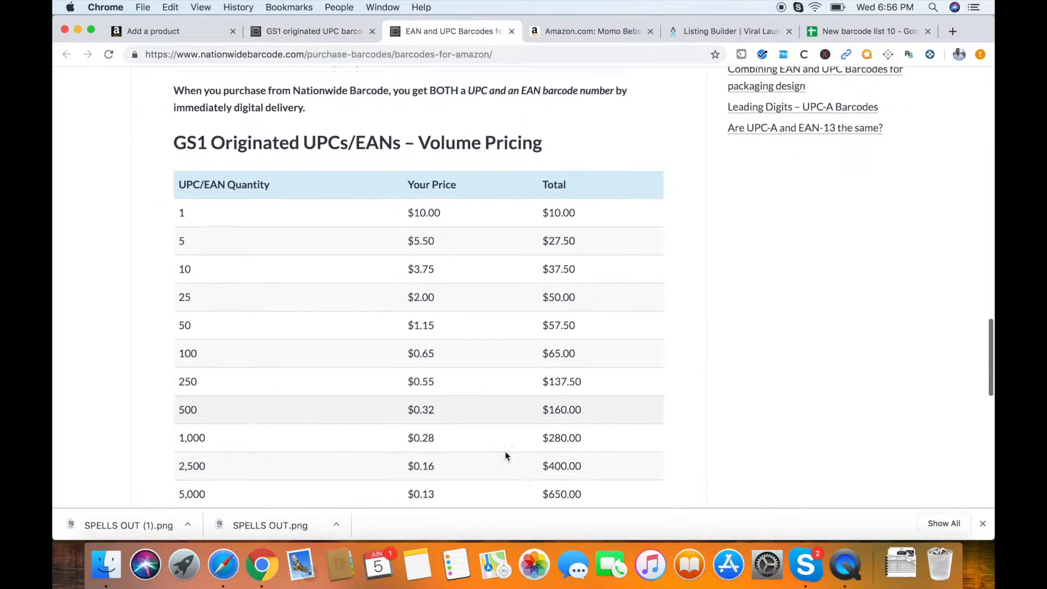
scroll(505, 451, "up", 3)
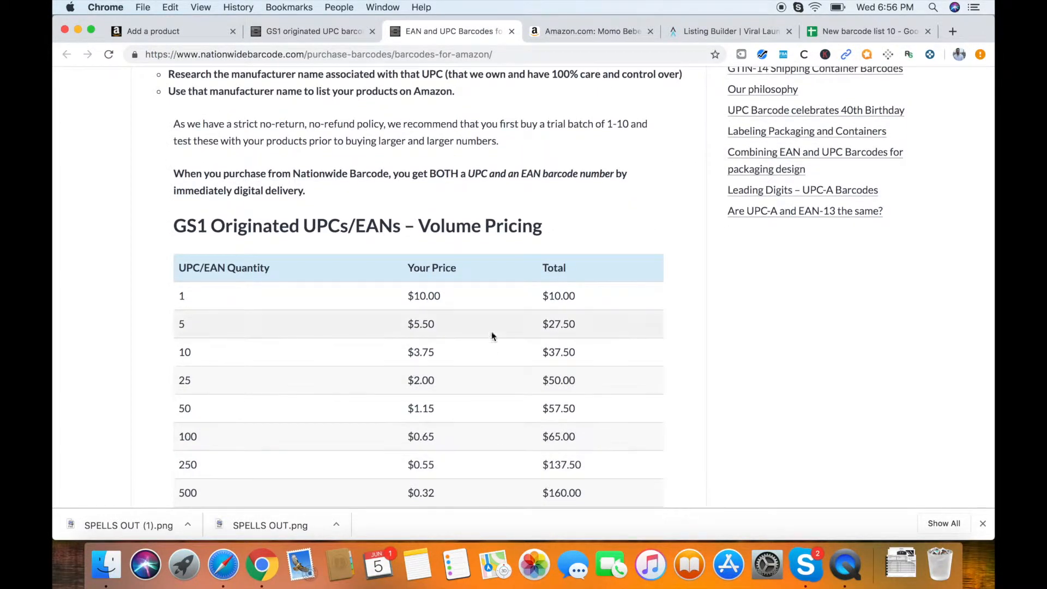
scroll(451, 425, "down", 2)
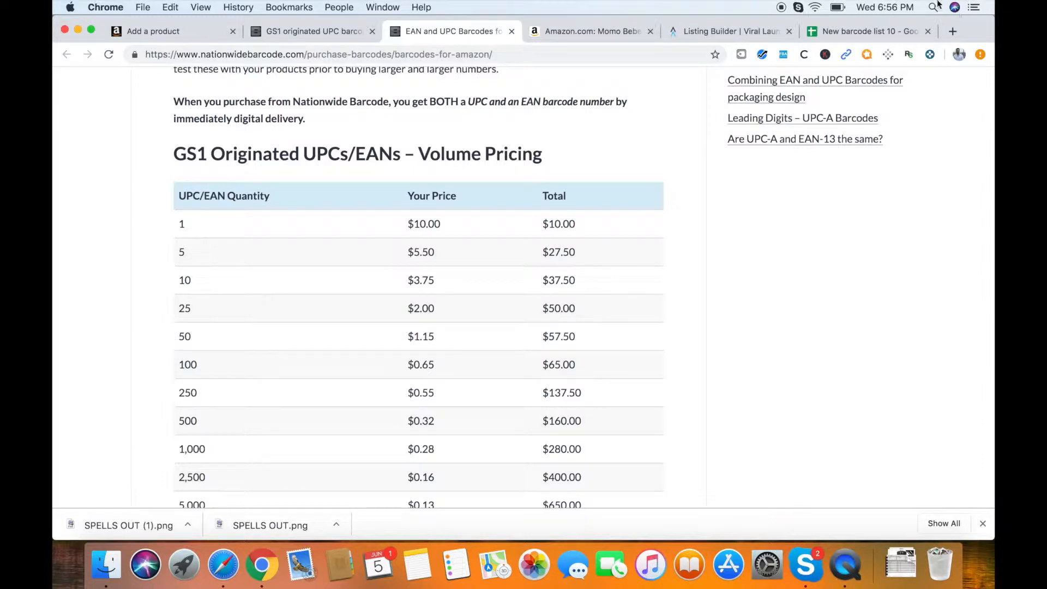
left_click(879, 36)
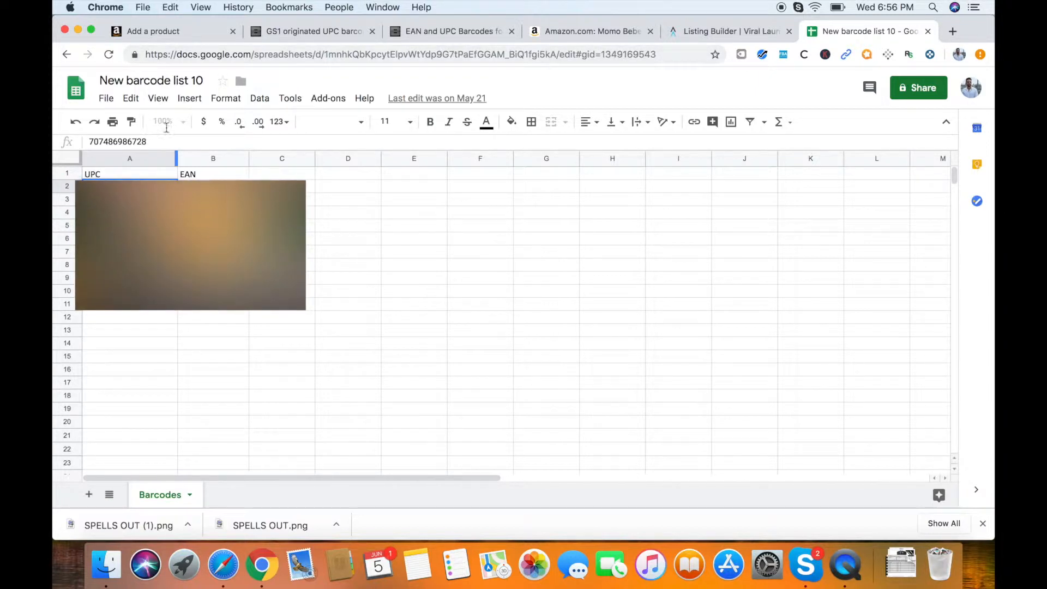
left_click(306, 31)
left_click(164, 31)
left_click(439, 230)
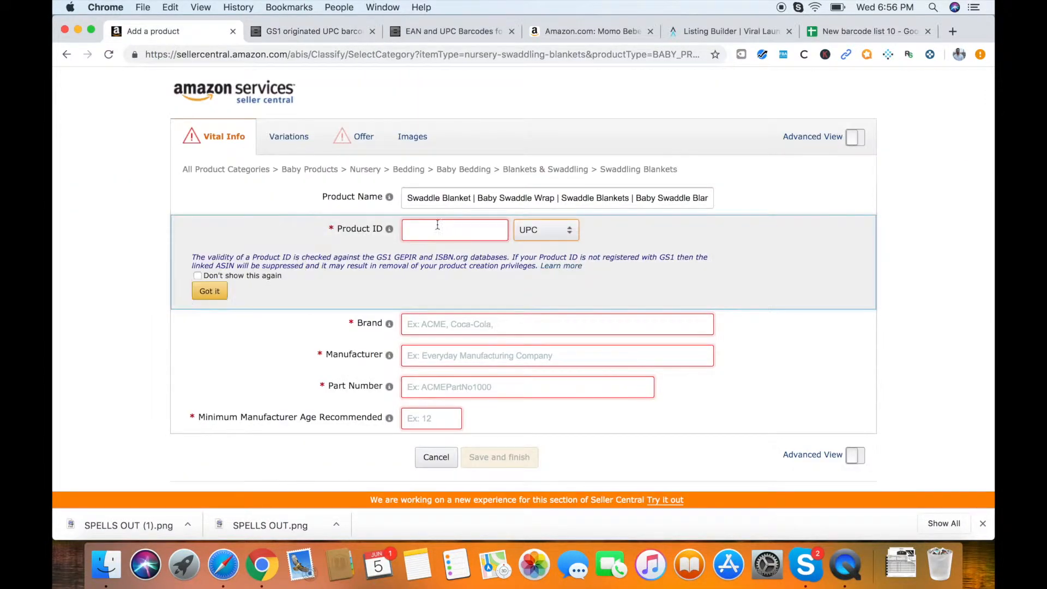
key("super+v")
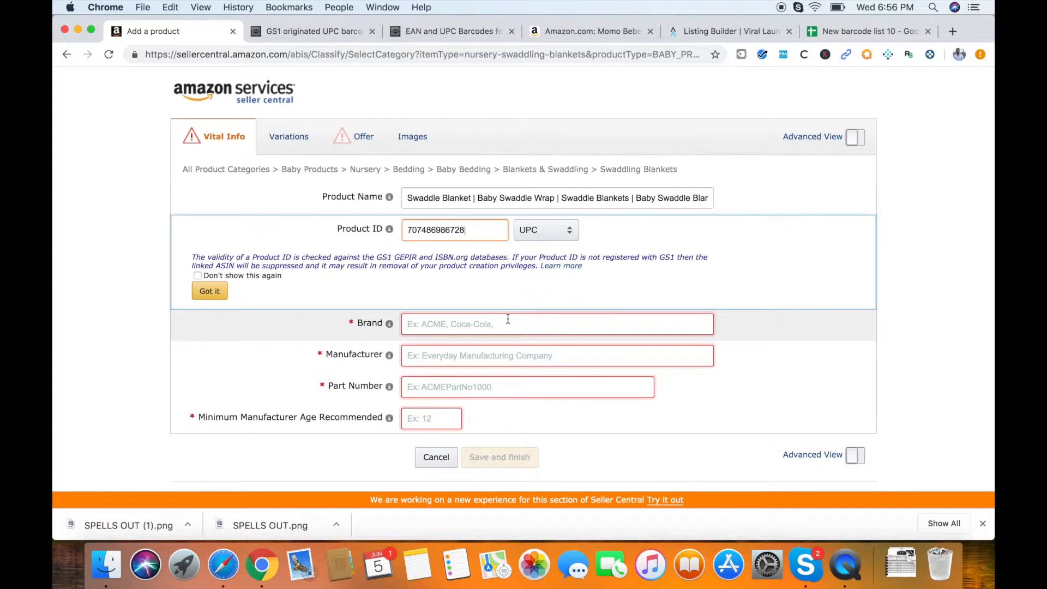
key("super+z")
left_click(865, 33)
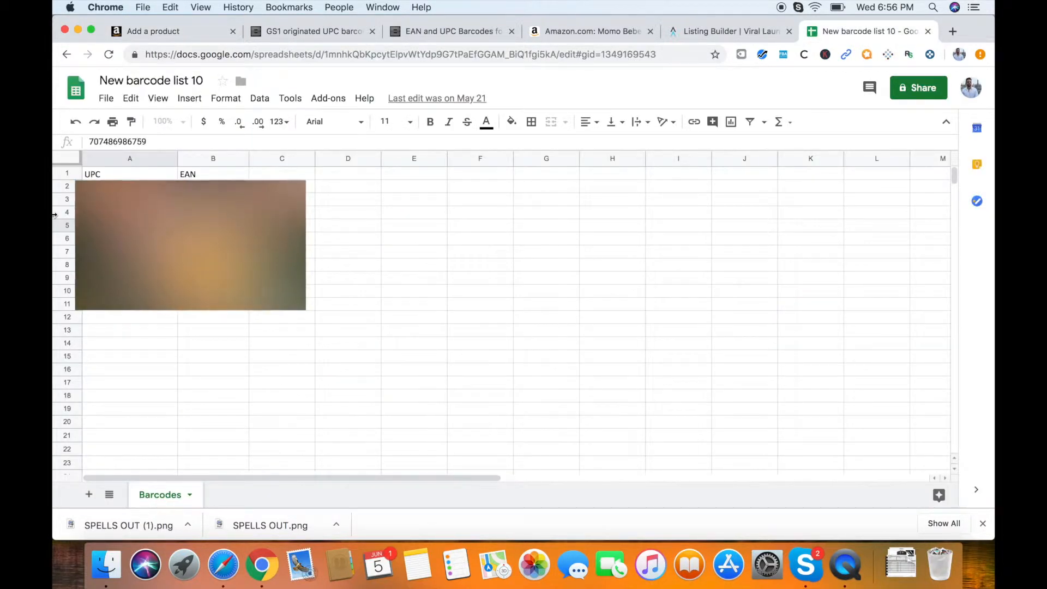
left_click(130, 186)
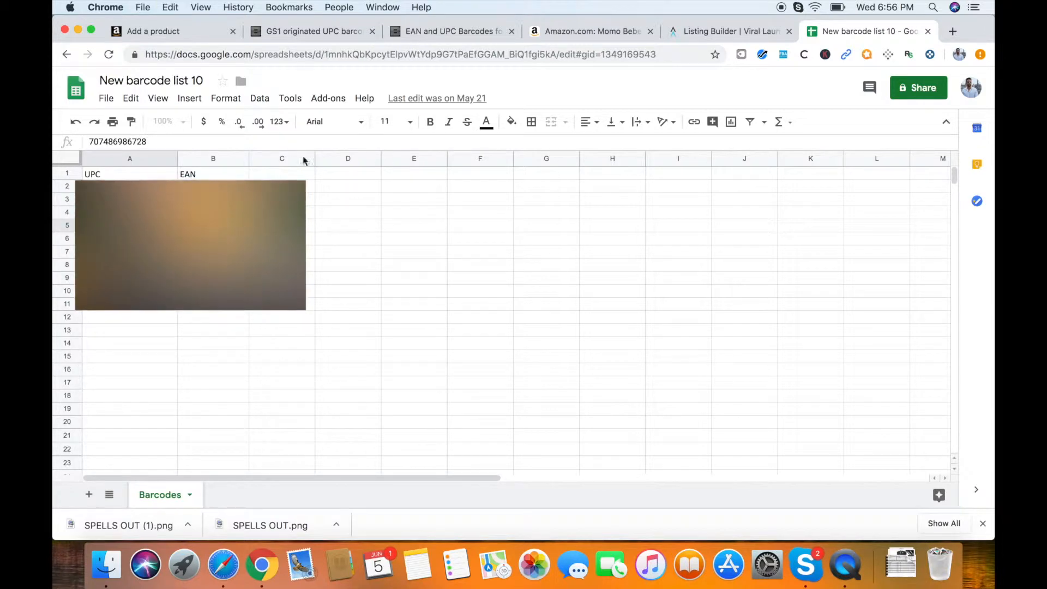
left_click(300, 34)
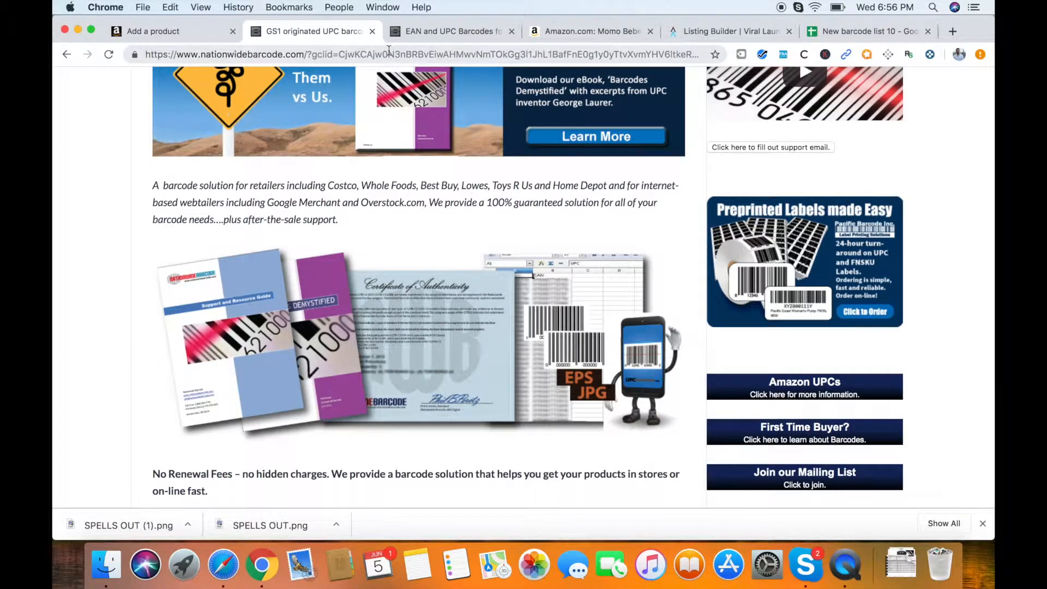
left_click(836, 33)
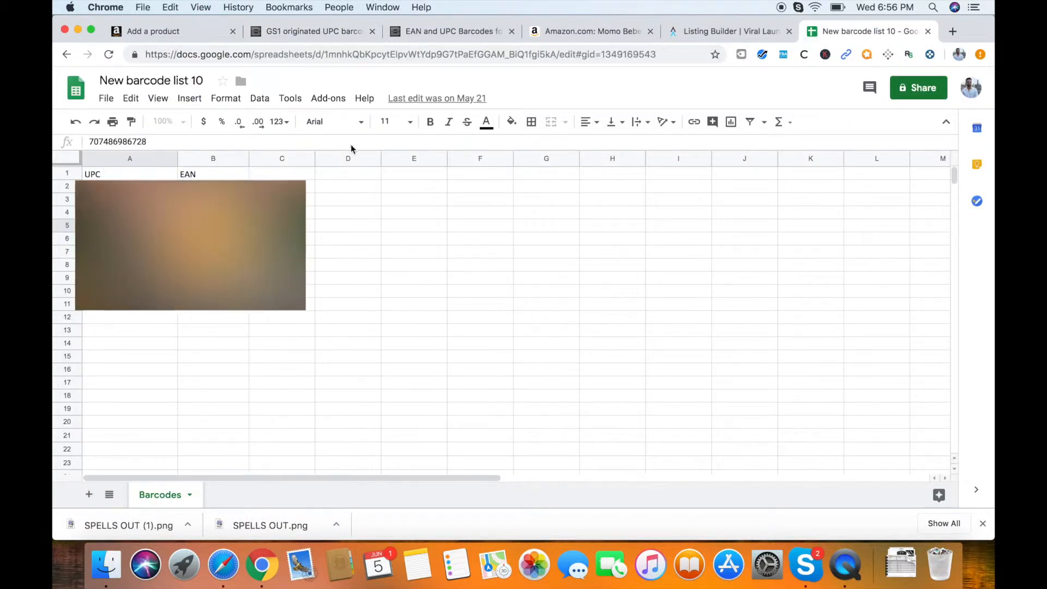
left_click(322, 33)
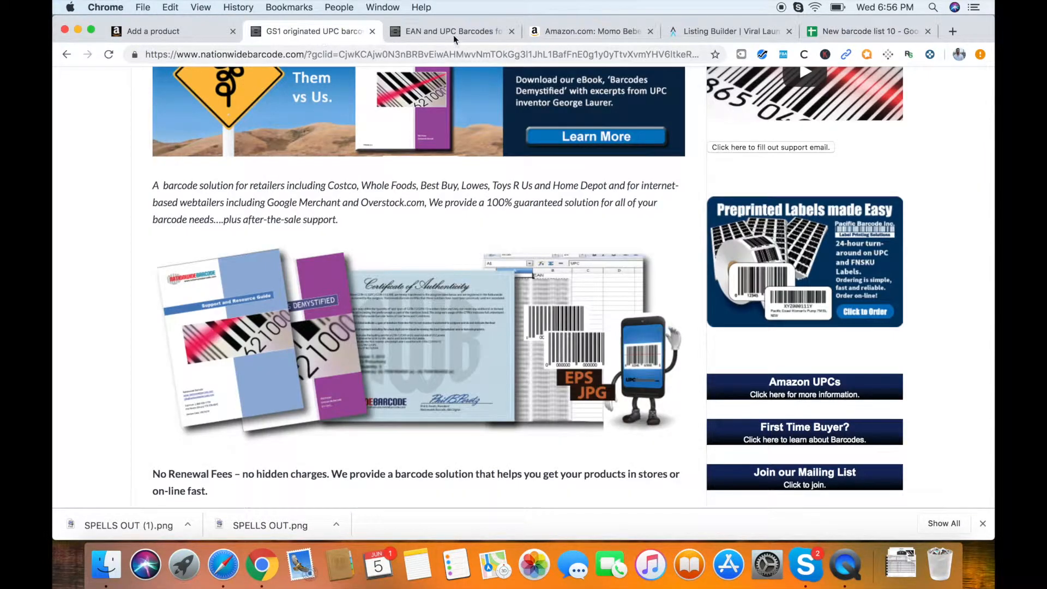
left_click(198, 38)
key("super+v")
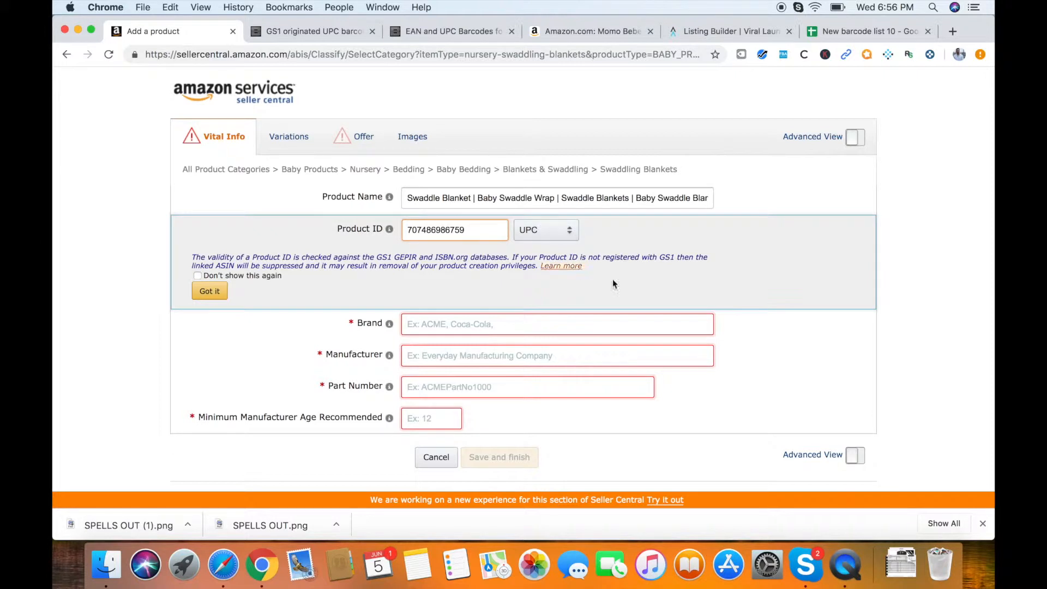
Enter "lets go baby" as the product's Brand.
left_click(912, 316)
left_click(484, 330)
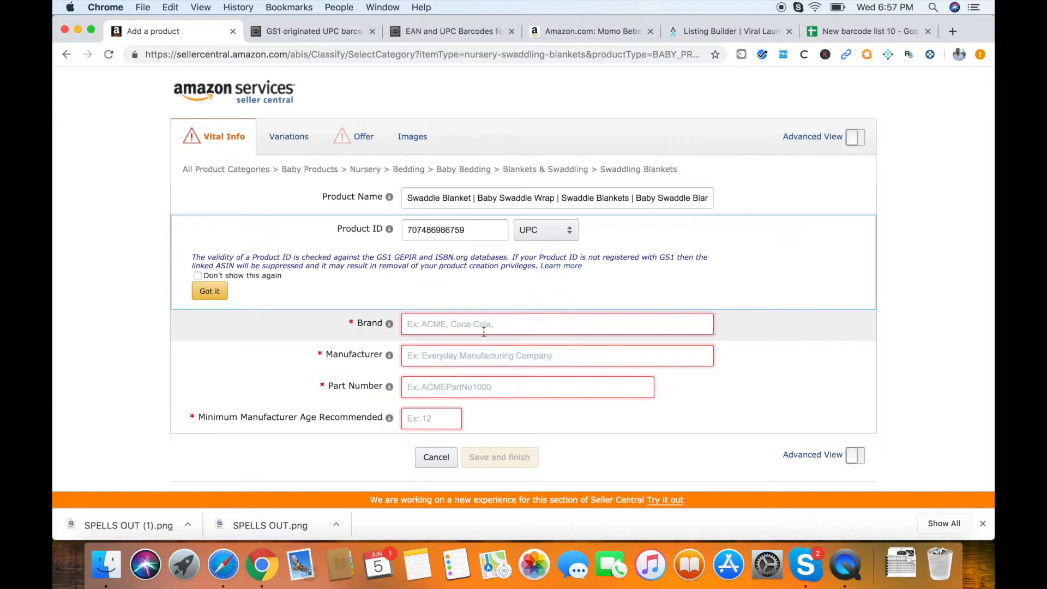
type("lets gop")
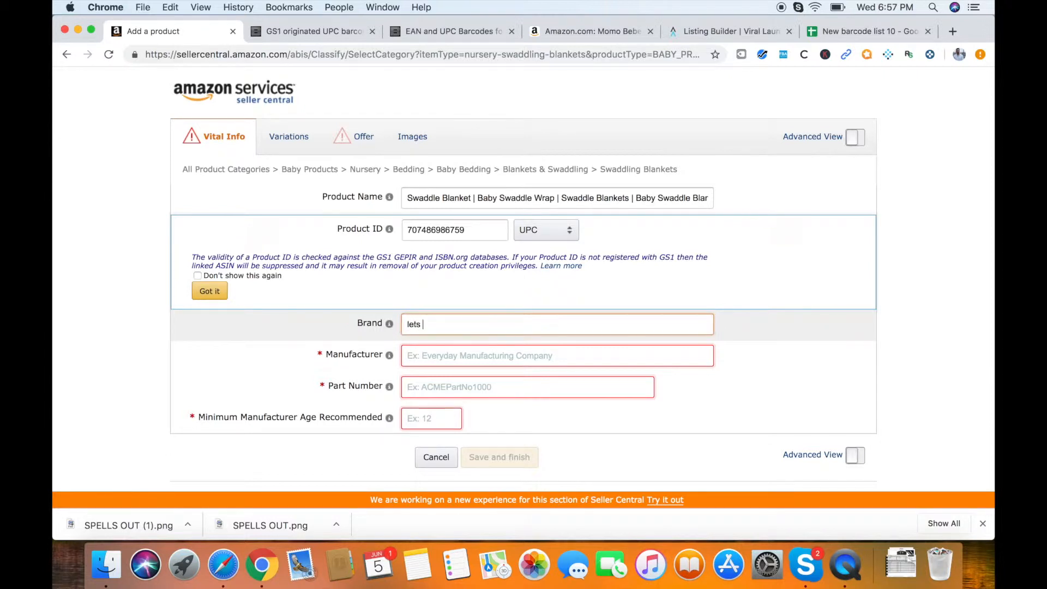
key("BackSpace")
key("BackSpace")
type("baby")
Replace "lets go" with "xyzzzz" in the Brand name so it reads "xyzzzz baby".
left_click_drag(482, 325, 399, 327)
left_click_drag(433, 325, 405, 317)
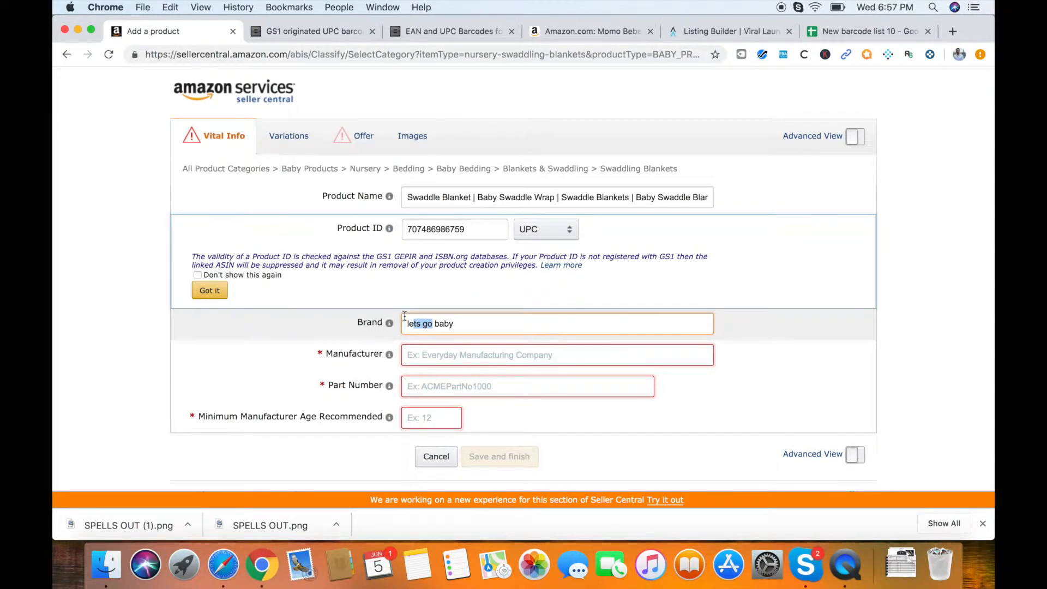
key("BackSpace")
type("xyzzzz")
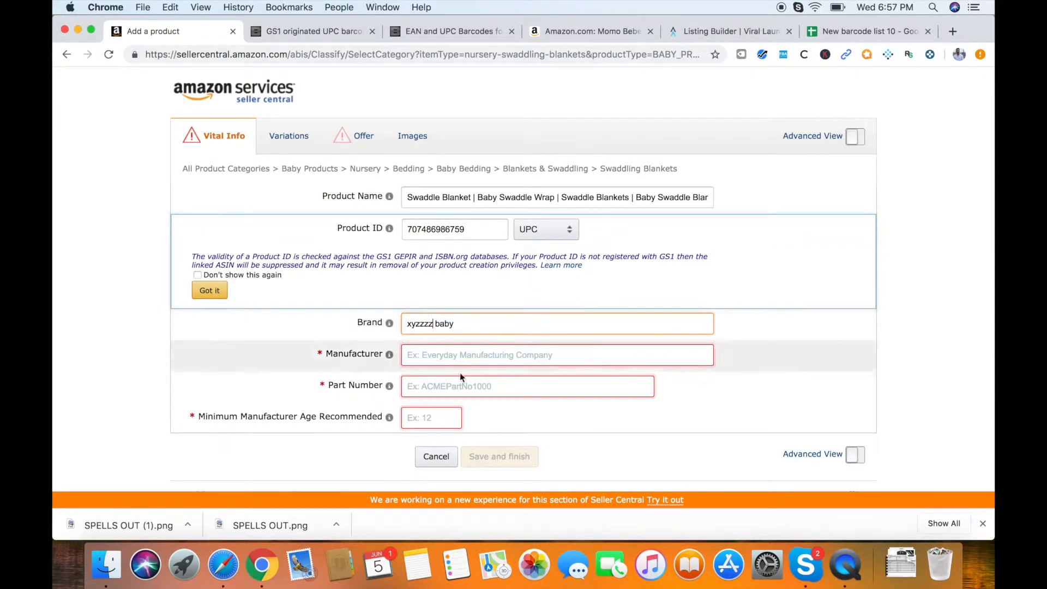
left_click(450, 356)
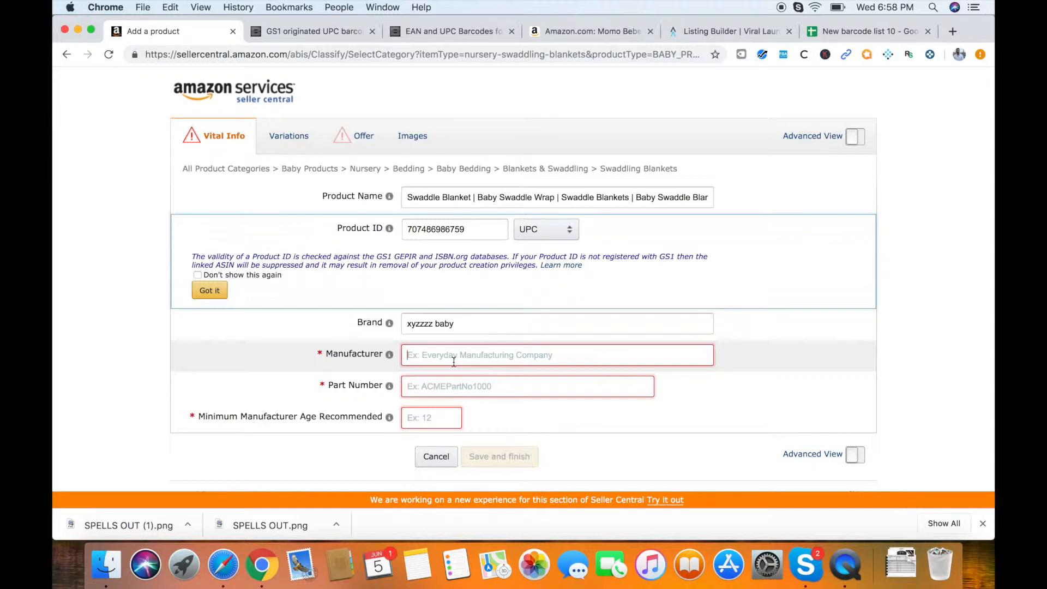
Find the USPTO trademark search through Google and open the Basic Word Mark Search in TESS.
left_click(952, 32)
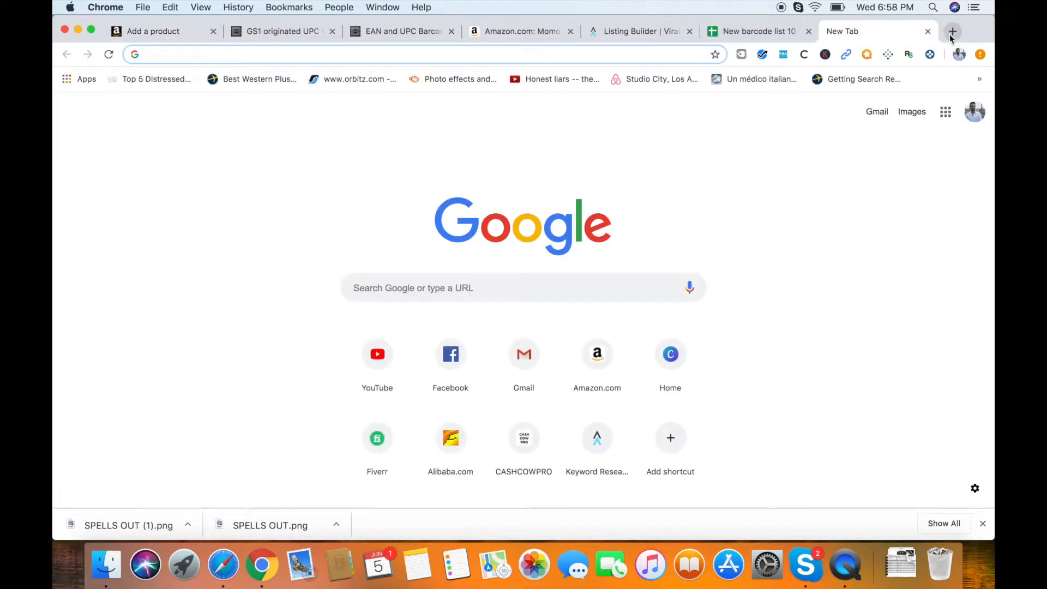
type("usp")
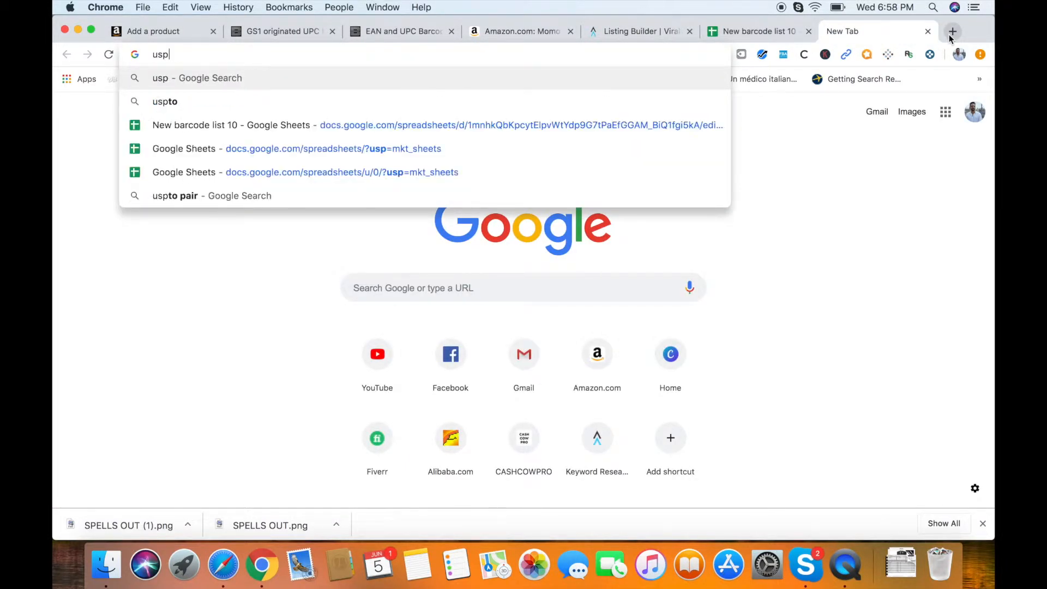
type("to trademar")
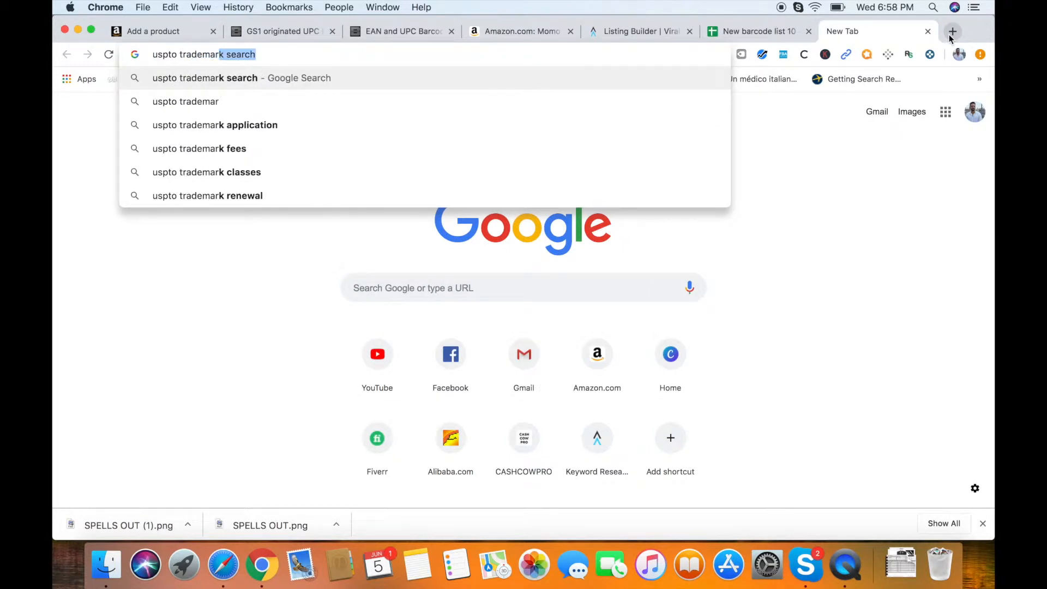
key("Return")
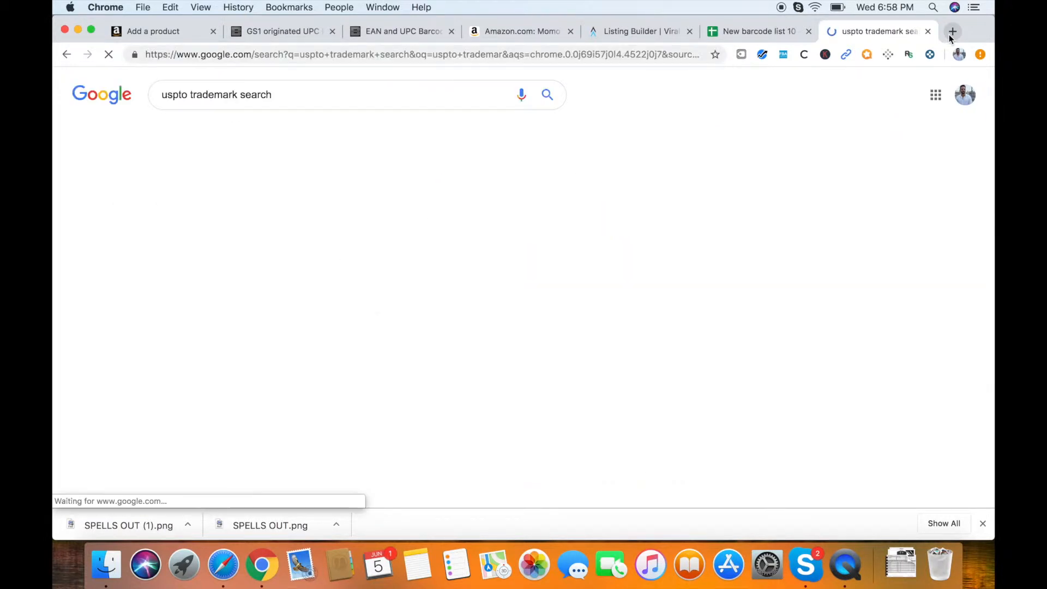
left_click(259, 189)
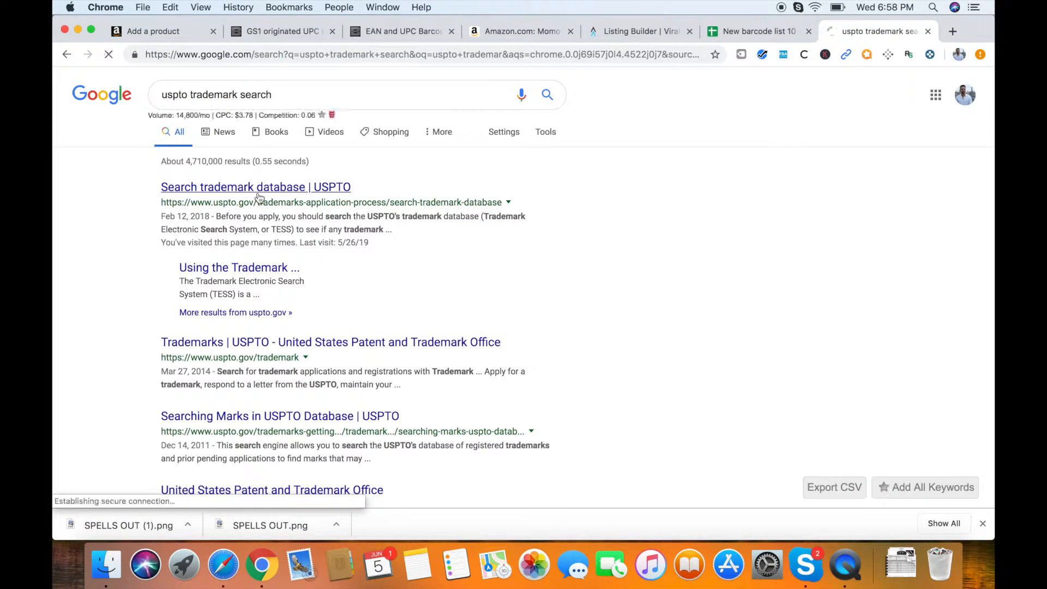
scroll(562, 338, "down", 3)
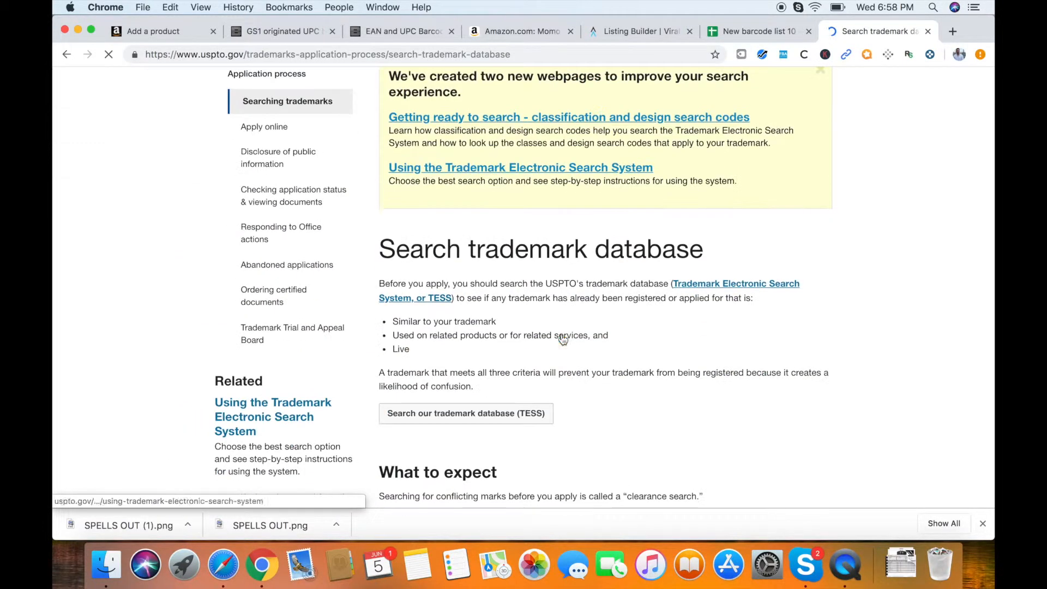
left_click(458, 416)
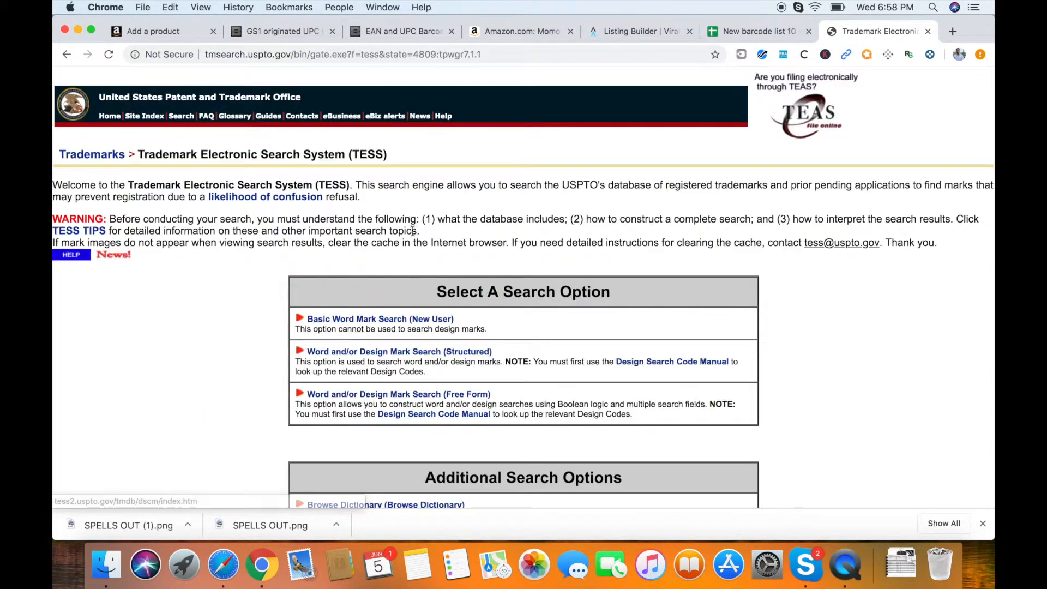
left_click(385, 320)
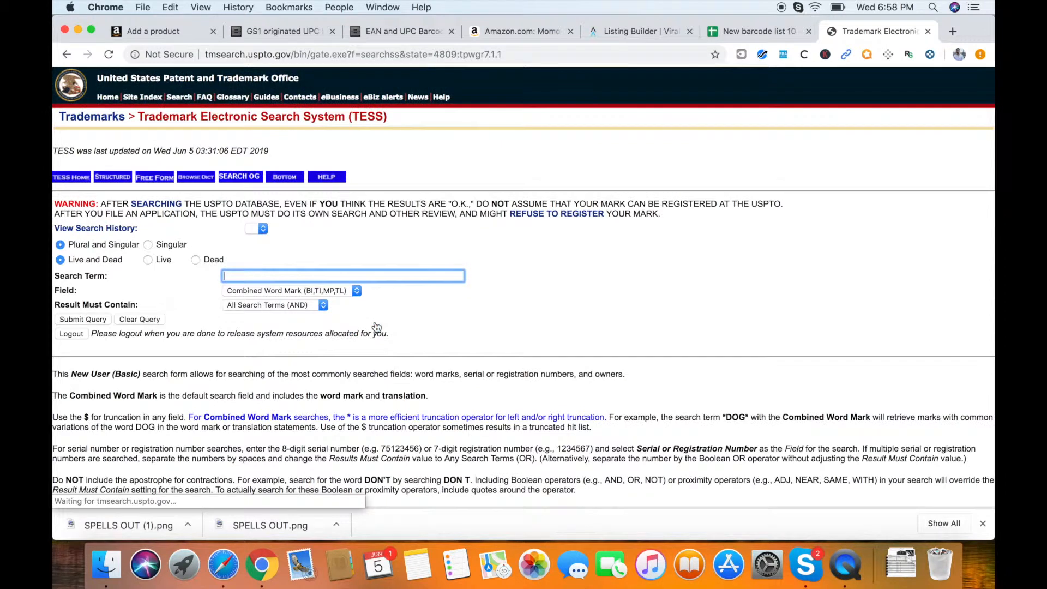
Search the TESS trademark database for "xyzzz baby".
left_click(274, 277)
left_click(284, 276)
type("xyzzyzzy")
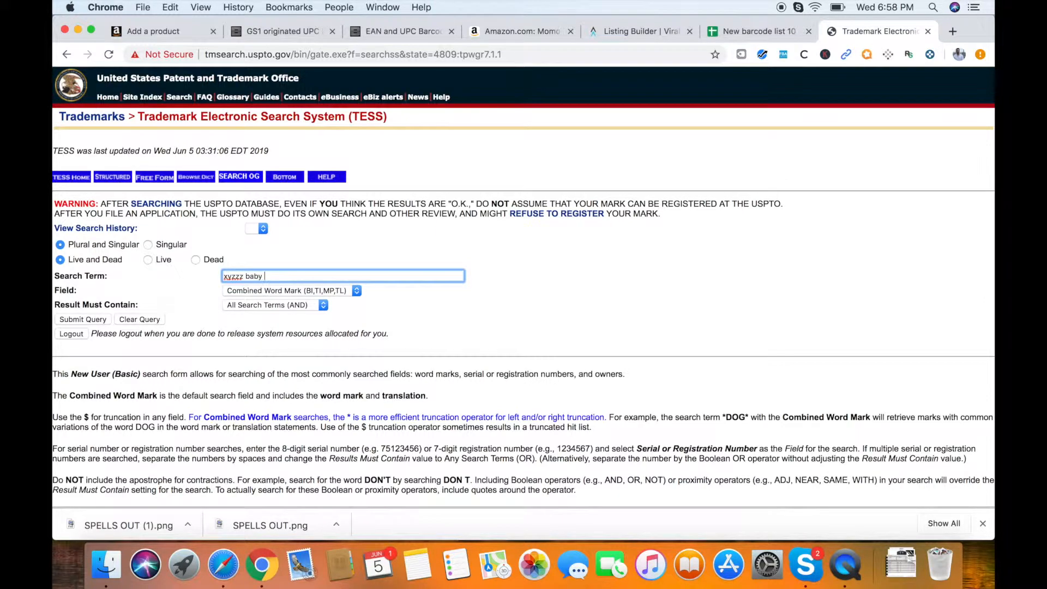
key("Return")
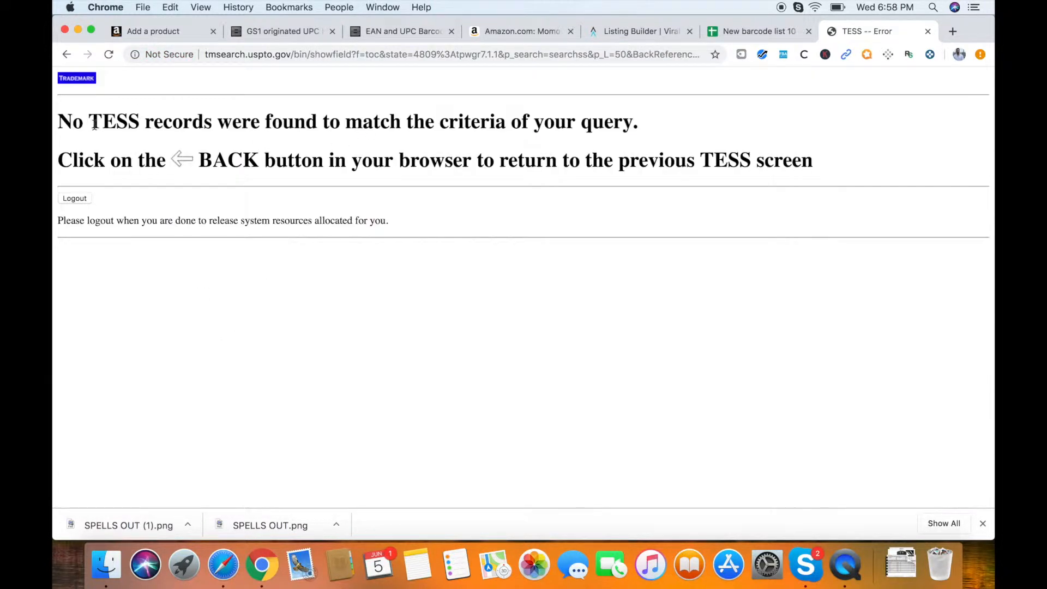
Switch to the Amazon store page and search for products under "lets go baby".
left_click(521, 31)
scroll(401, 177, "up", 5)
scroll(400, 178, "up", 10)
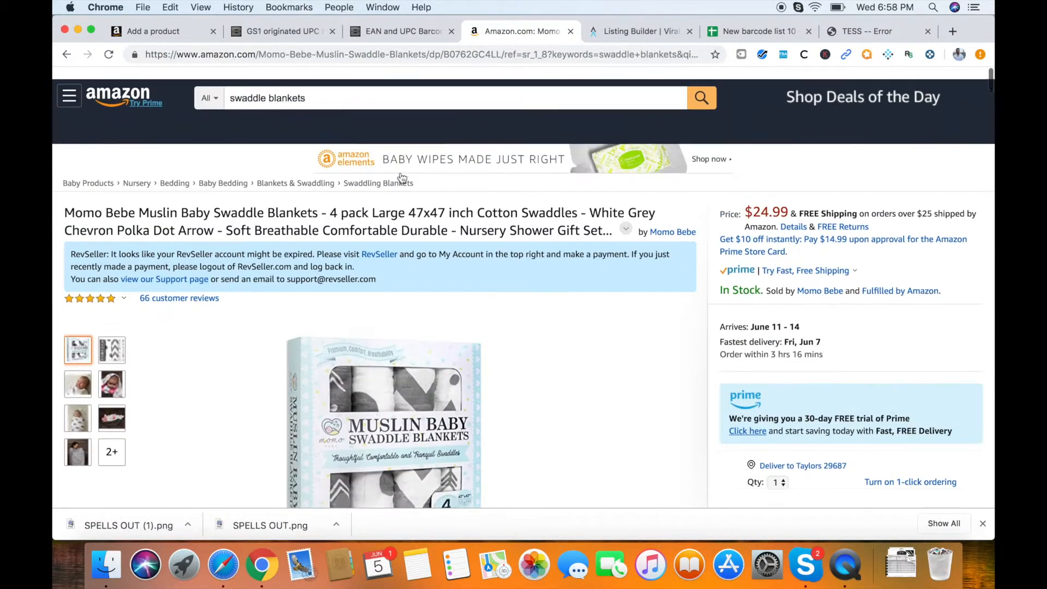
left_click_drag(320, 85, 190, 76)
type("lets go baby")
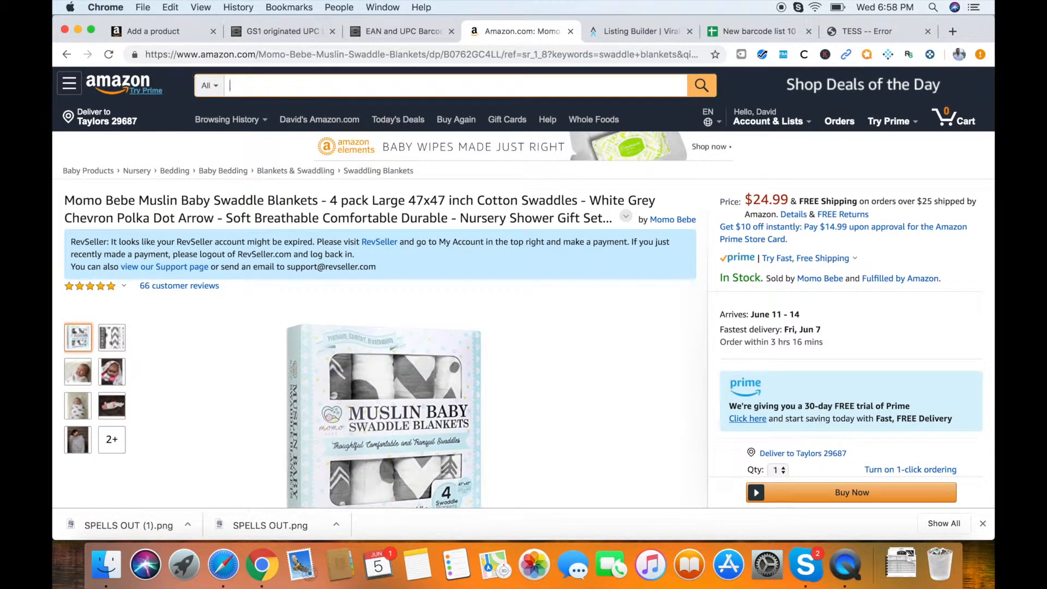
key("Return")
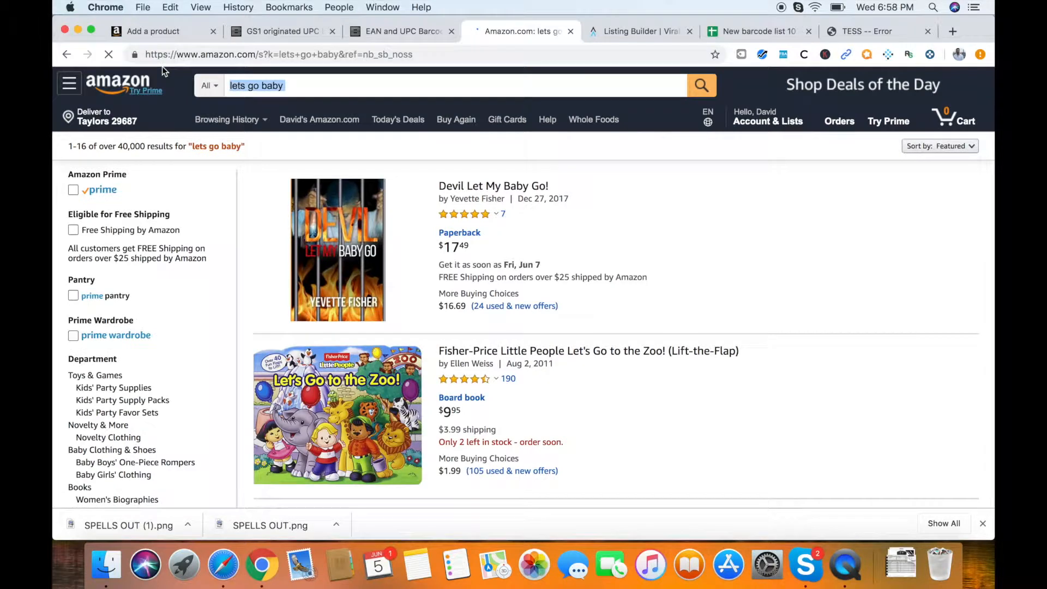
Search the Amazon store for "xyzzz baby", look over the results, and recheck the TESS trademark search result.
type("xyzzz")
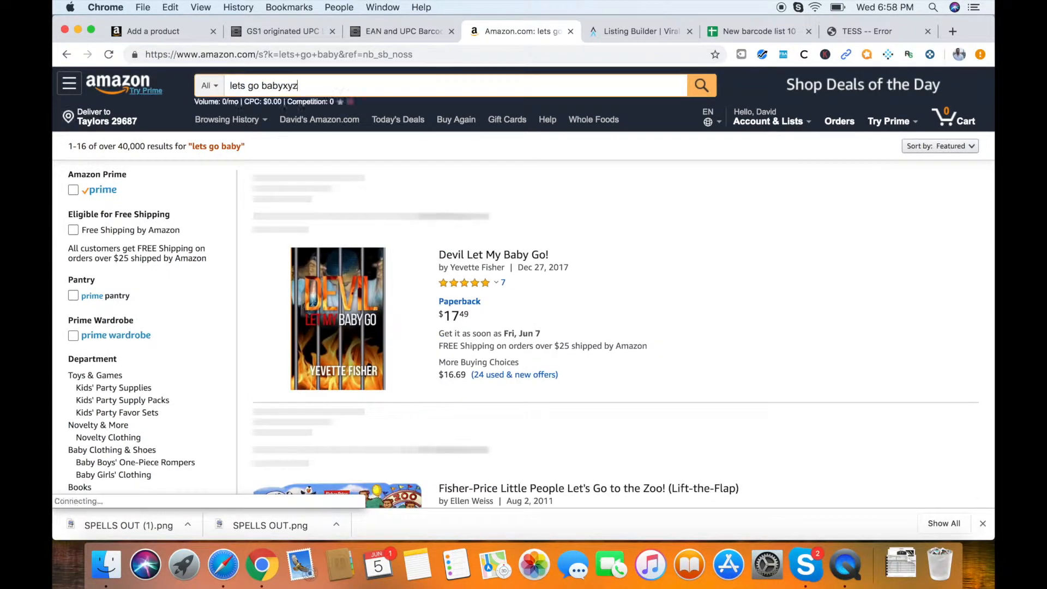
key("super+a")
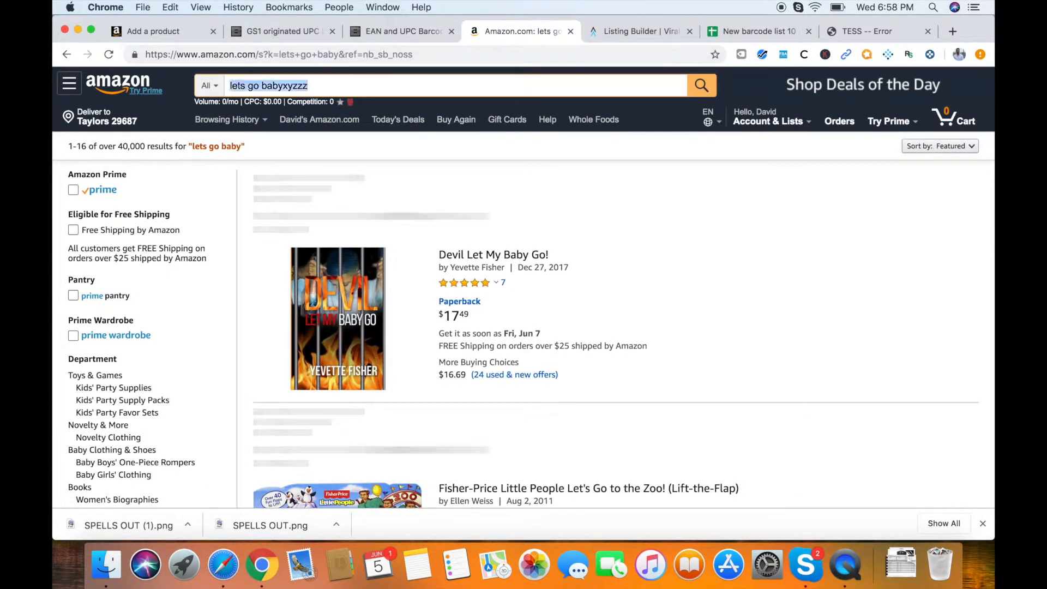
key("BackSpace")
type("xyzzz baby")
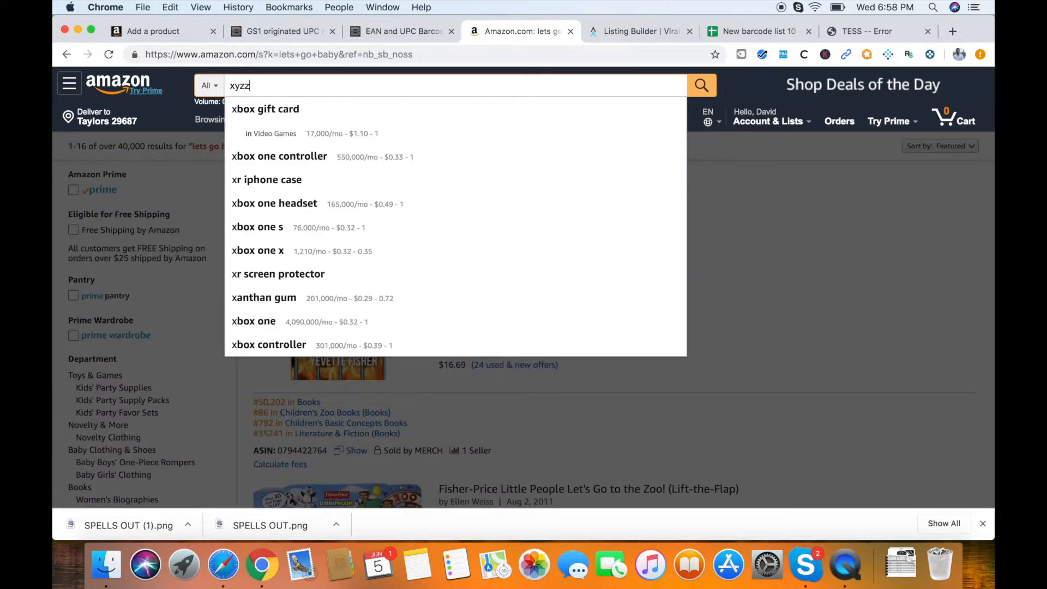
key("Return")
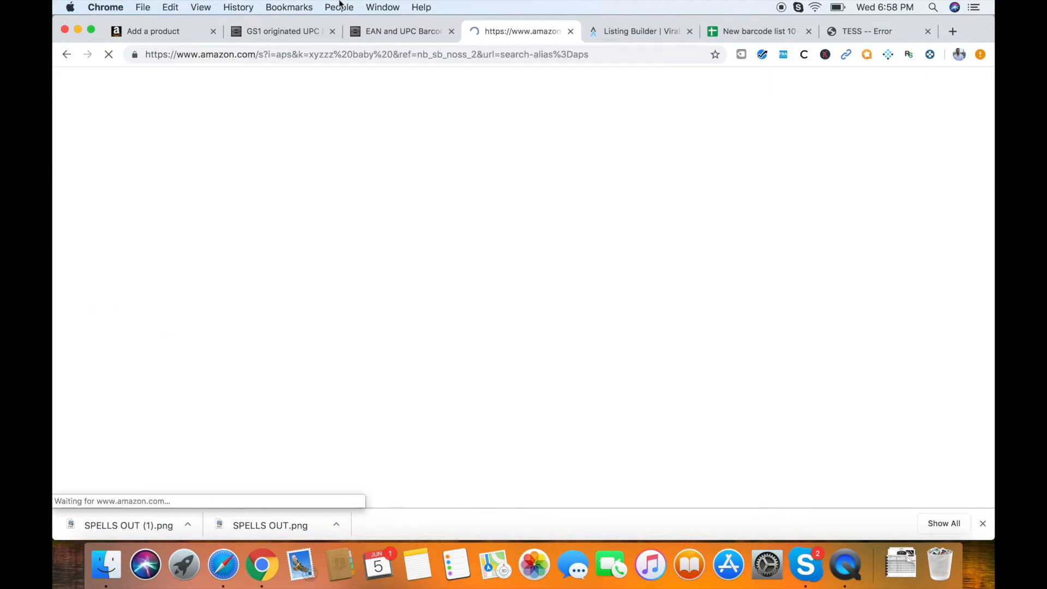
scroll(453, 314, "down", 3)
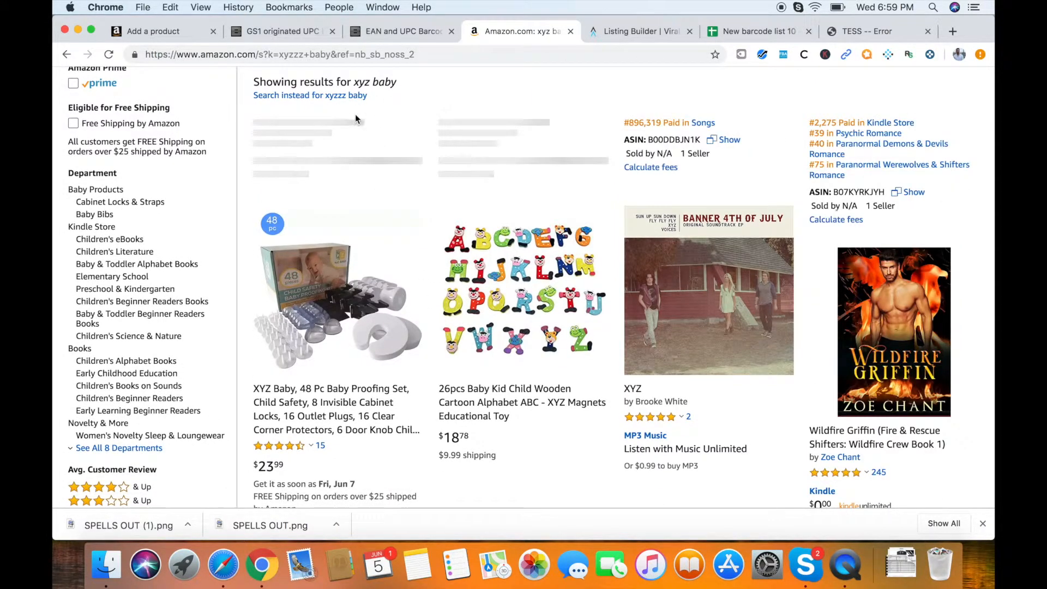
left_click(859, 33)
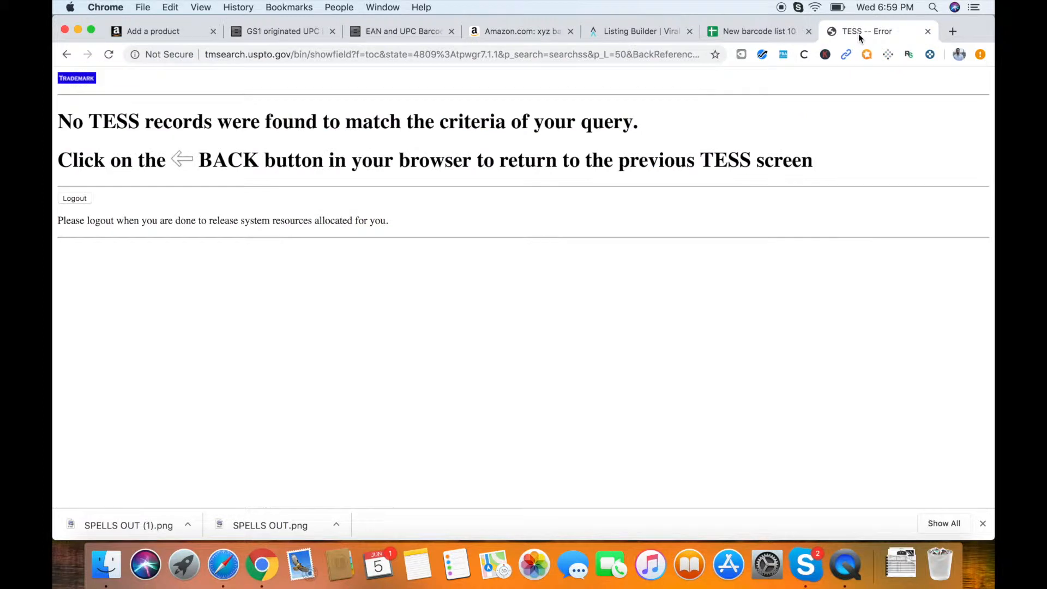
Return to the product listing, correct the Brand to "xyzzz baby", and copy it into the Manufacturer field.
left_click(295, 32)
left_click(164, 32)
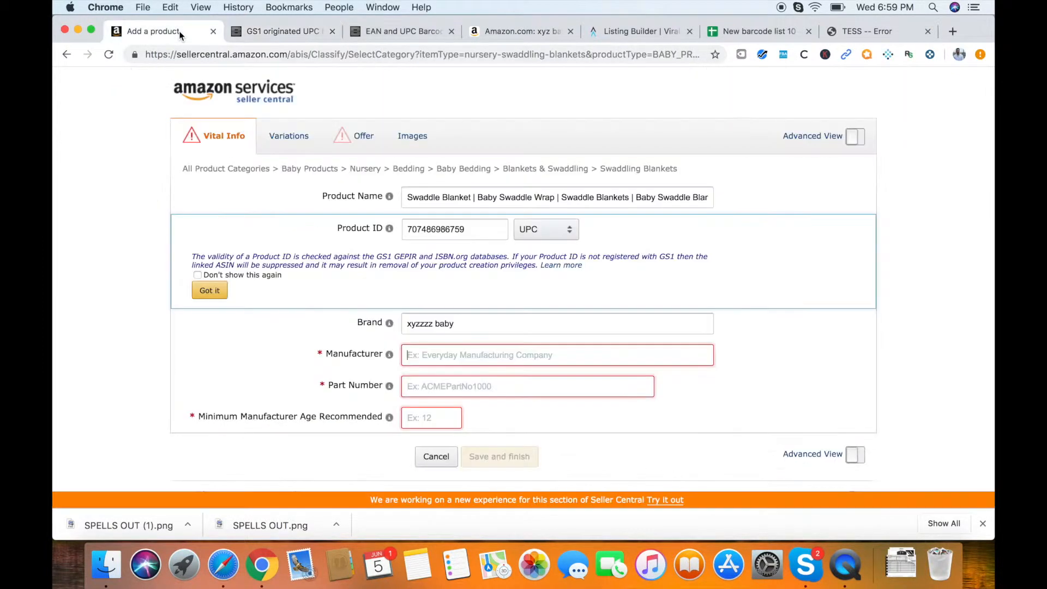
left_click_drag(462, 325, 288, 299)
key("super+c")
left_click(432, 324)
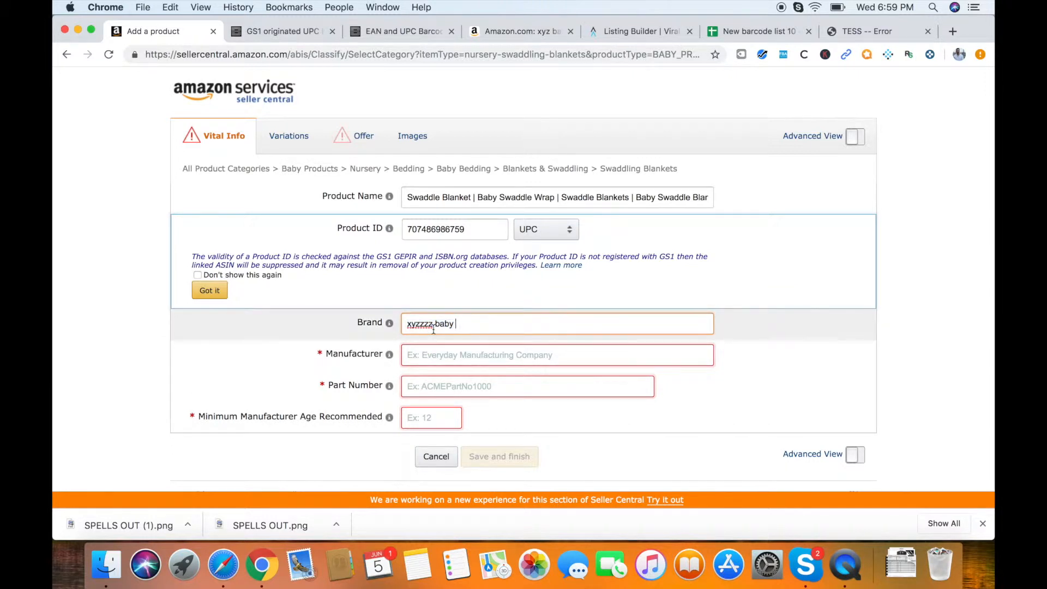
left_click(423, 352)
left_click_drag(457, 325, 379, 359)
key("super+a")
key("super+c")
left_click(436, 355)
key("super+v")
Enter the part number "SB 0001" and set the minimum manufacturer age recommended to 1.
left_click(444, 385)
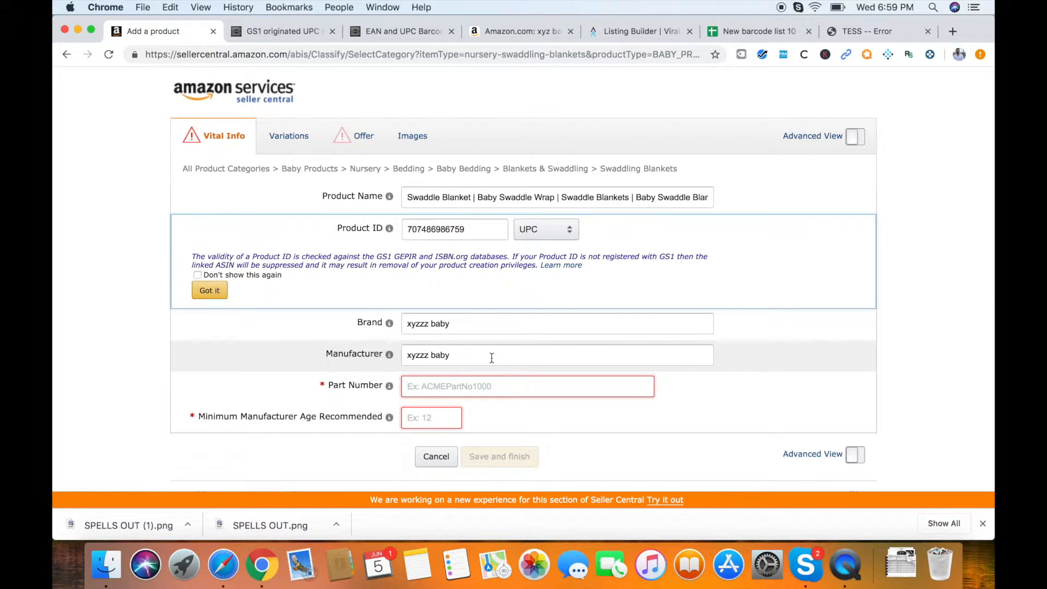
type("Sb")
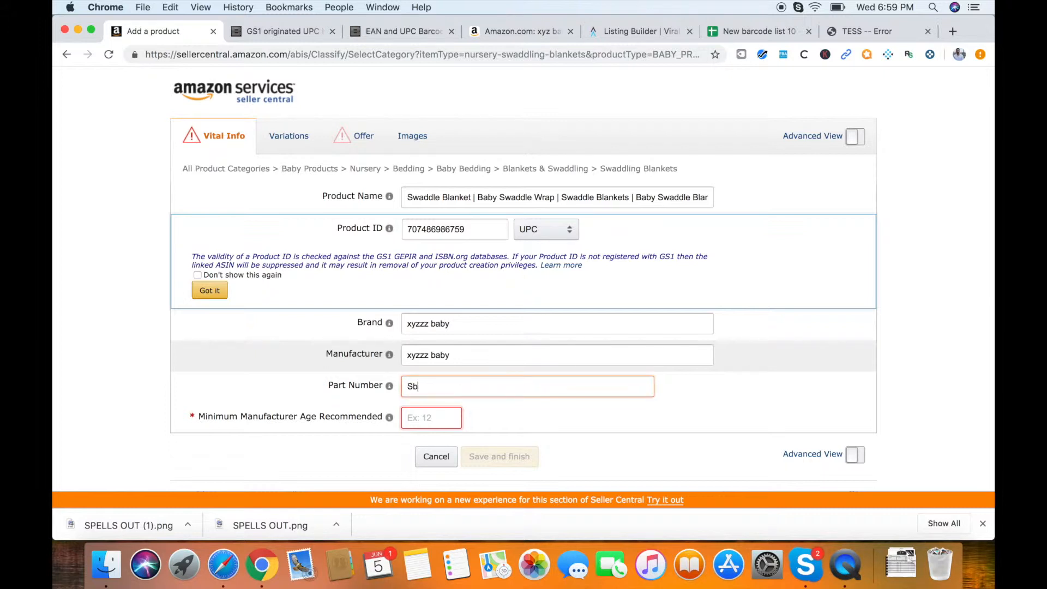
key("BackSpace")
type("B 0001")
left_click(435, 426)
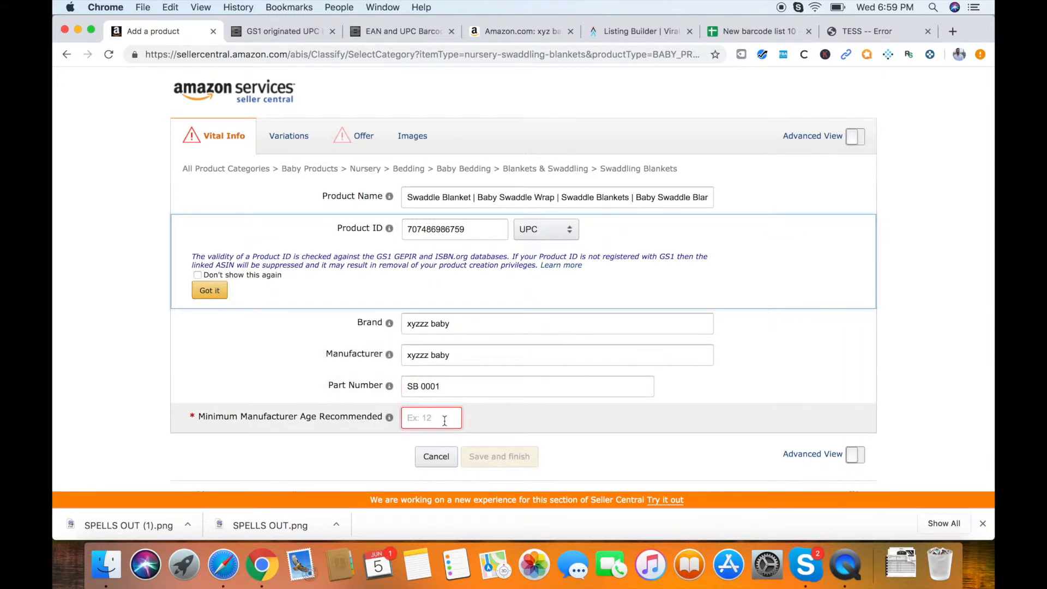
type("1")
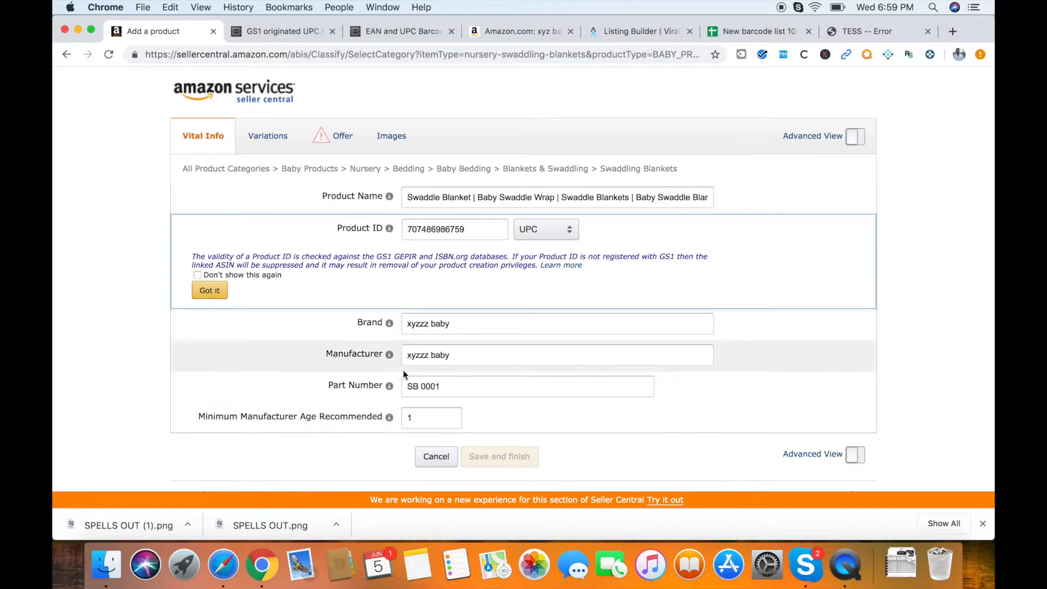
Review the variation themes available for the swaddle blanket listing without choosing one.
left_click(277, 146)
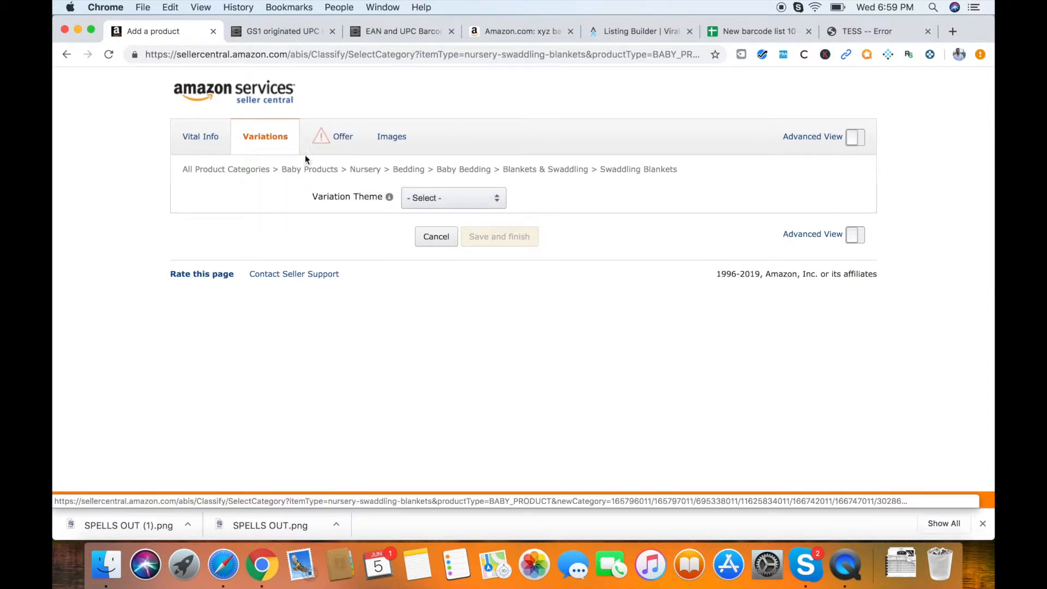
left_click(443, 198)
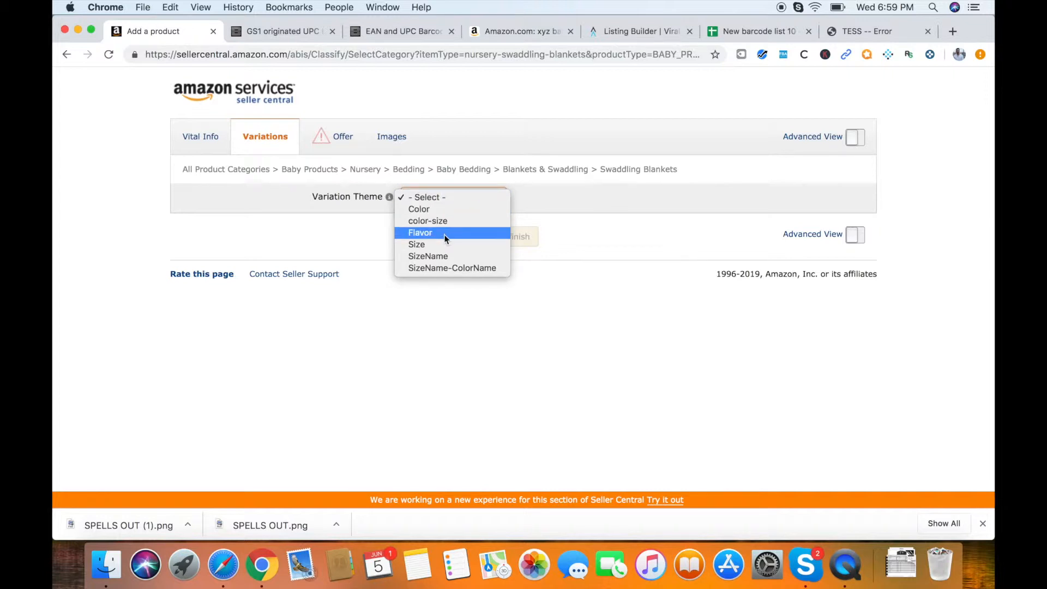
left_click(335, 117)
left_click(434, 197)
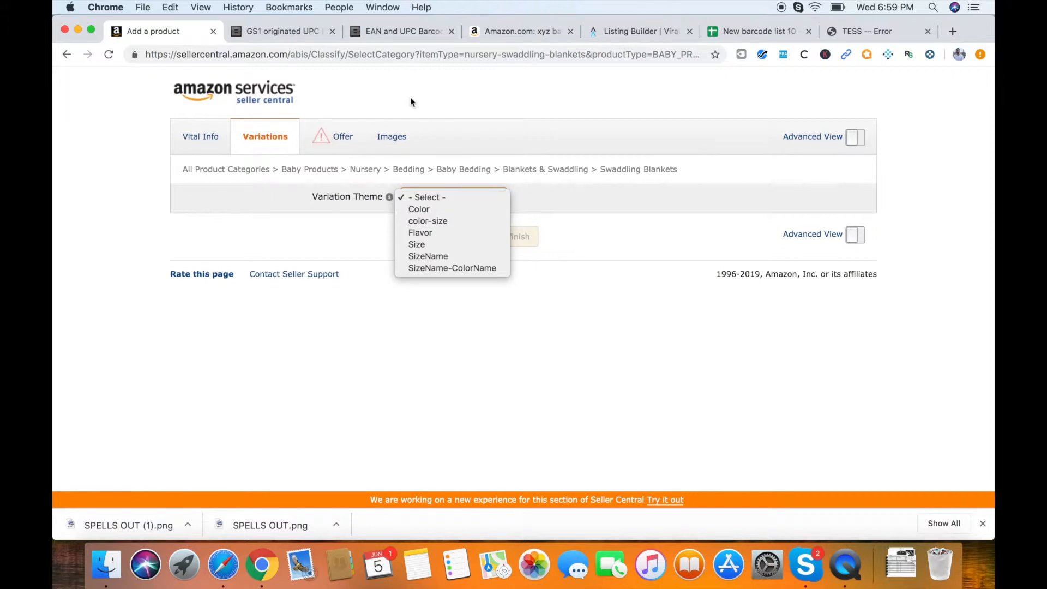
Open the listing's offer details and set the price to $39.99.
left_click(330, 143)
left_click(332, 144)
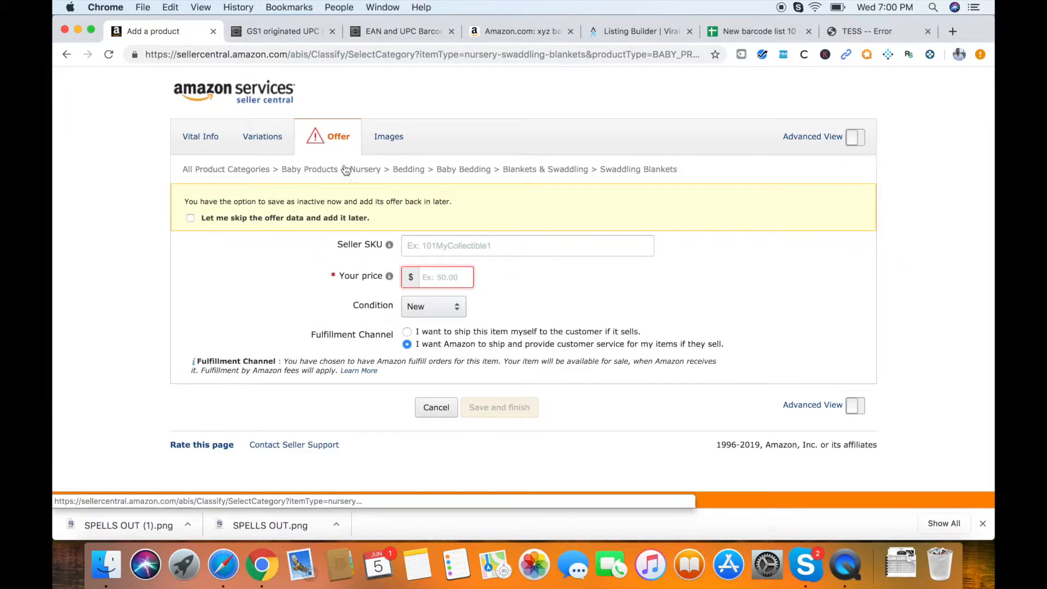
left_click(434, 274)
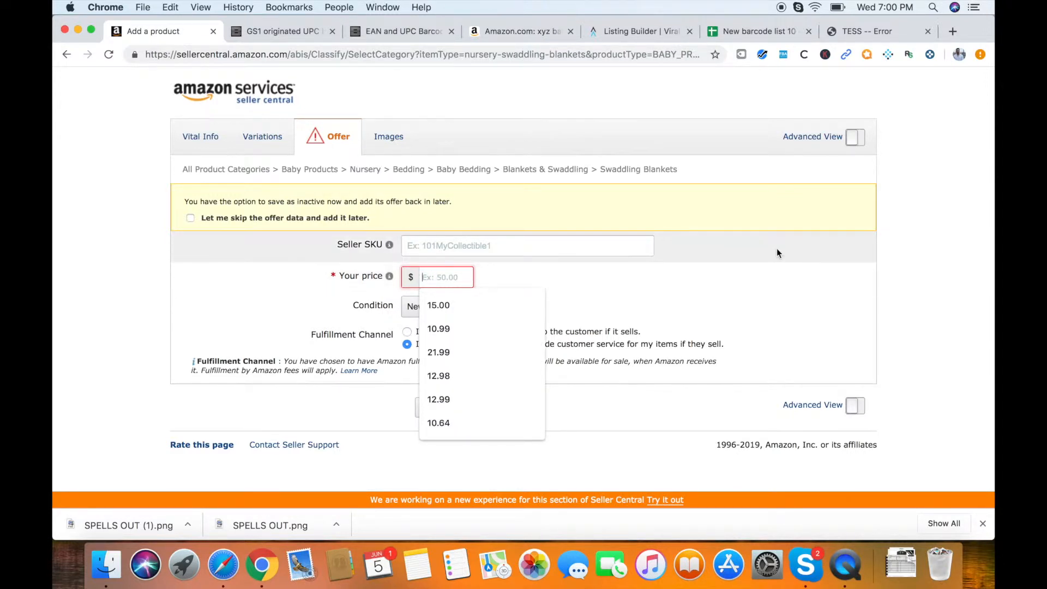
left_click(806, 294)
left_click(437, 281)
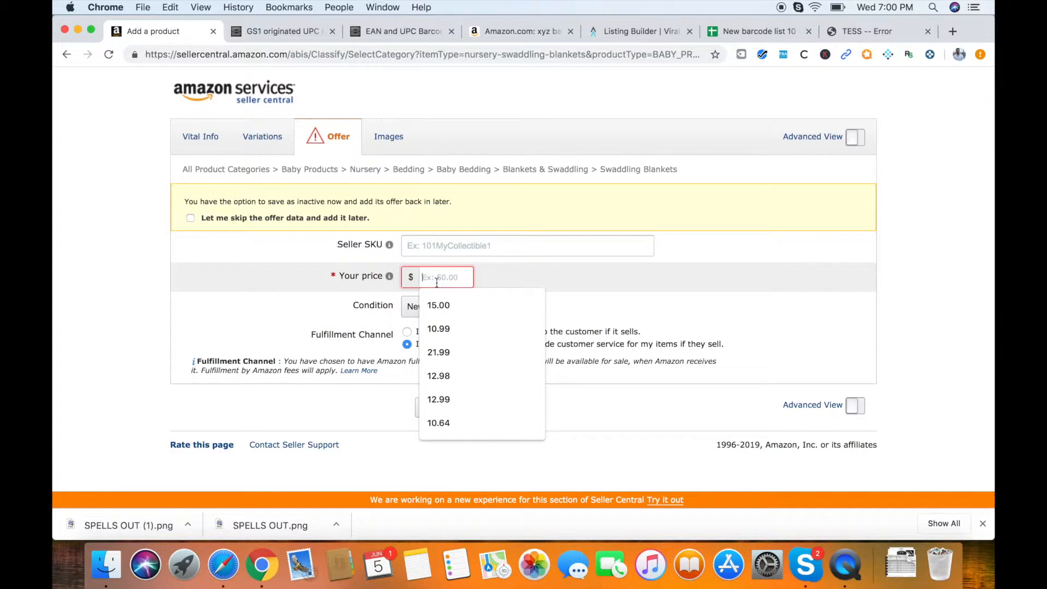
type("39.99")
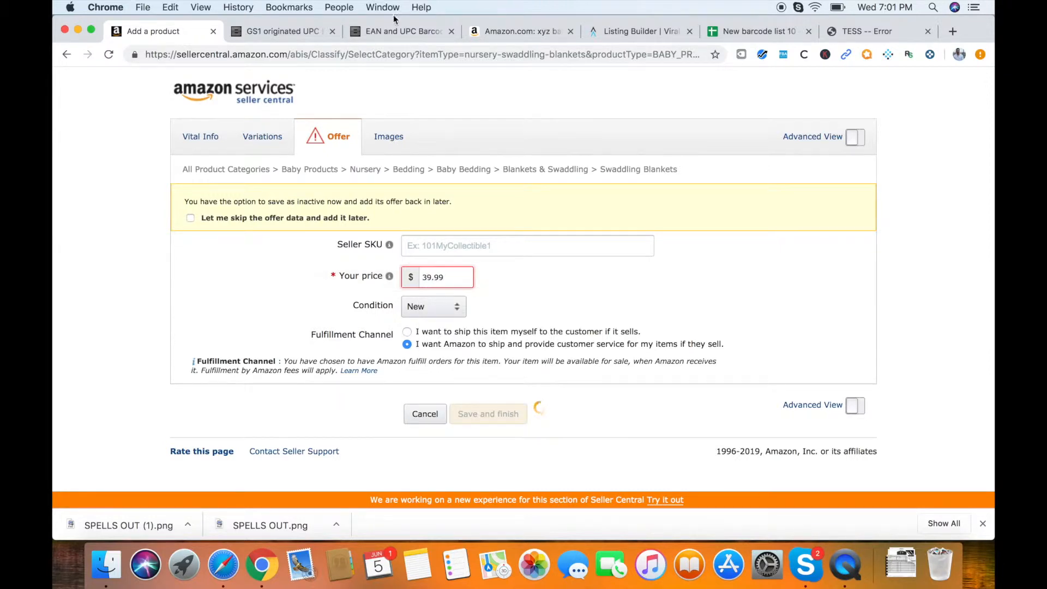
Search the Amazon store for "swaddle blankets" and compare the prices of competing products.
left_click(521, 31)
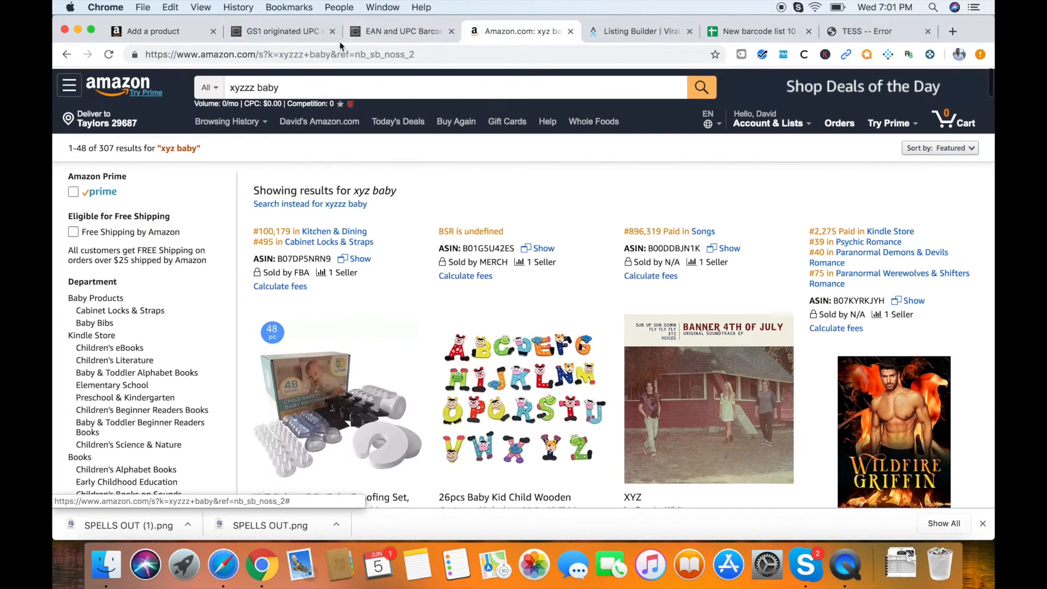
triple_click(254, 87)
type("swaddle blankl")
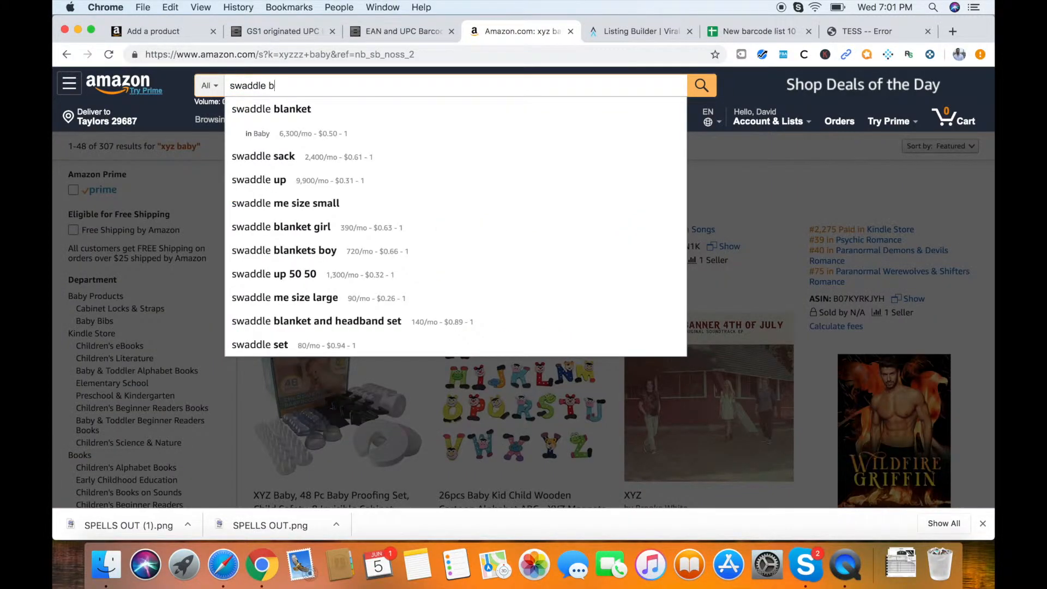
key("BackSpace")
type("ets")
key("Return")
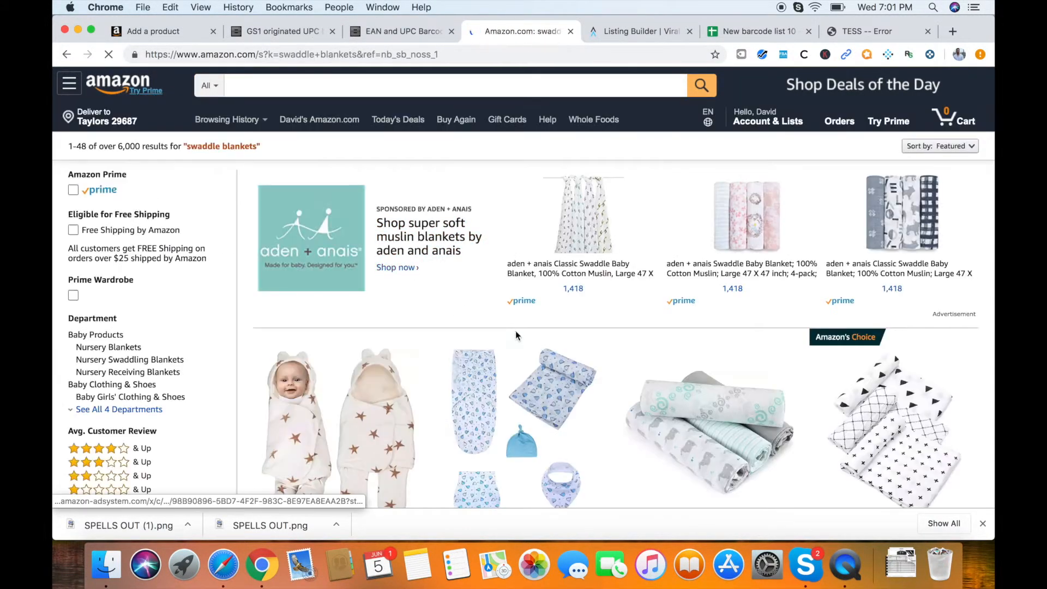
scroll(515, 330, "down", 6)
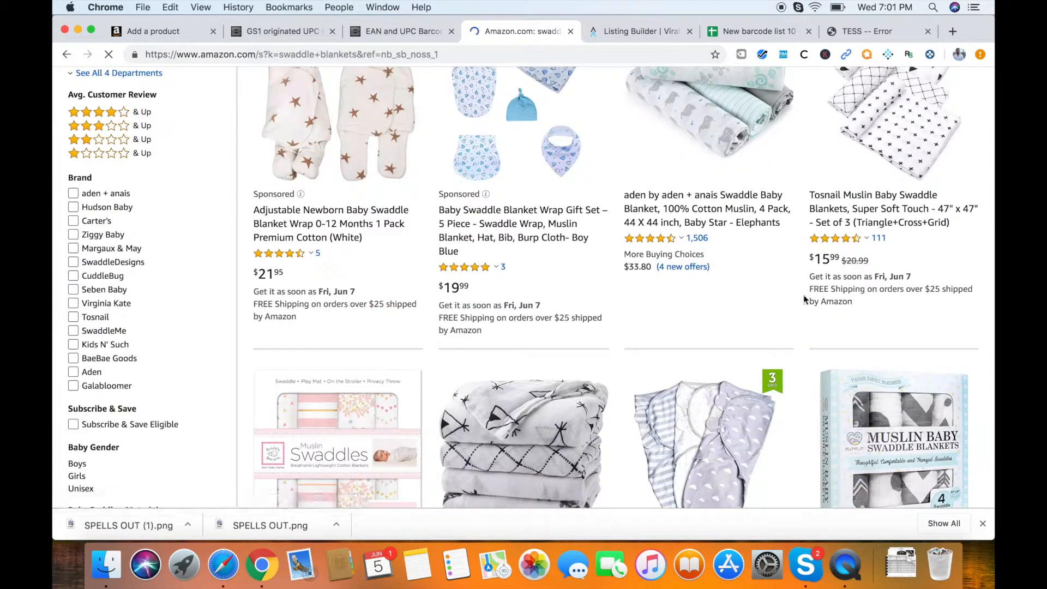
scroll(768, 276, "down", 6)
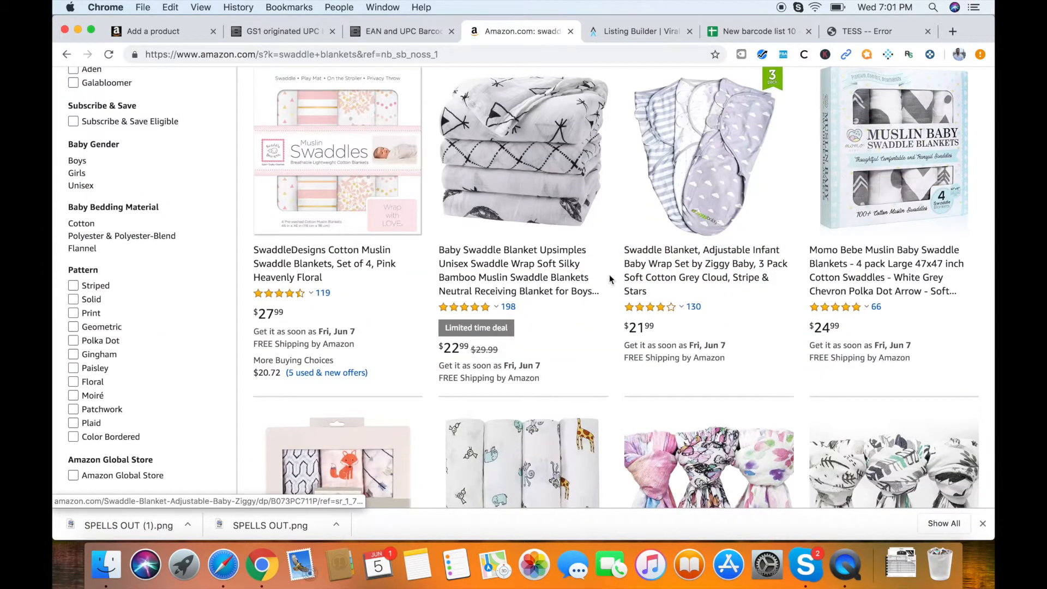
scroll(610, 274, "down", 6)
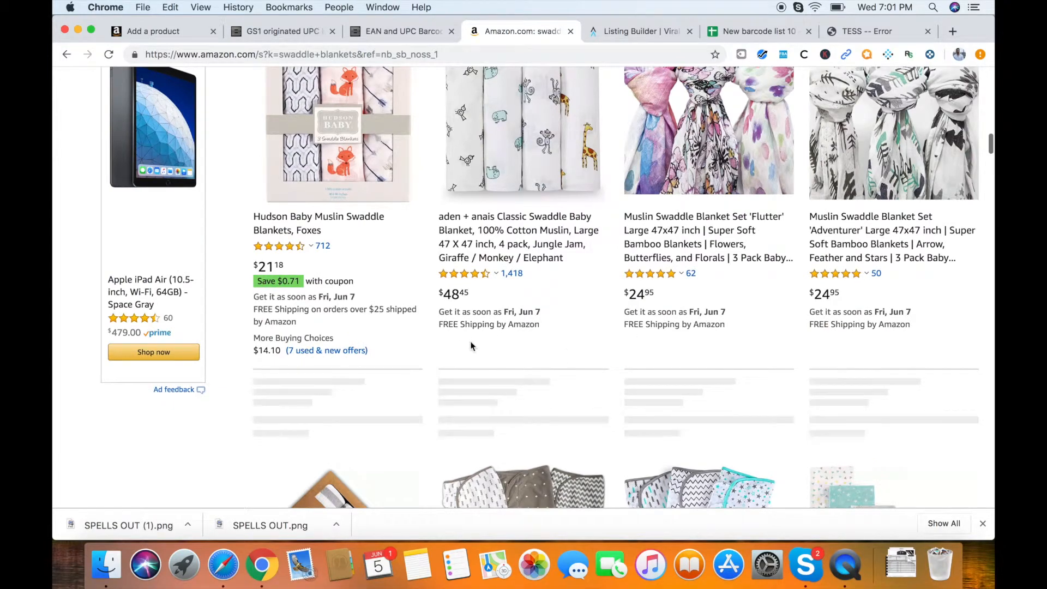
scroll(512, 366, "down", 5)
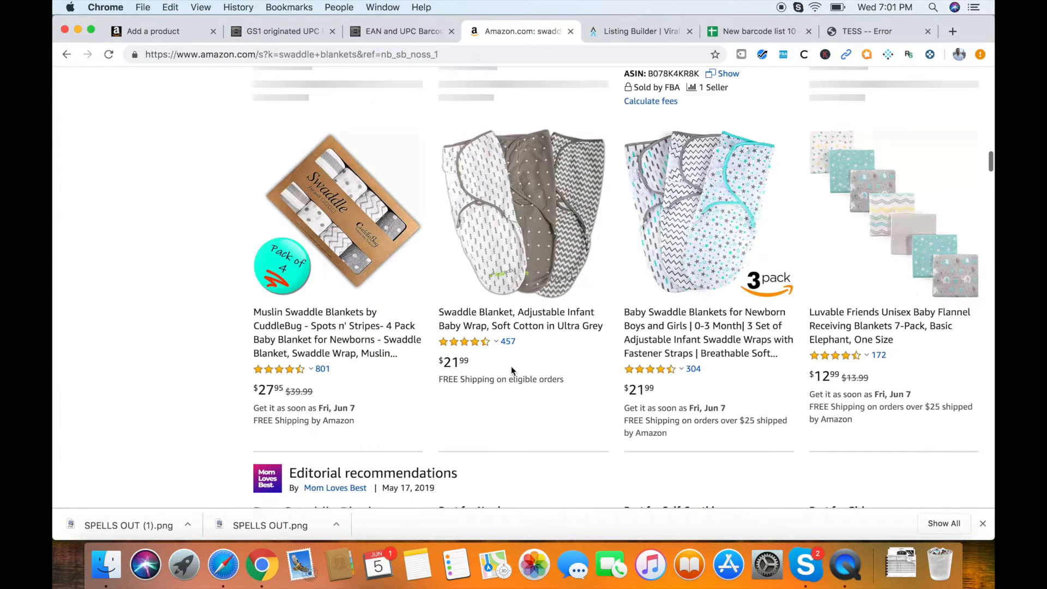
Return to the listing's offer details, set the price to $59.99 and keep the condition as New.
left_click(184, 32)
left_click_drag(460, 273, 369, 269)
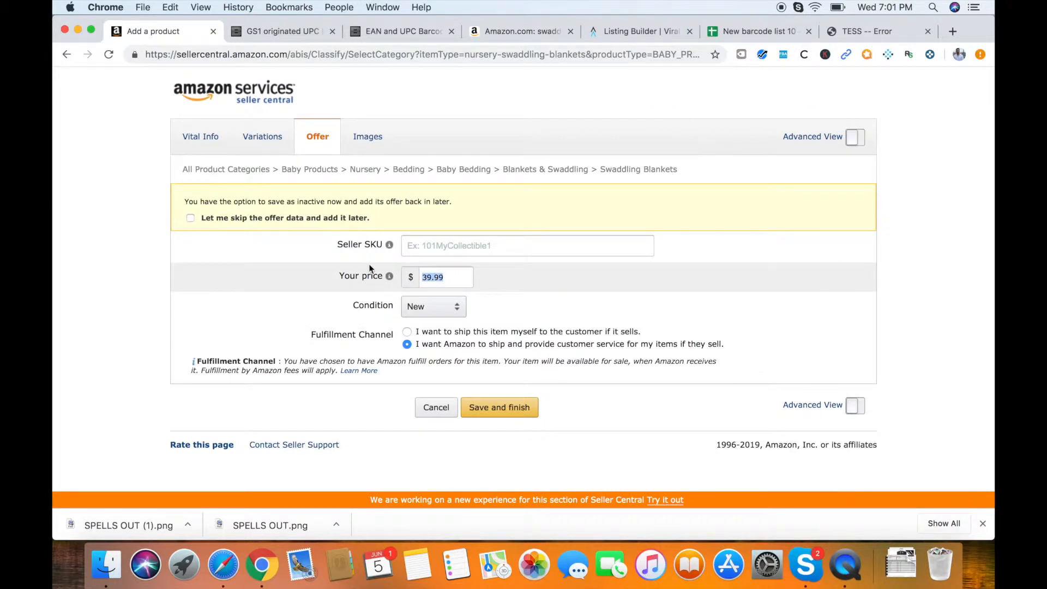
type("59.99")
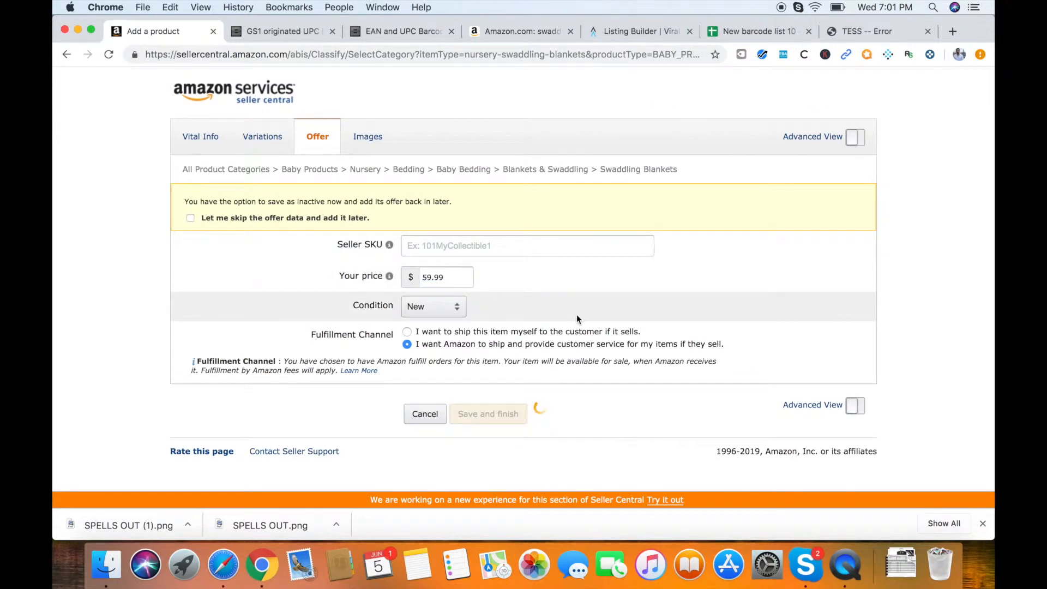
left_click(447, 307)
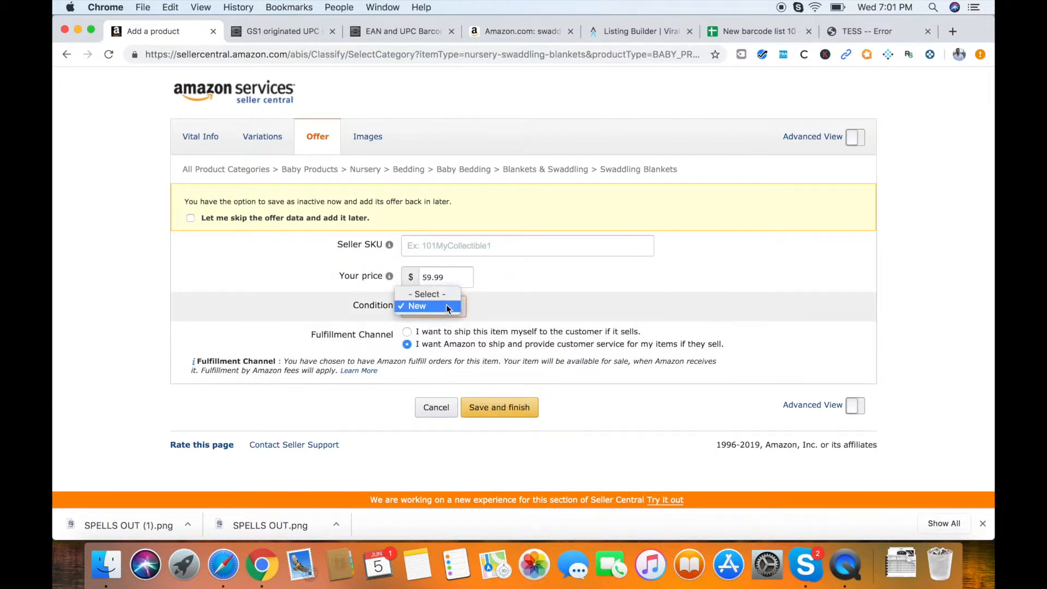
left_click(448, 307)
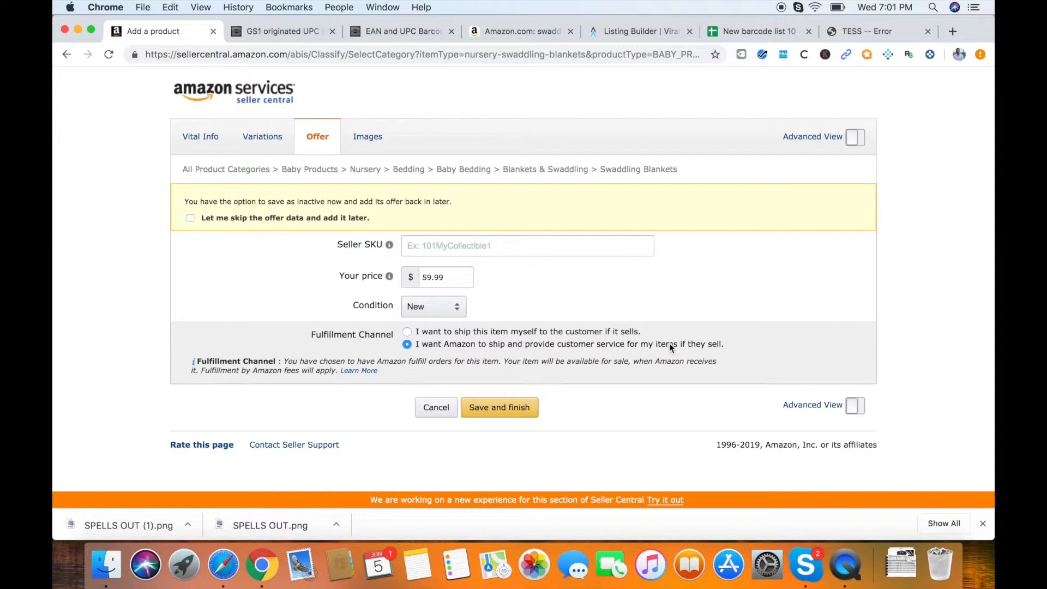
Check the listing's image section, return to the offer details, and save and finish the listing.
left_click(371, 137)
left_click(321, 152)
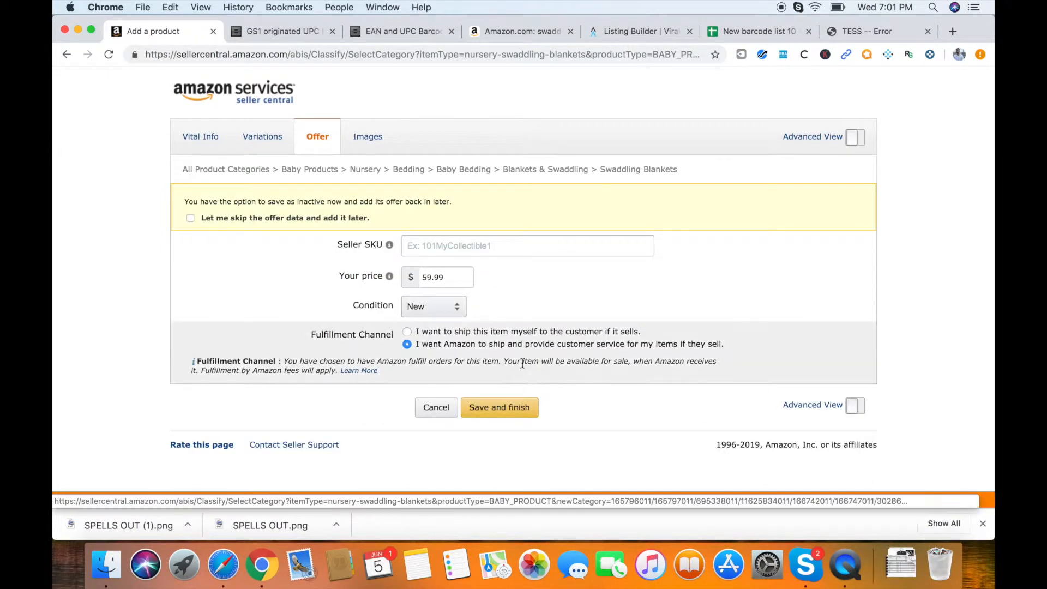
left_click(507, 410)
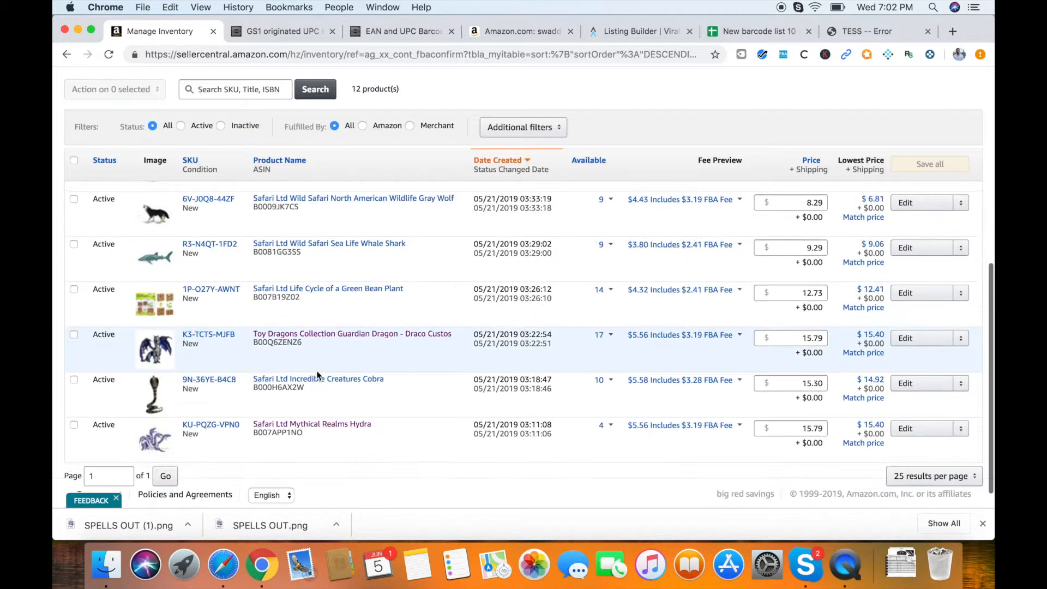
Look through the Manage Inventory list for the new swaddle blanket listing, reloading the page to refresh it.
scroll(316, 371, "up", 2)
scroll(317, 371, "up", 5)
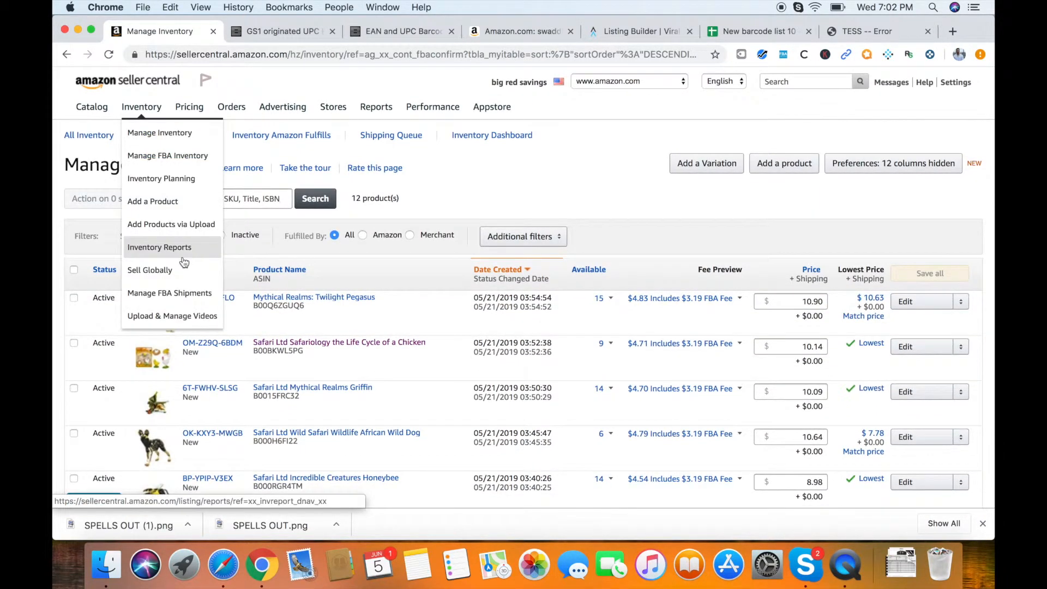
left_click(228, 54)
key("Return")
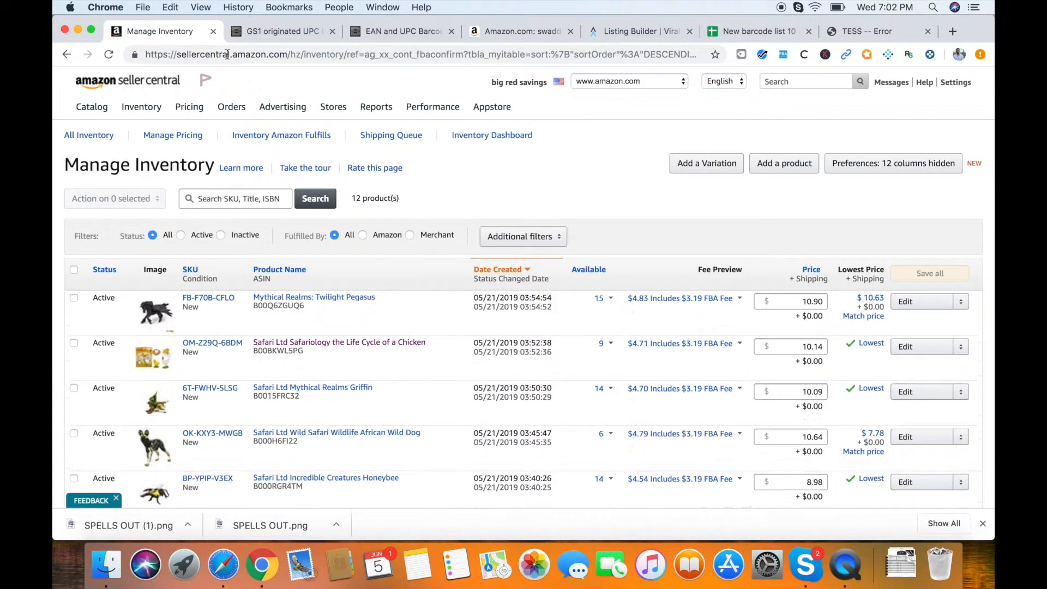
scroll(289, 349, "down", 10)
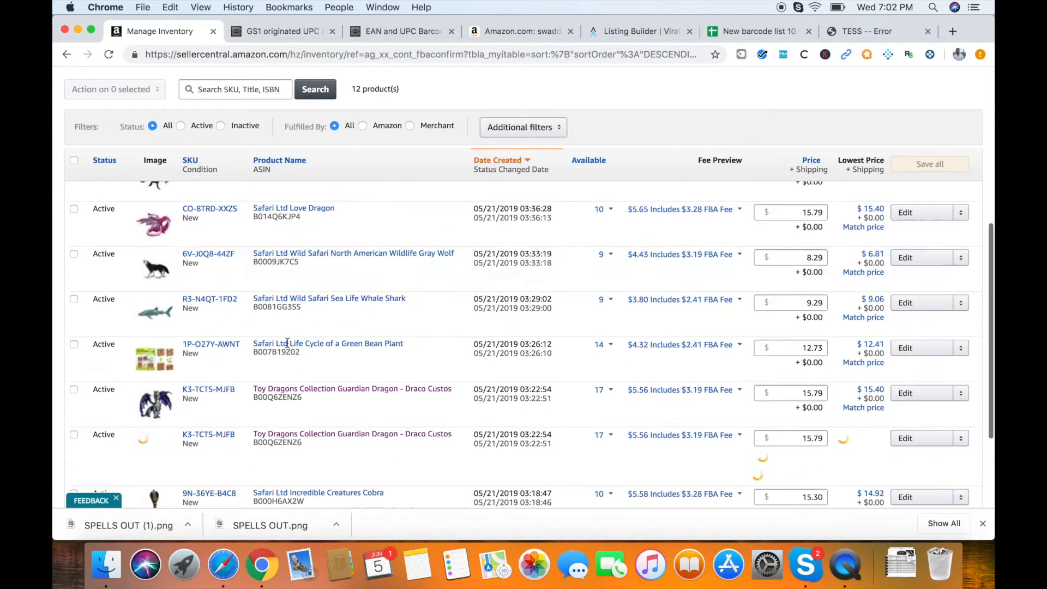
Reload the Manage Inventory page and open the new swaddle blanket listing for editing.
scroll(273, 328, "up", 10)
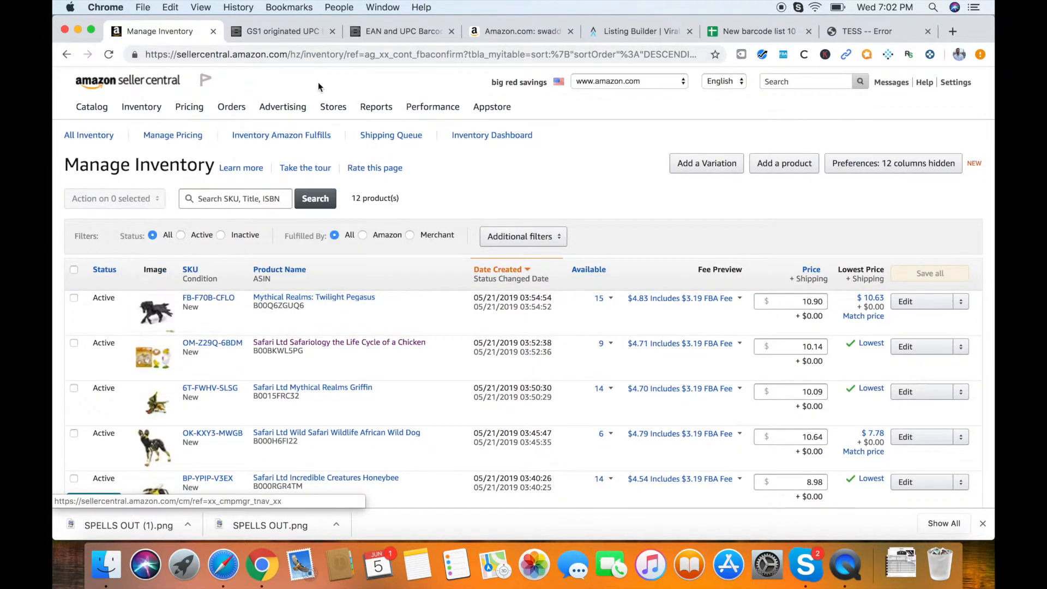
left_click(325, 57)
key("Return")
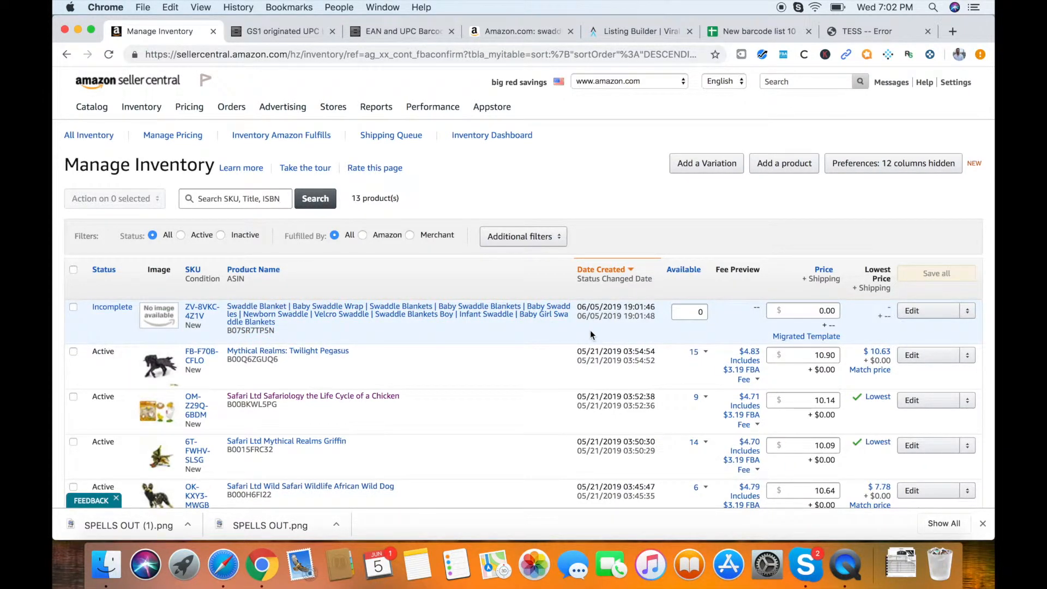
left_click(921, 311)
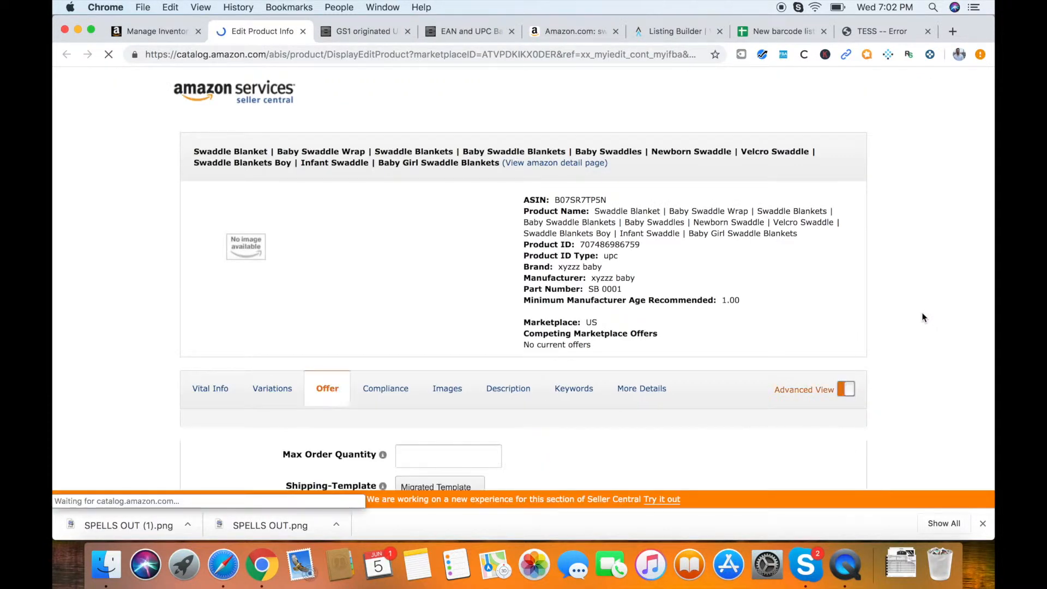
Set the listing's maximum order quantity to 1 in the offer details.
scroll(497, 328, "down", 3)
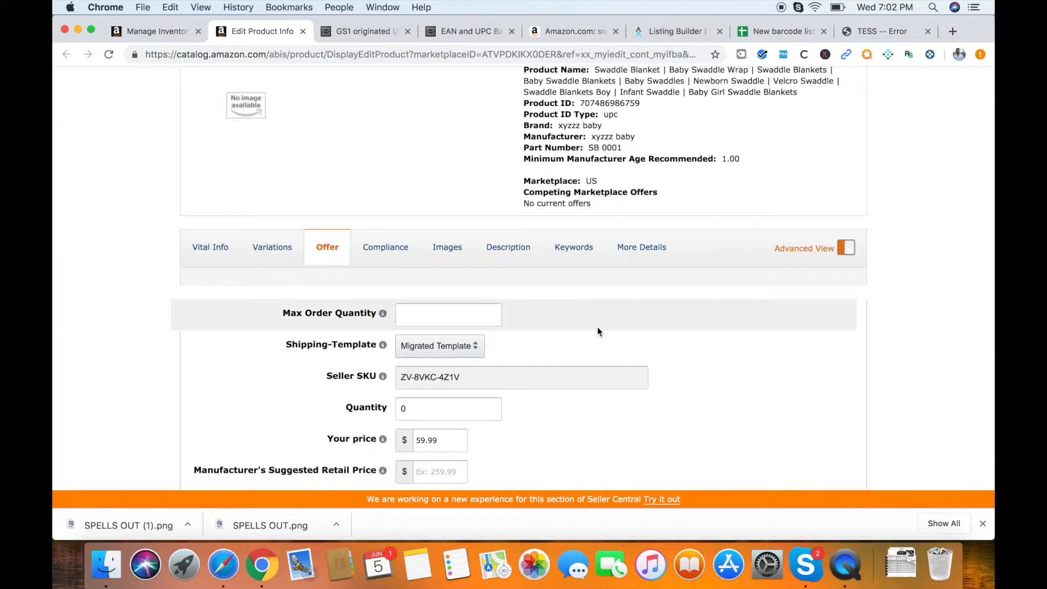
scroll(598, 328, "down", 2)
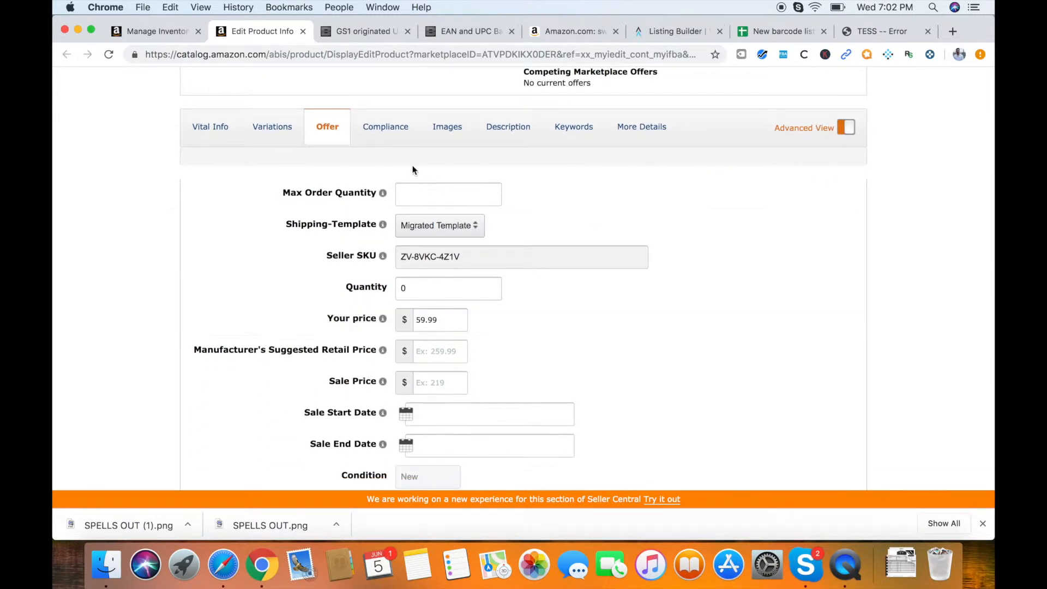
scroll(526, 240, "up", 3)
scroll(526, 240, "down", 3)
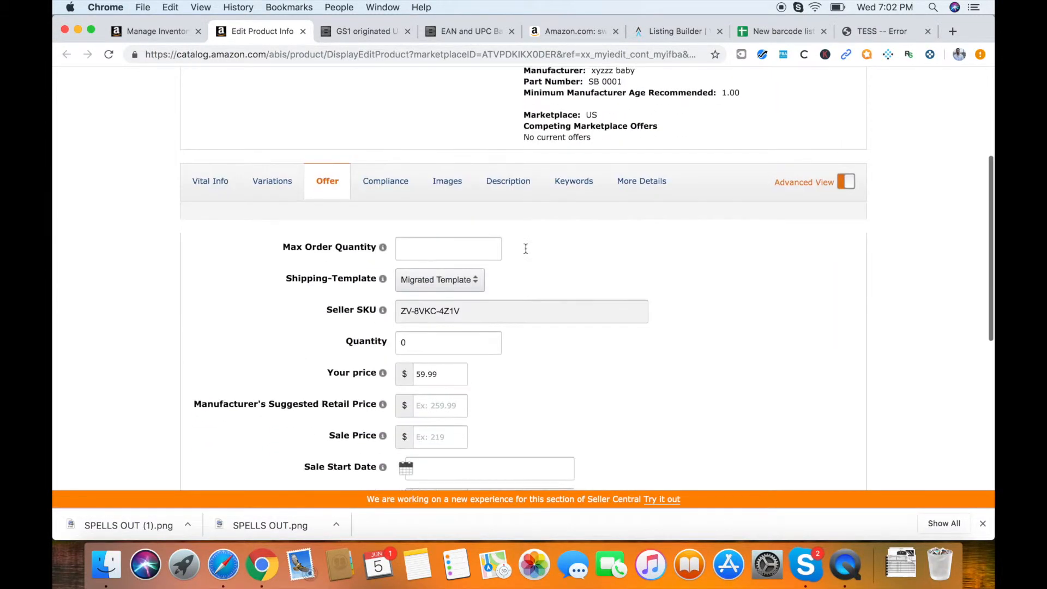
scroll(525, 252, "down", 1)
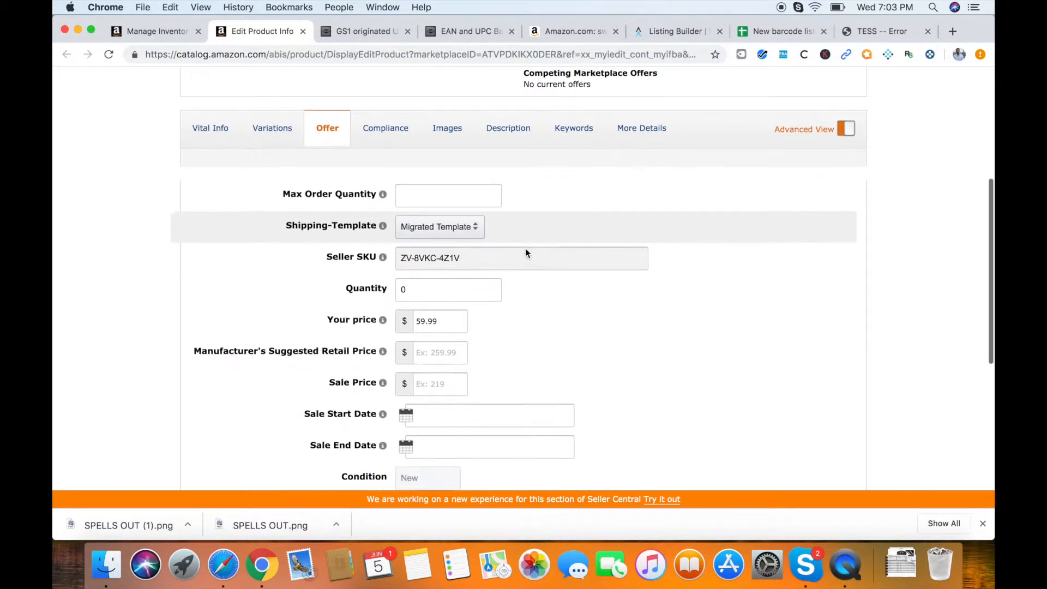
left_click(422, 195)
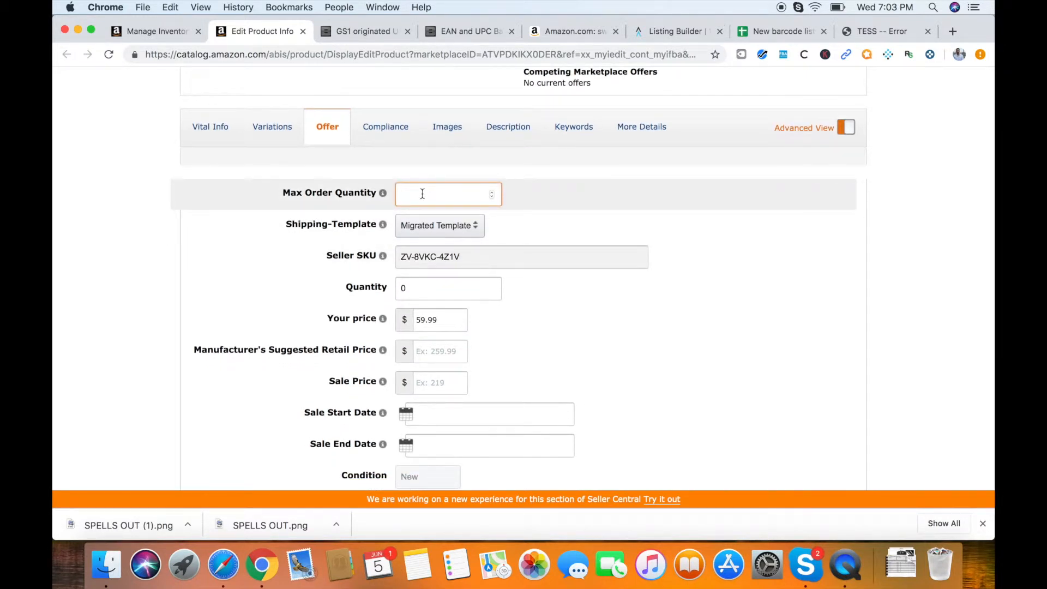
type("1")
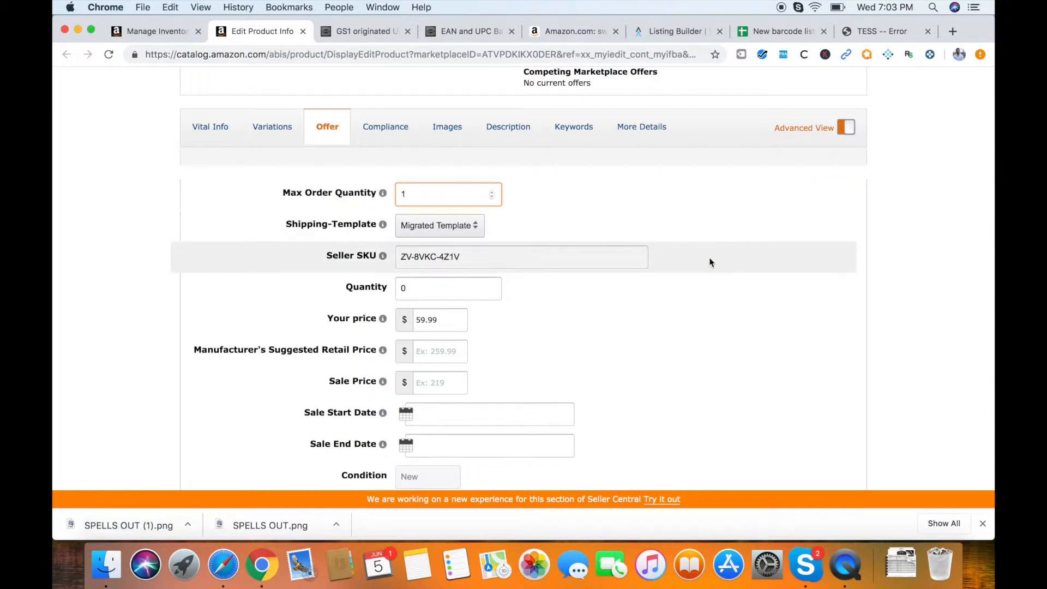
left_click(907, 274)
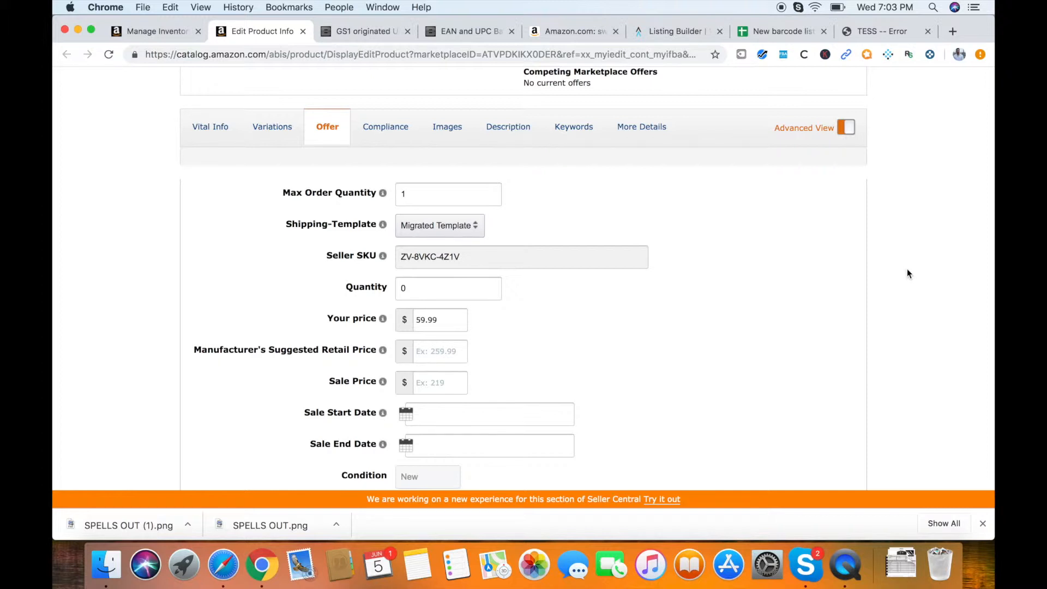
Check competing swaddle blankets' discounted prices in the Amazon search results, and set the listing's sale price to $24.99.
mouse_move(320, 199)
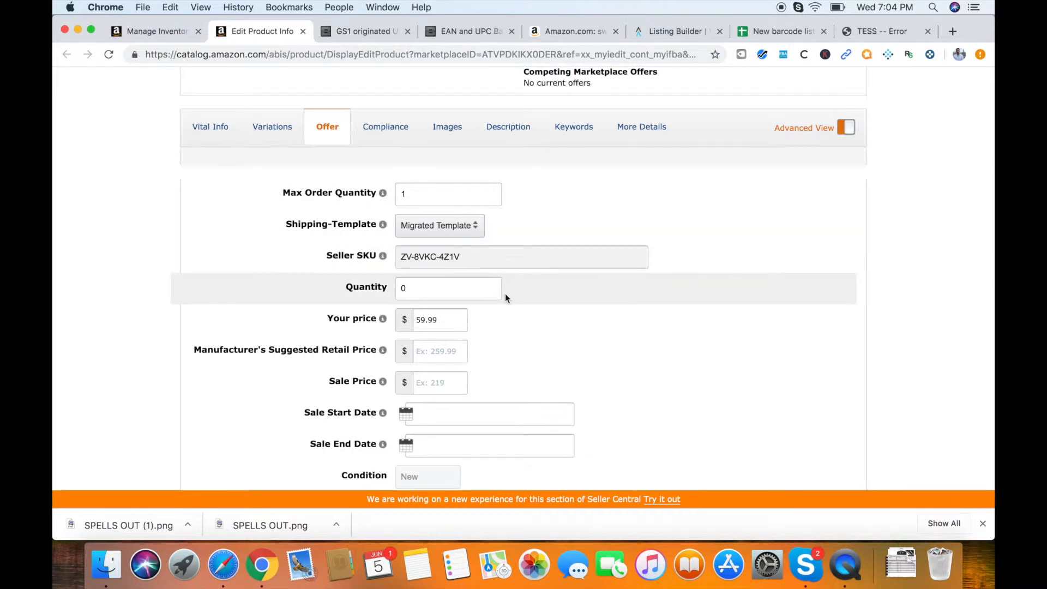
scroll(506, 297, "down", 4)
scroll(506, 297, "down", 7)
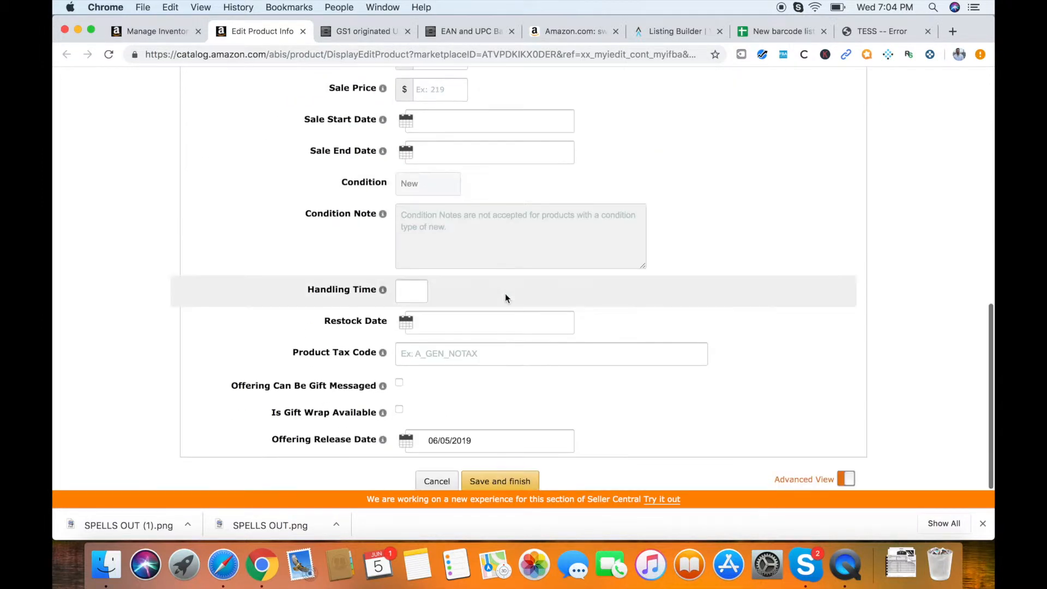
scroll(552, 294, "up", 9)
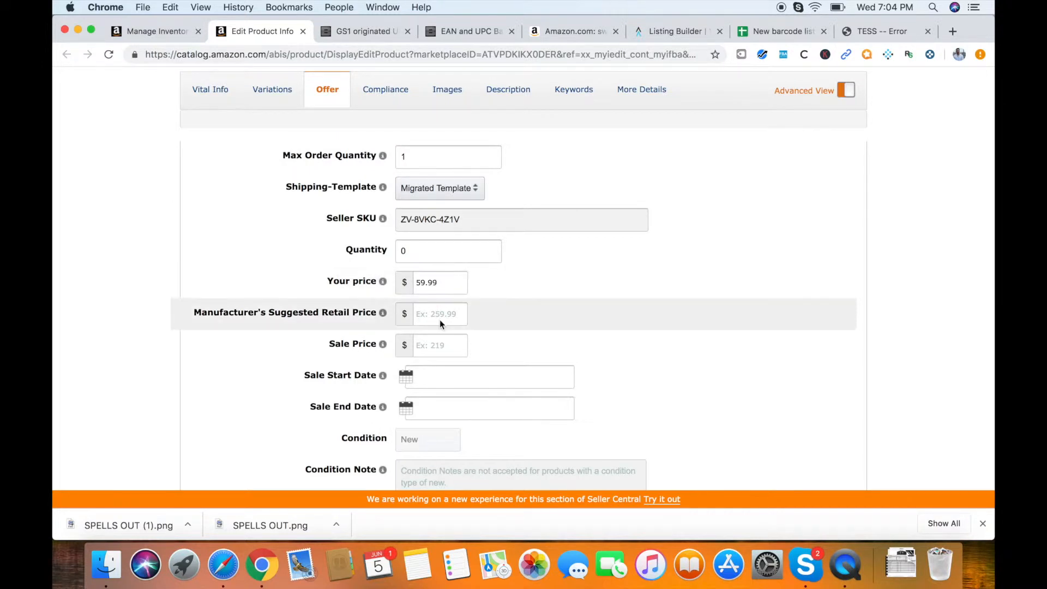
left_click(438, 343)
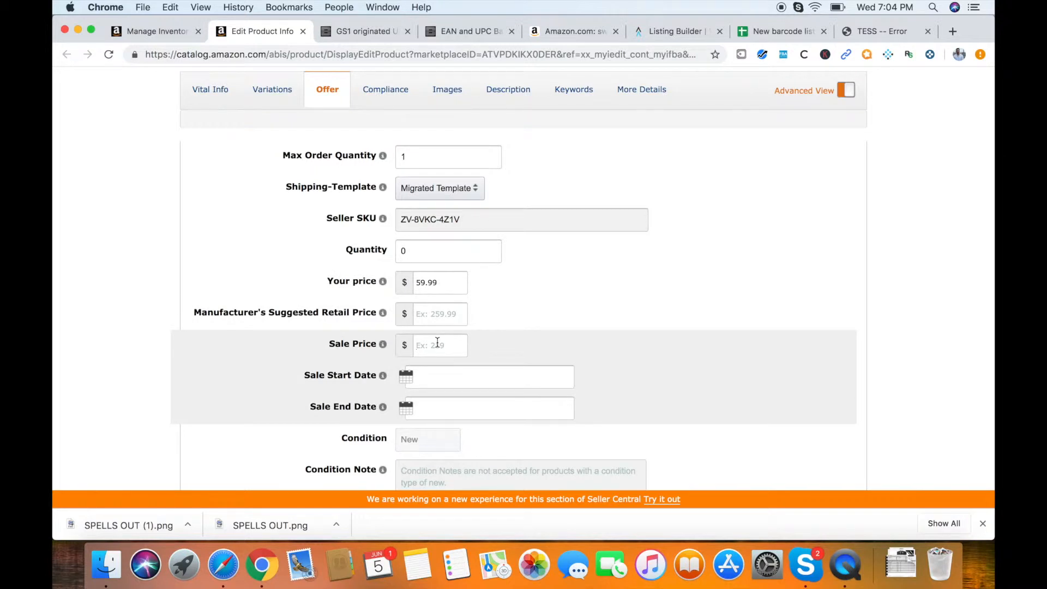
left_click(573, 31)
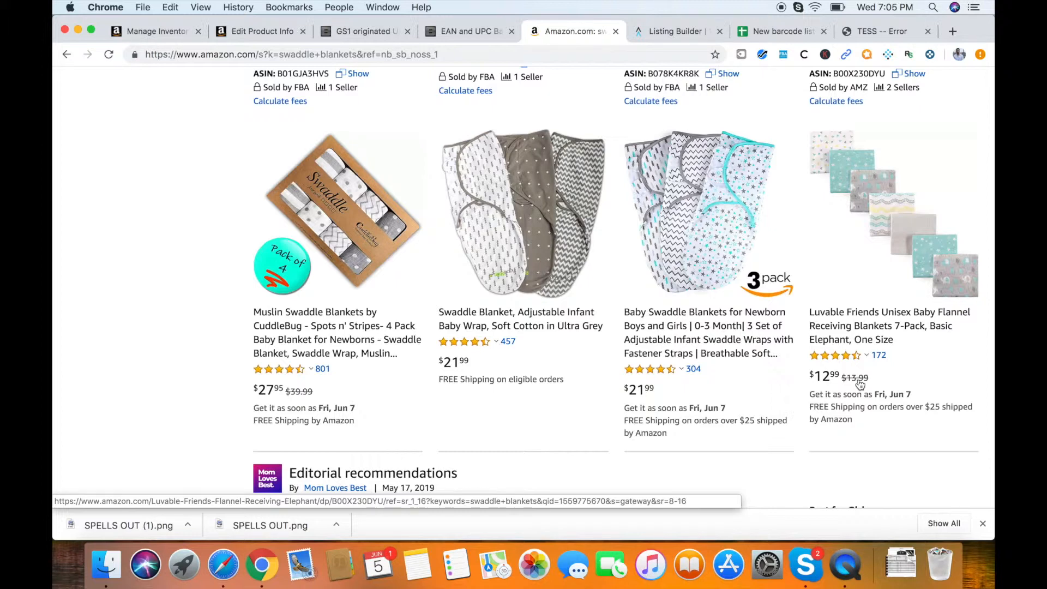
scroll(860, 385, "down", 2)
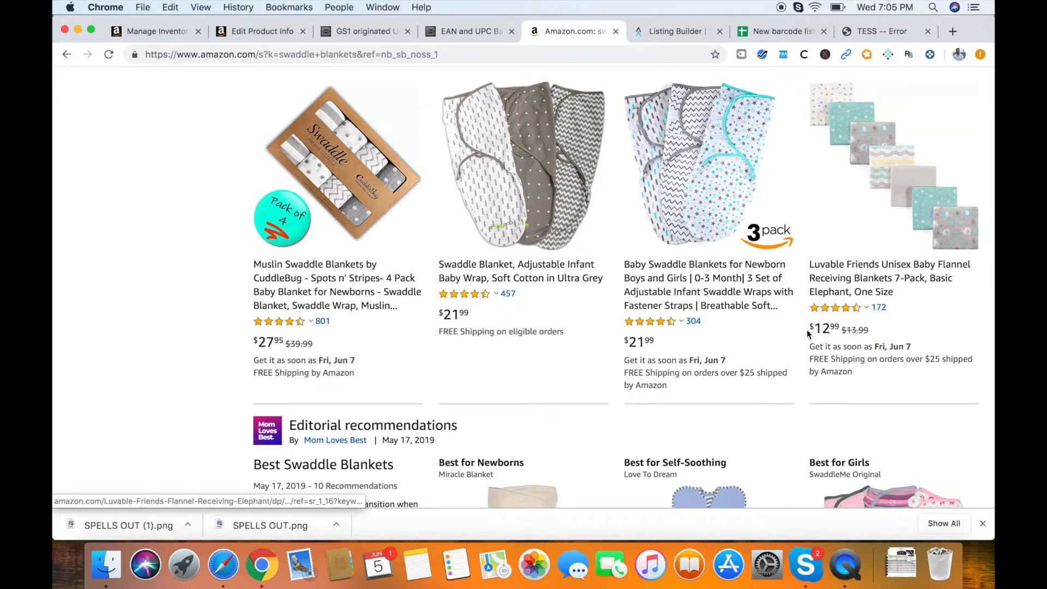
scroll(808, 334, "up", 5)
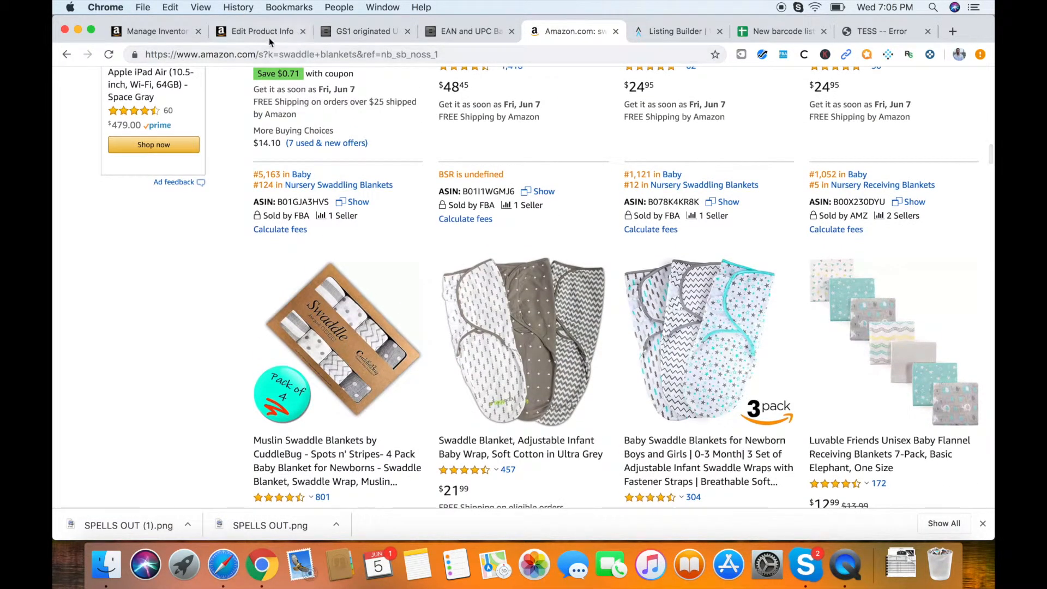
left_click(262, 38)
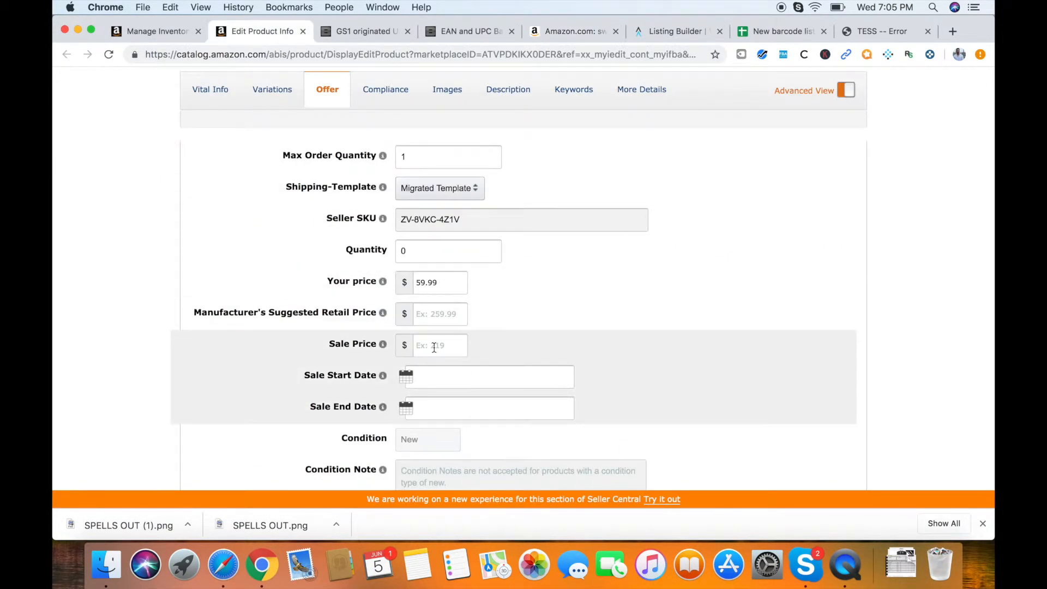
type("24.99")
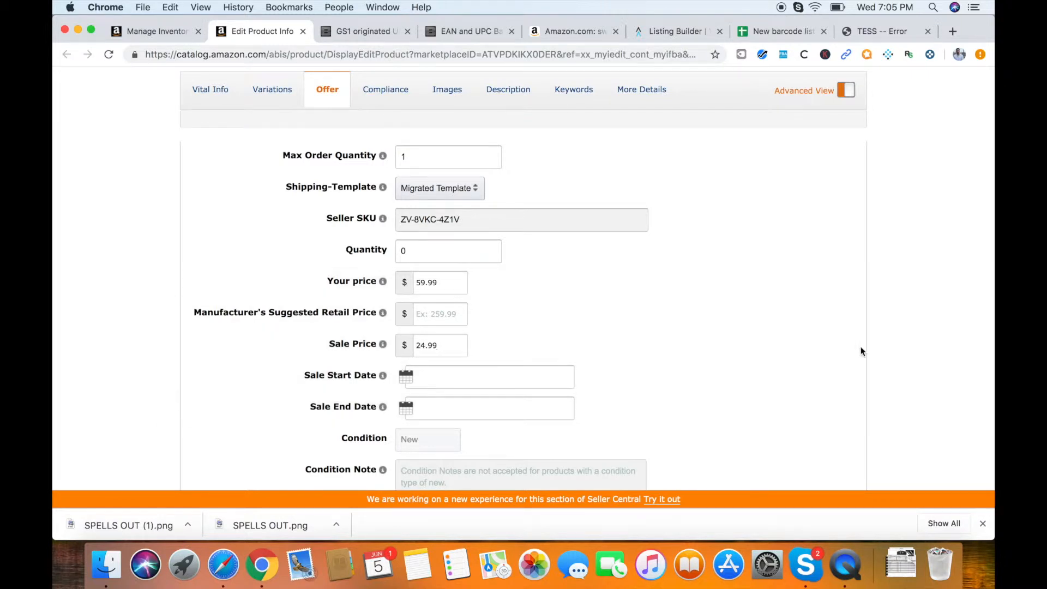
left_click(860, 347)
Set the sale start date to 06/05/2019 and the sale end date to 09/01/2022.
scroll(535, 369, "down", 2)
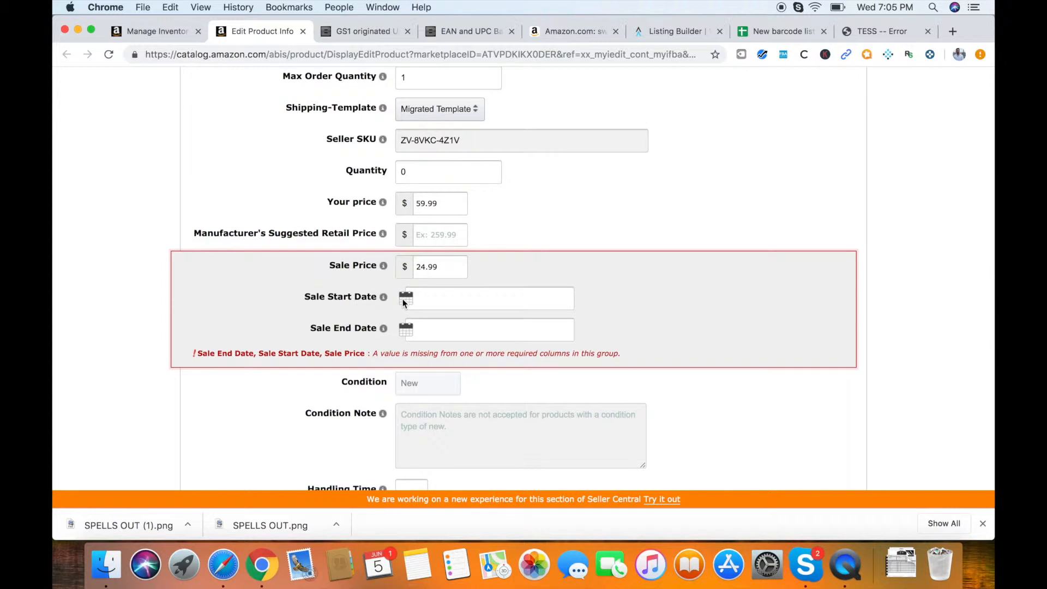
left_click(410, 301)
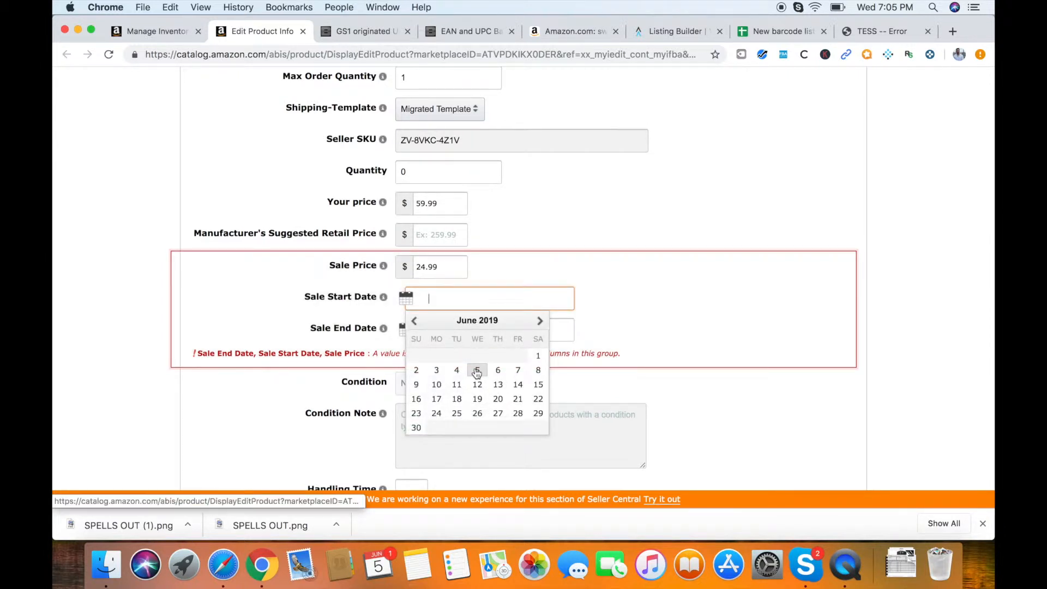
left_click(477, 371)
left_click(432, 330)
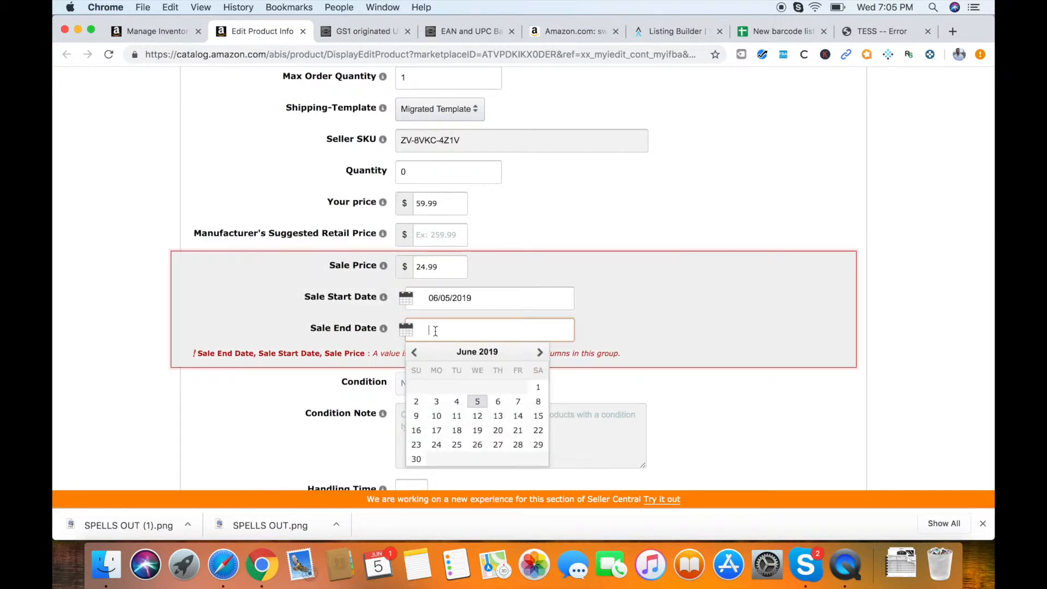
left_click(539, 353)
left_click(539, 353)
left_click(540, 353)
left_click(539, 353)
left_click(539, 353)
left_click(540, 353)
left_click(539, 353)
left_click(539, 353)
left_click(540, 353)
left_click(539, 353)
left_click(540, 353)
left_click(540, 352)
left_click(540, 353)
left_click(540, 353)
left_click(540, 353)
left_click(540, 353)
left_click(540, 354)
left_click(498, 388)
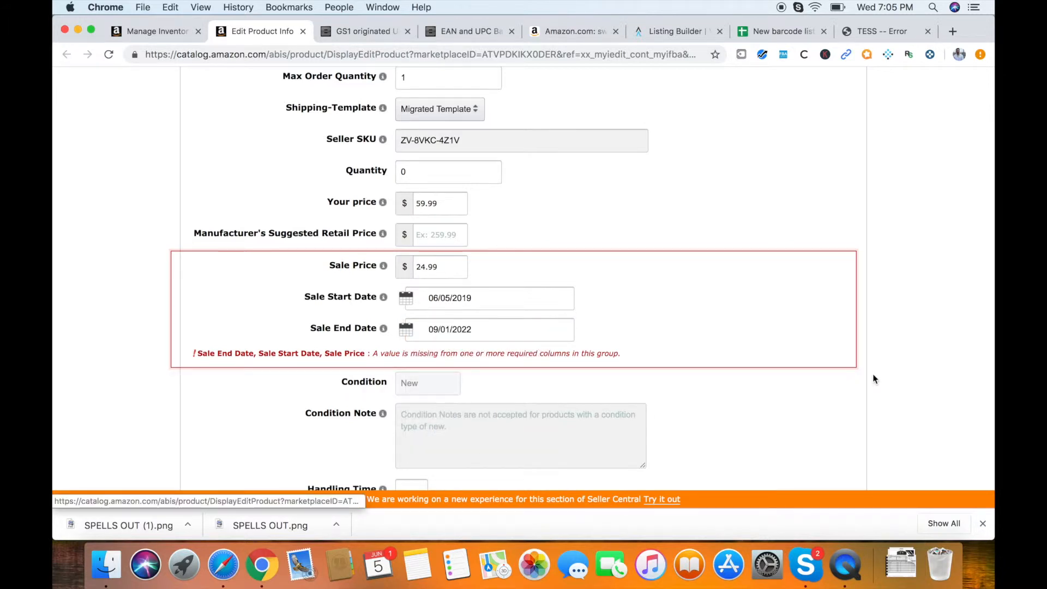
Enable gift messages and gift wrap for the offer, leaving the handling time empty.
scroll(719, 386, "down", 5)
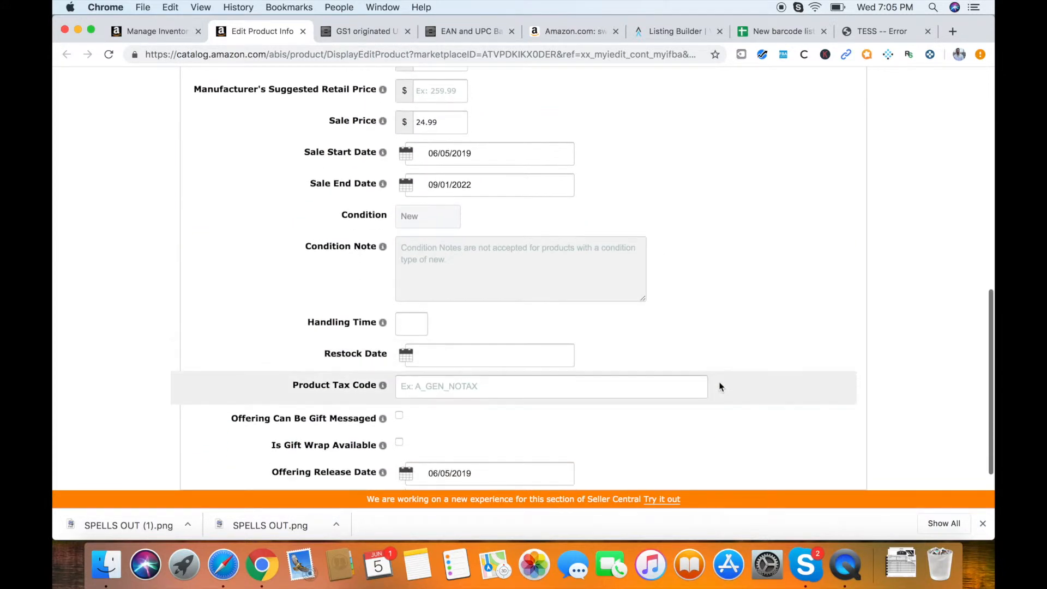
scroll(656, 364, "down", 1)
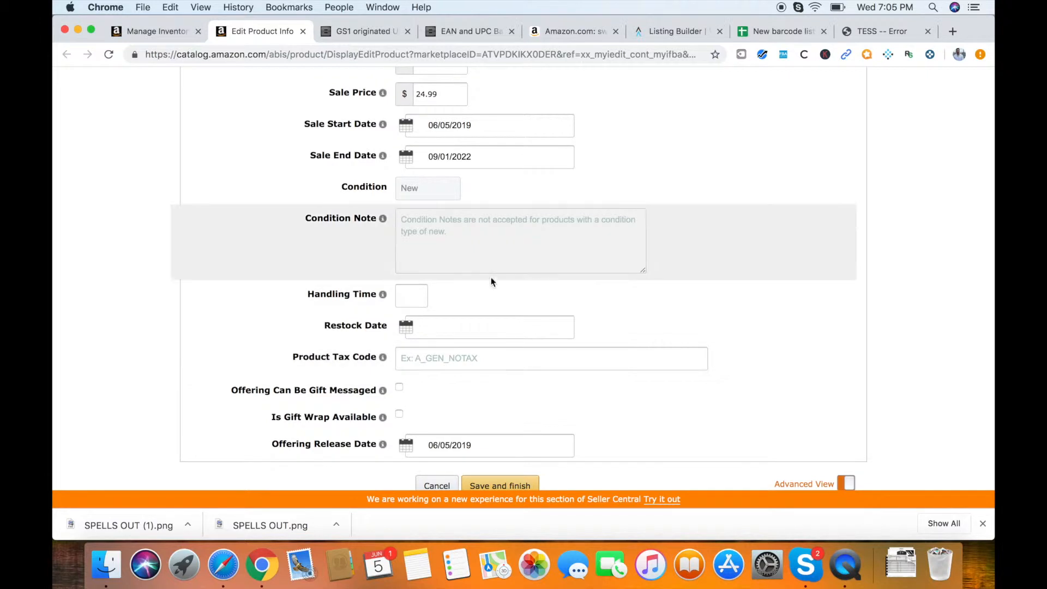
left_click(410, 300)
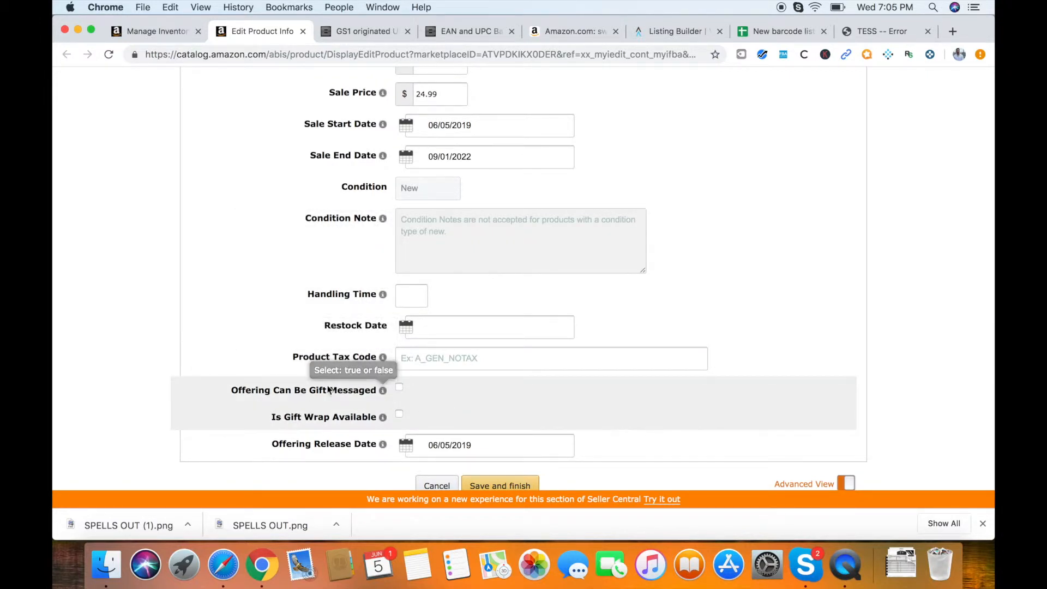
left_click(398, 388)
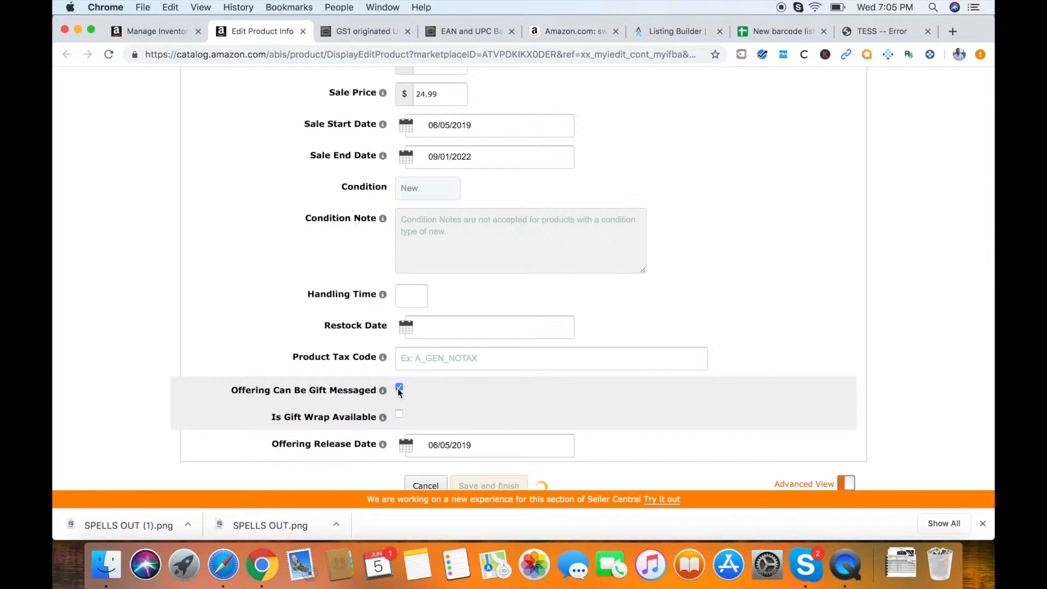
scroll(388, 407, "down", 2)
left_click(400, 373)
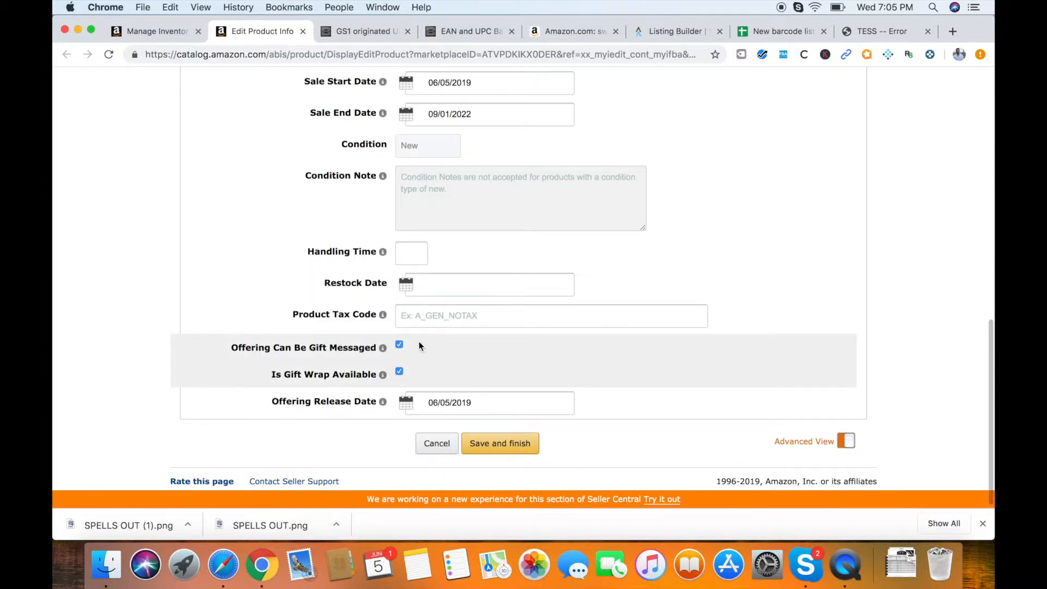
Review the listing's offer details, and look through the weight, volume and battery fields in its Compliance section.
scroll(423, 345, "up", 1)
scroll(288, 238, "up", 9)
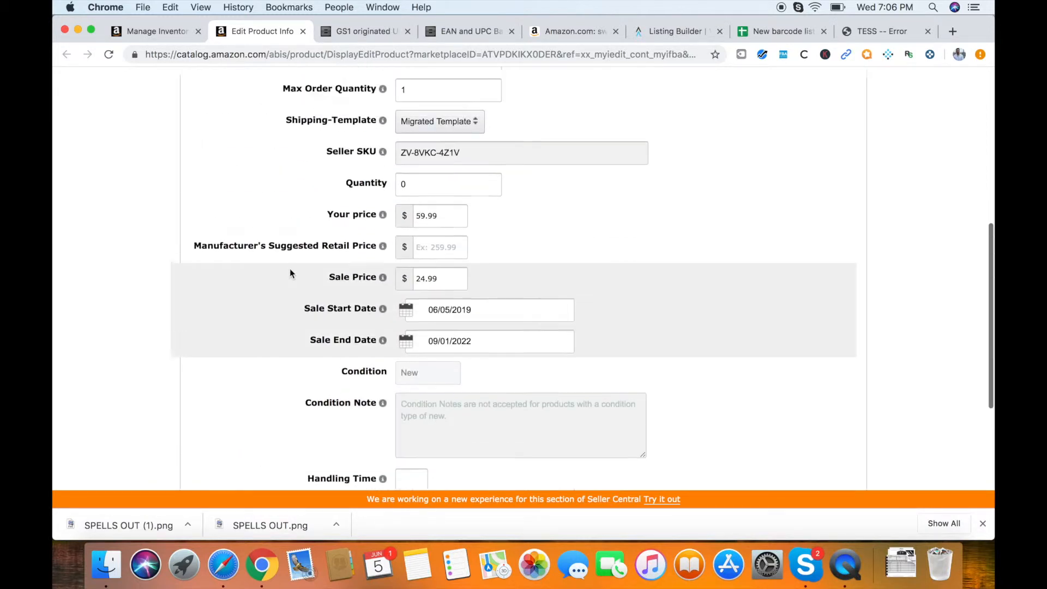
scroll(291, 298, "down", 9)
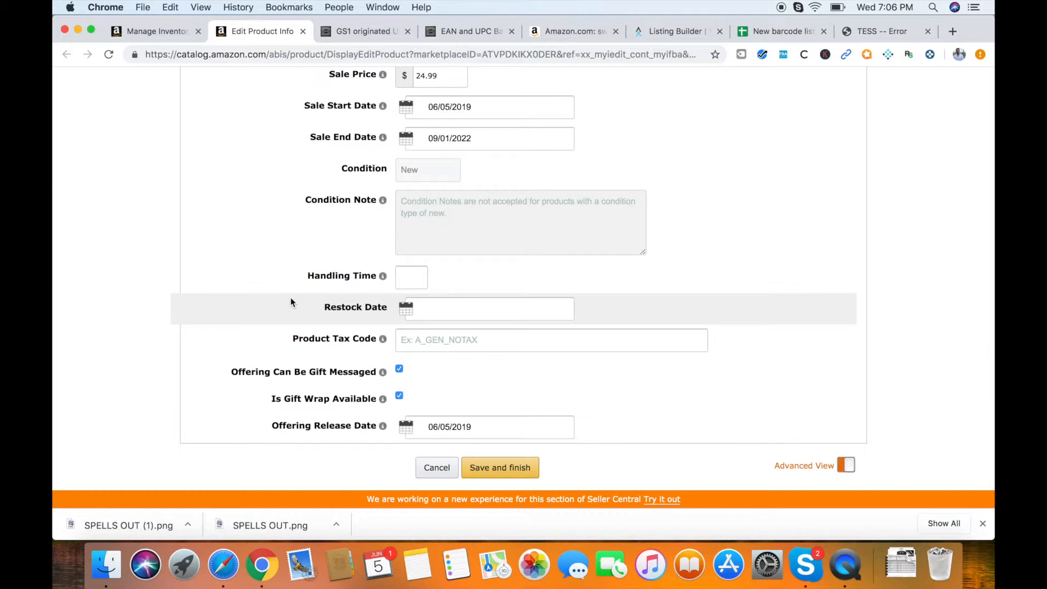
scroll(291, 302, "down", 1)
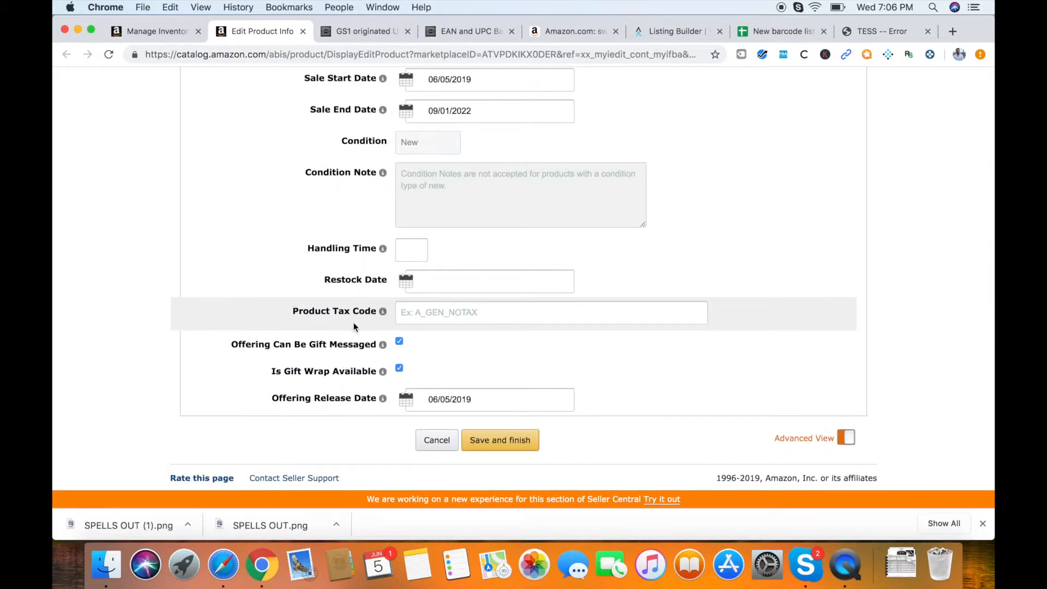
scroll(378, 340, "up", 11)
scroll(380, 344, "up", 4)
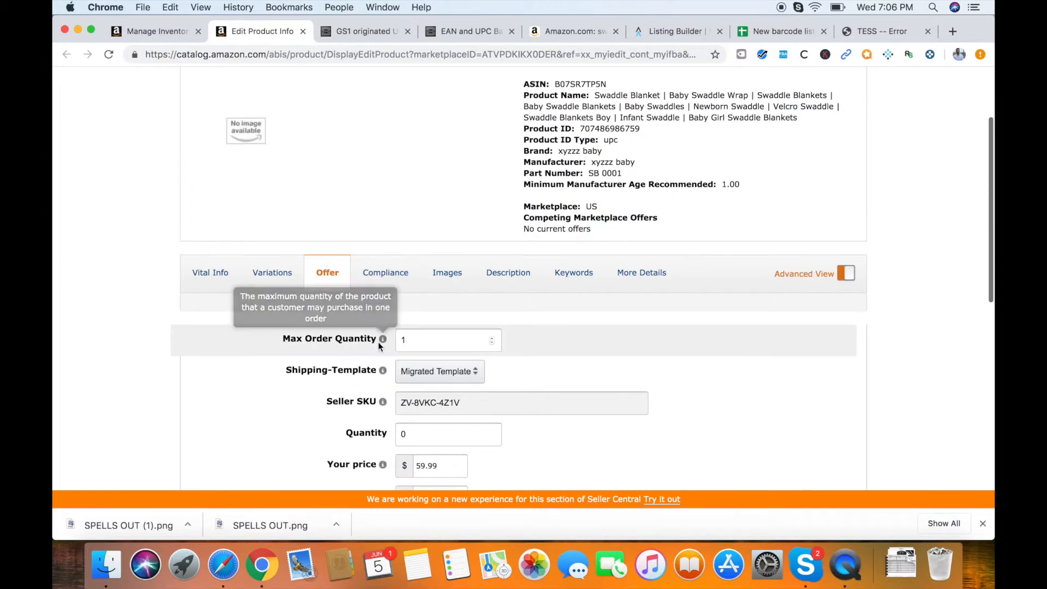
left_click(385, 272)
scroll(448, 349, "down", 4)
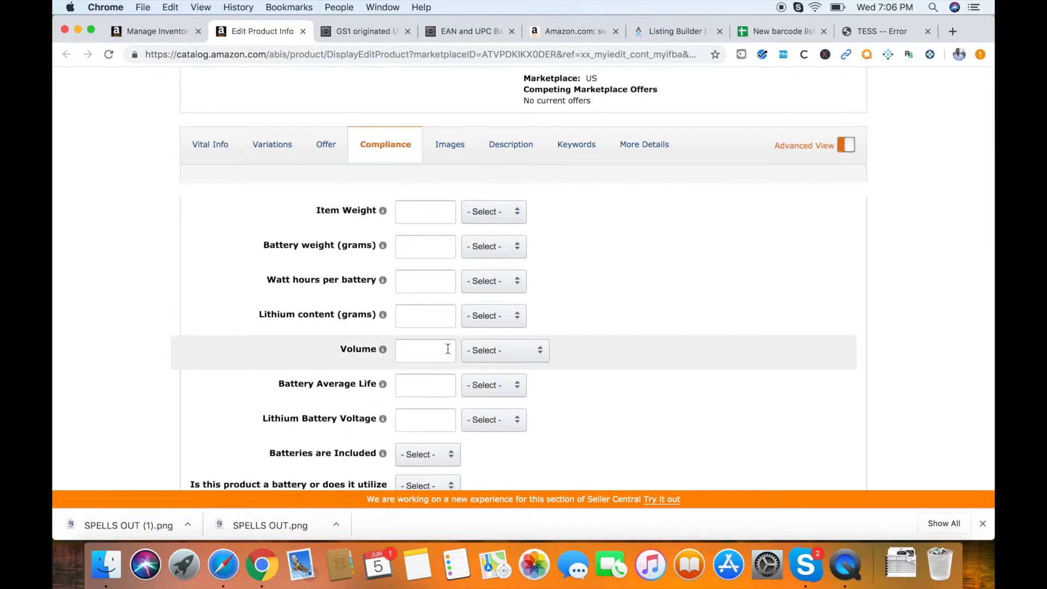
scroll(448, 348, "down", 1)
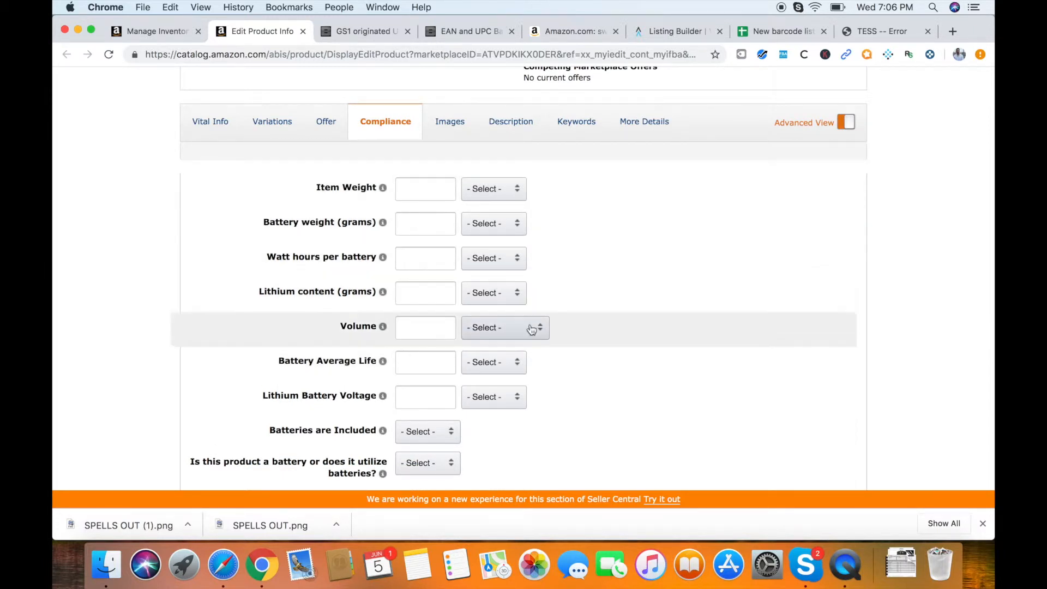
scroll(532, 329, "down", 7)
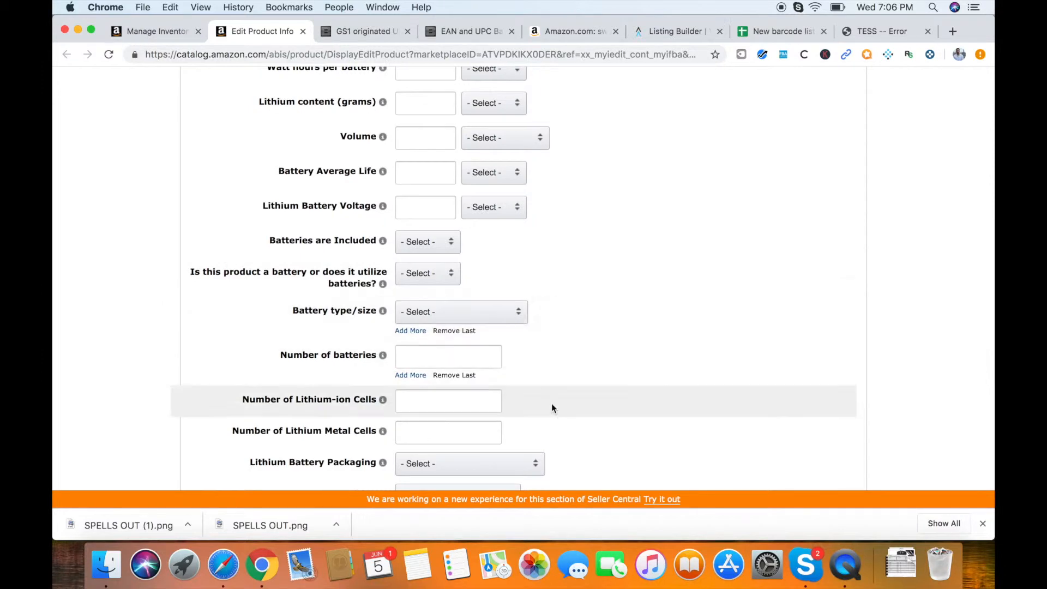
Look through the remaining battery, dangerous goods and California Proposition 65 compliance fields, and read the listing's product image requirements.
scroll(551, 408, "down", 9)
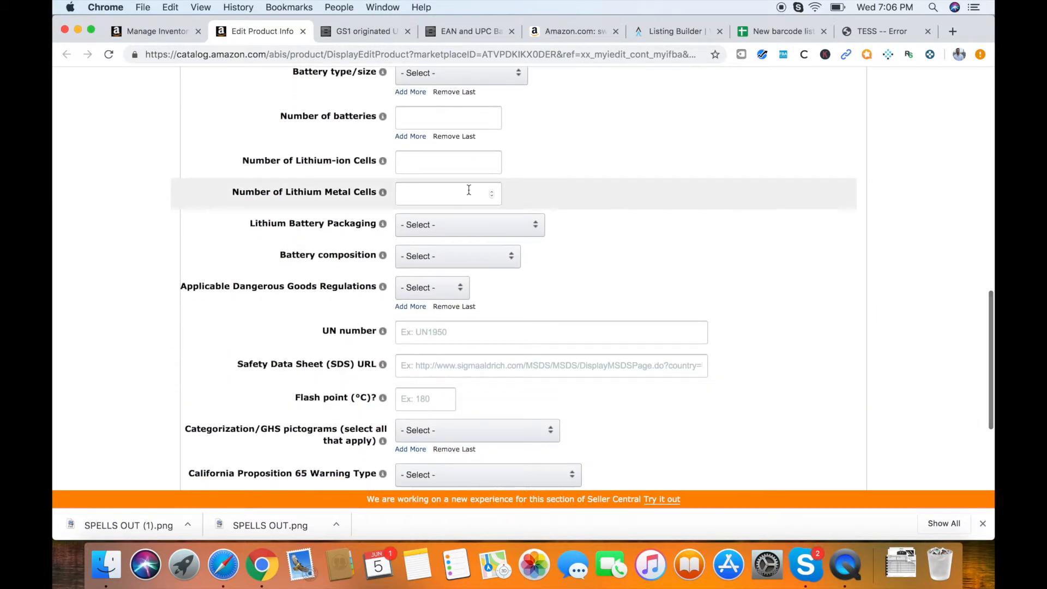
scroll(482, 149, "up", 2)
scroll(480, 374, "down", 5)
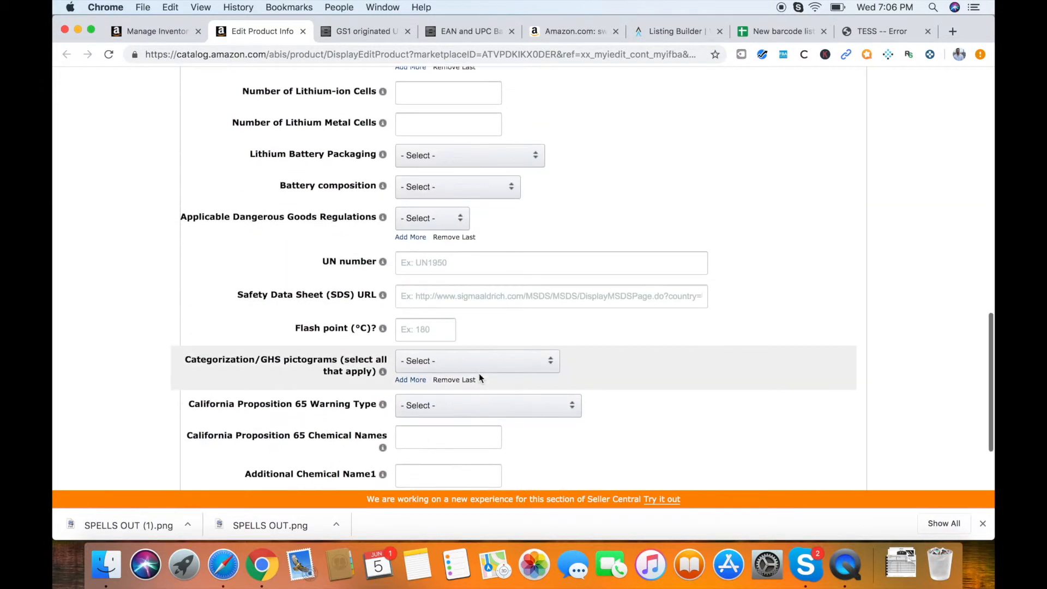
scroll(479, 373, "down", 7)
scroll(480, 377, "up", 20)
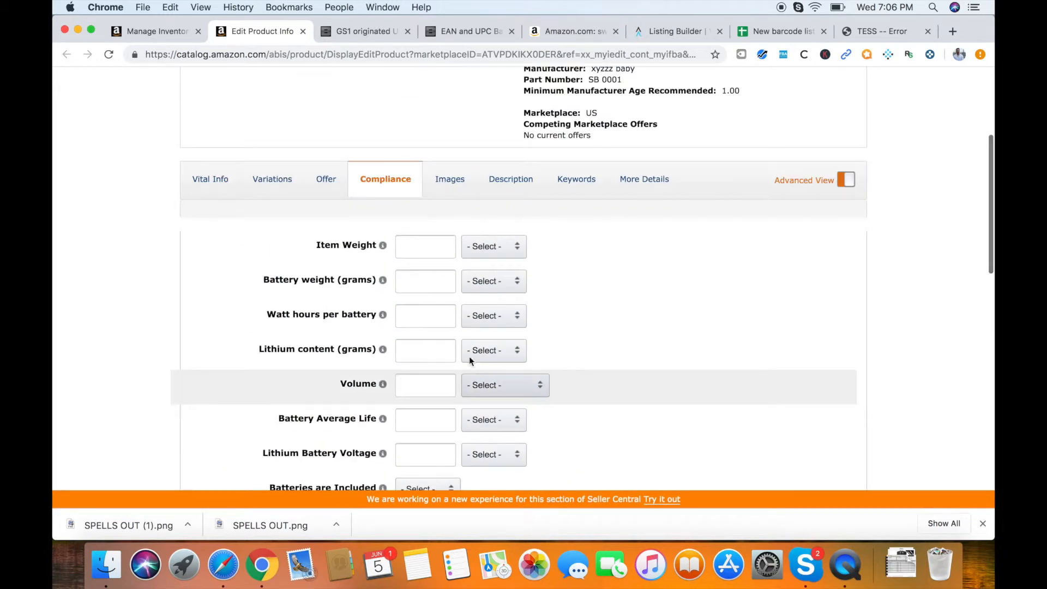
left_click(447, 187)
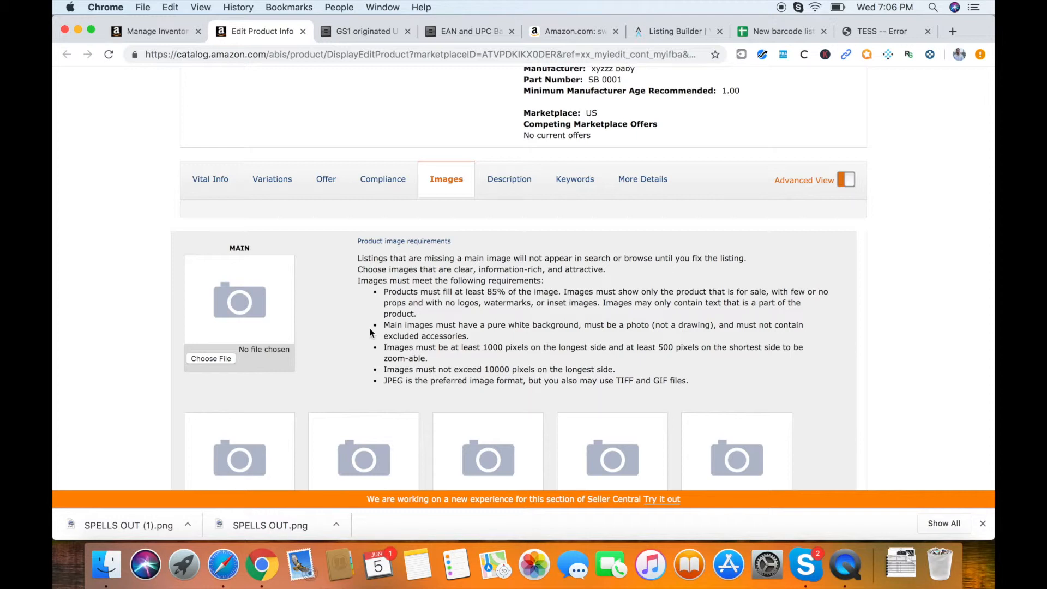
scroll(370, 331, "down", 3)
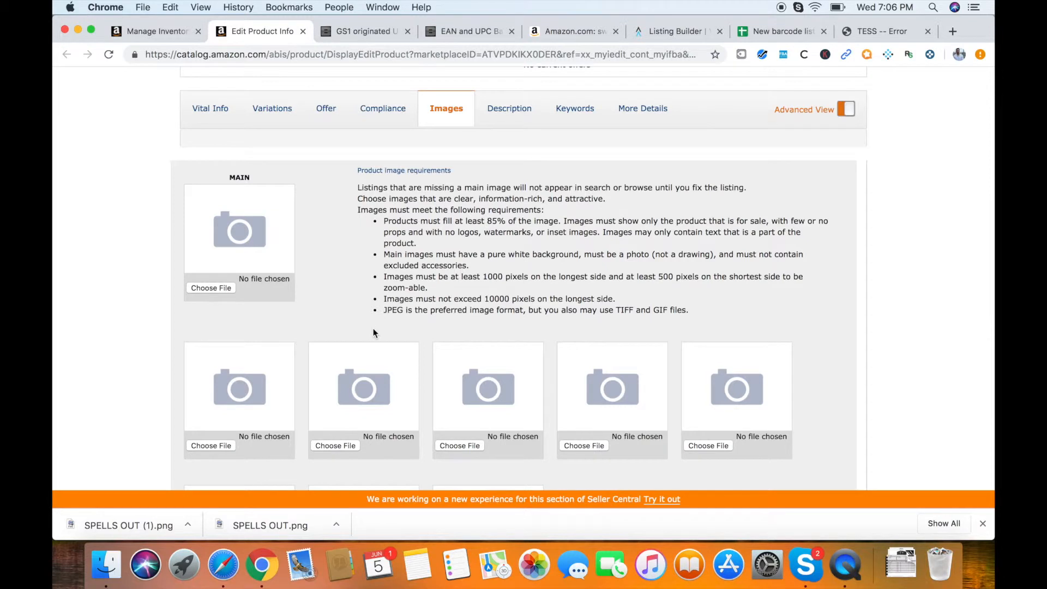
Open the listing's Description section, and copy the Feature #1 text about swaddling made easy from Viral Launch's Listing Builder.
left_click(503, 116)
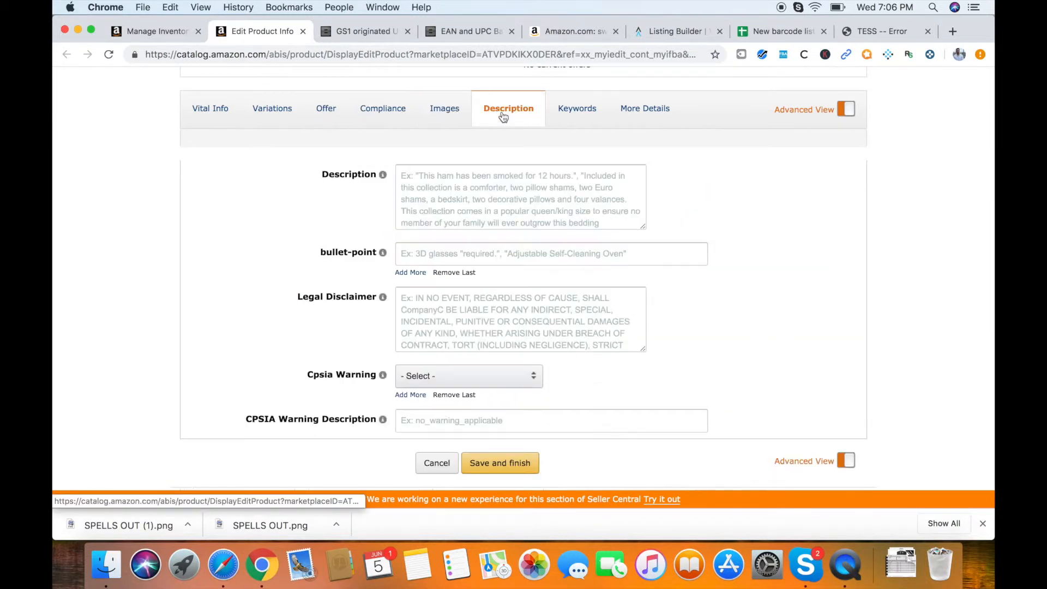
left_click(458, 213)
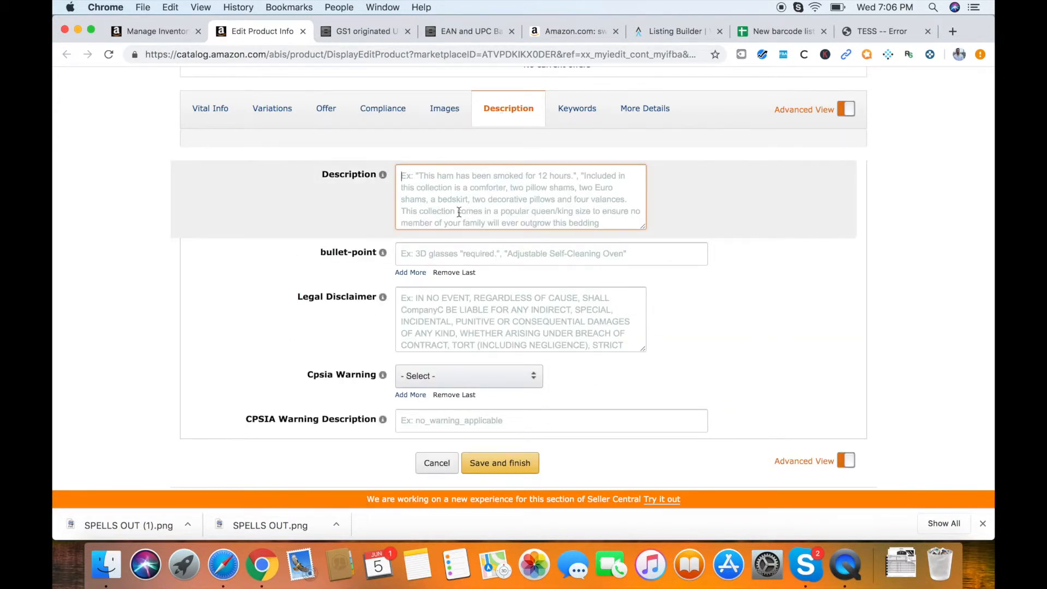
left_click(682, 35)
scroll(545, 354, "down", 1)
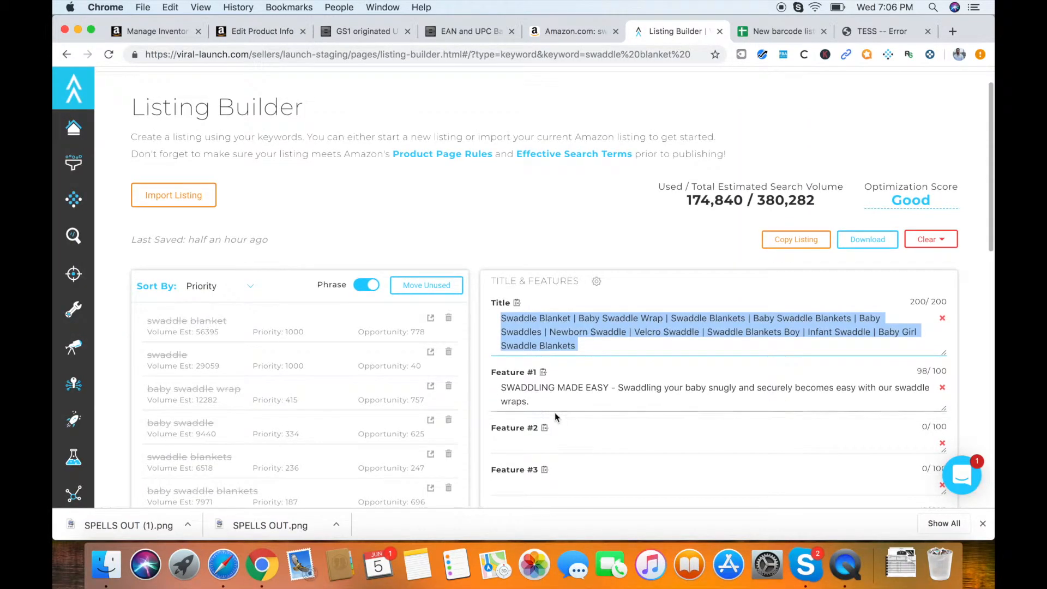
left_click(540, 401)
left_click_drag(539, 401, 485, 380)
key("super+c")
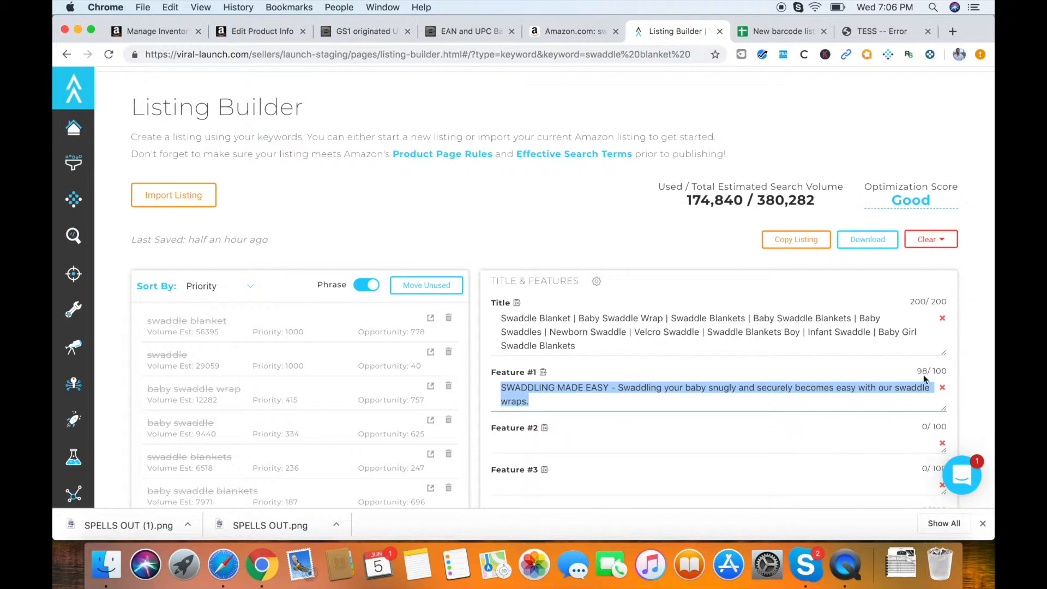
Paste the copied "SWADDLING MADE EASY" feature text as the listing's first bullet point in Amazon Seller Central.
scroll(677, 400, "down", 2)
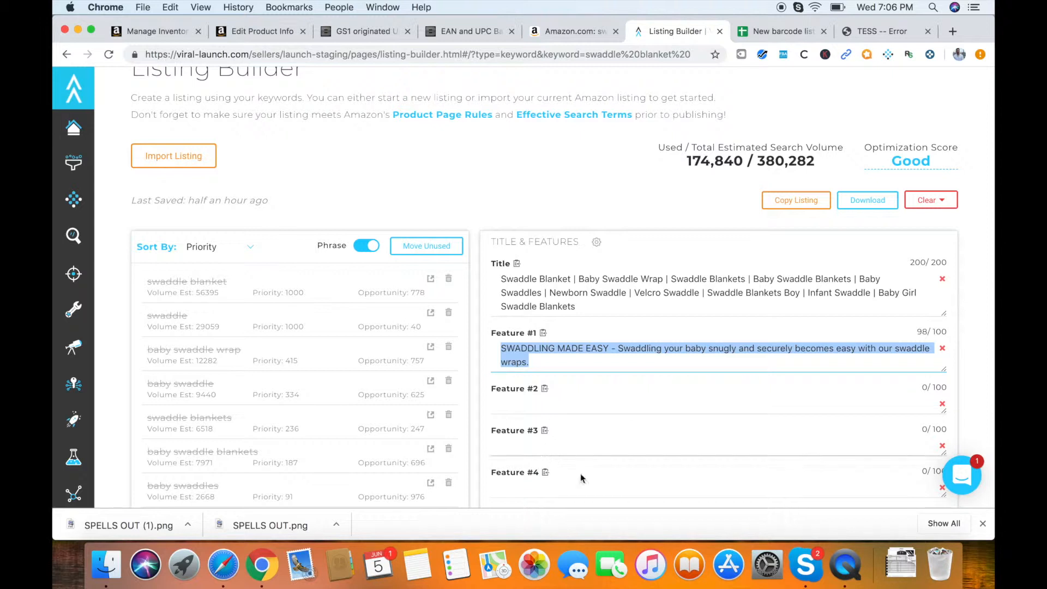
scroll(589, 470, "down", 3)
scroll(607, 392, "down", 1)
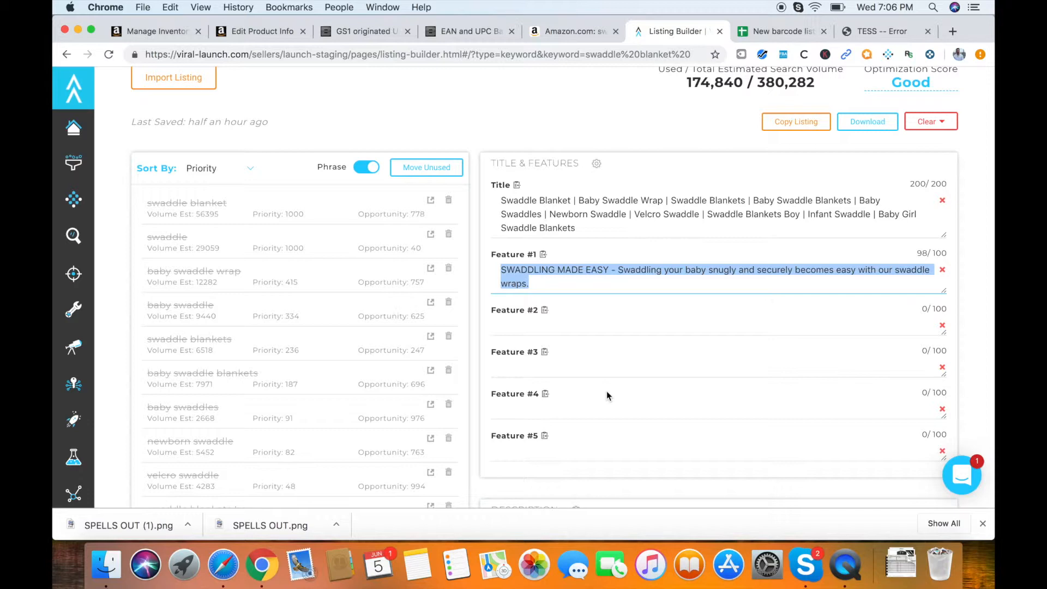
left_click(256, 31)
left_click(431, 255)
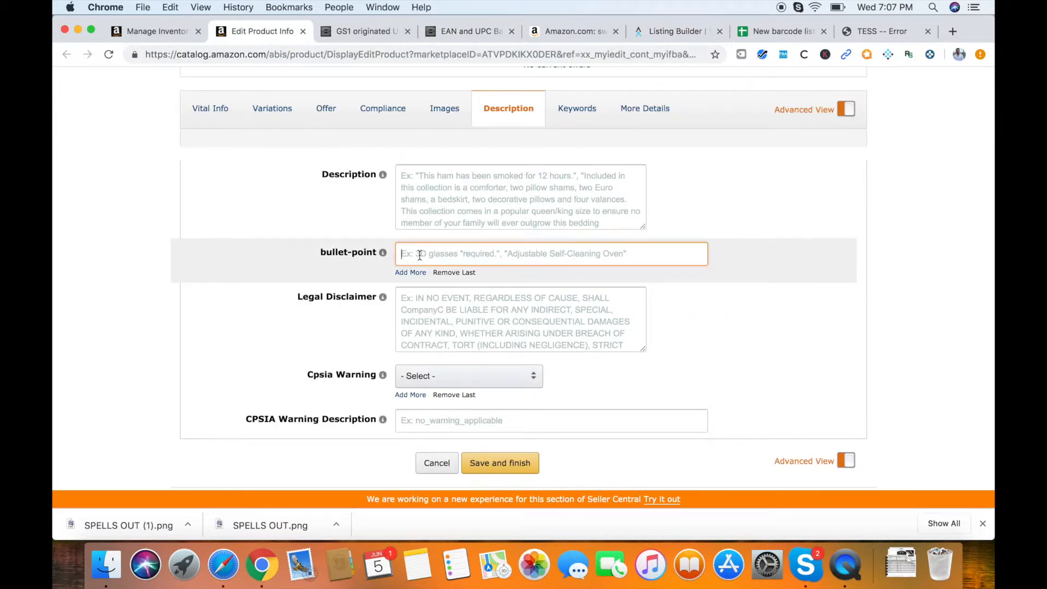
key("super+v")
Add four more empty bullet-point fields to the listing, and look over the legal disclaimer and CPSIA warning fields.
left_click(414, 273)
left_click(415, 298)
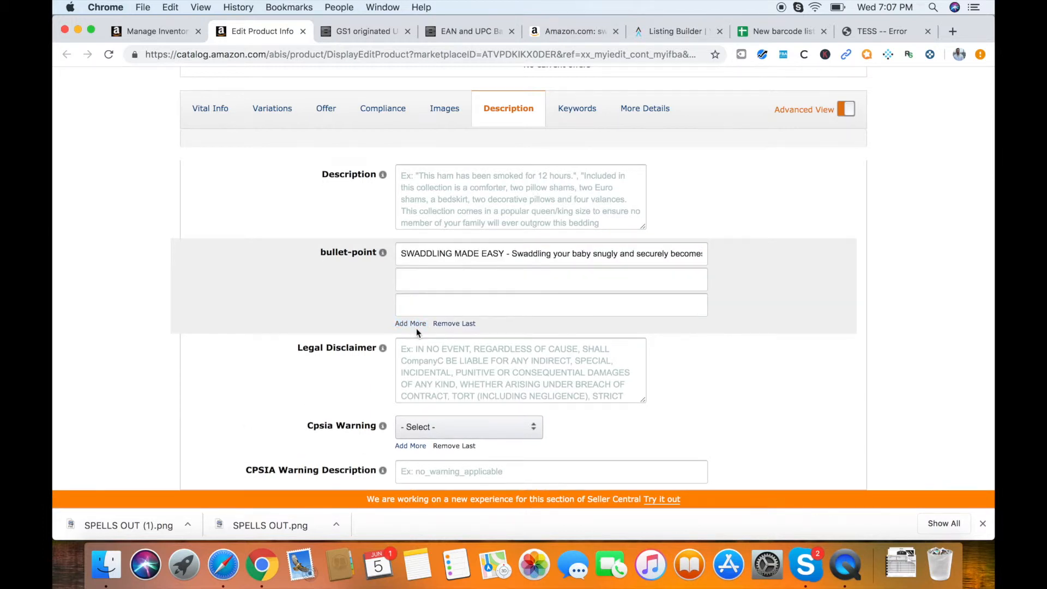
left_click(416, 325)
left_click(415, 350)
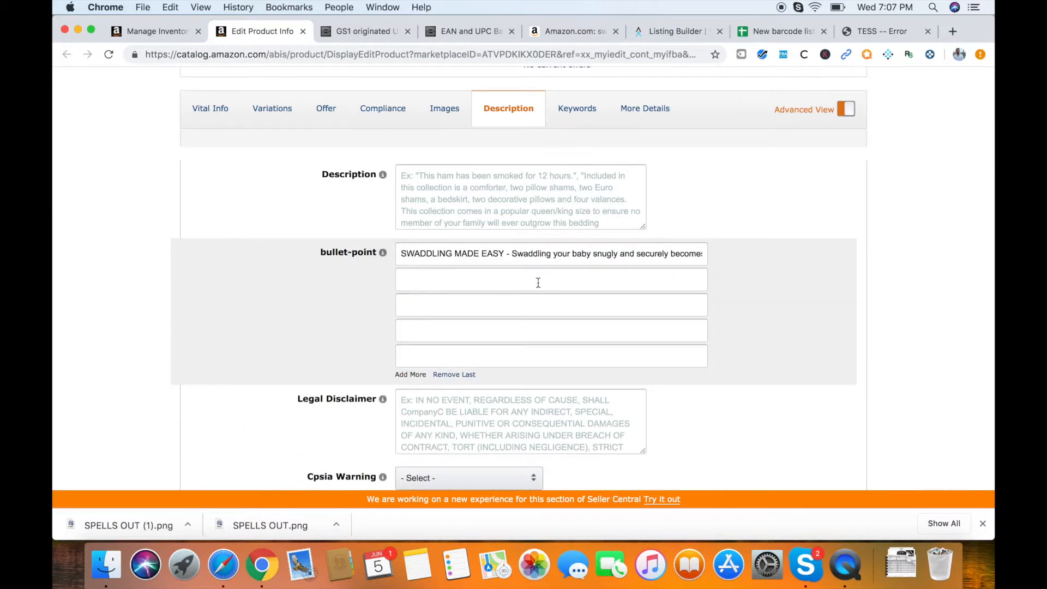
scroll(625, 376, "down", 3)
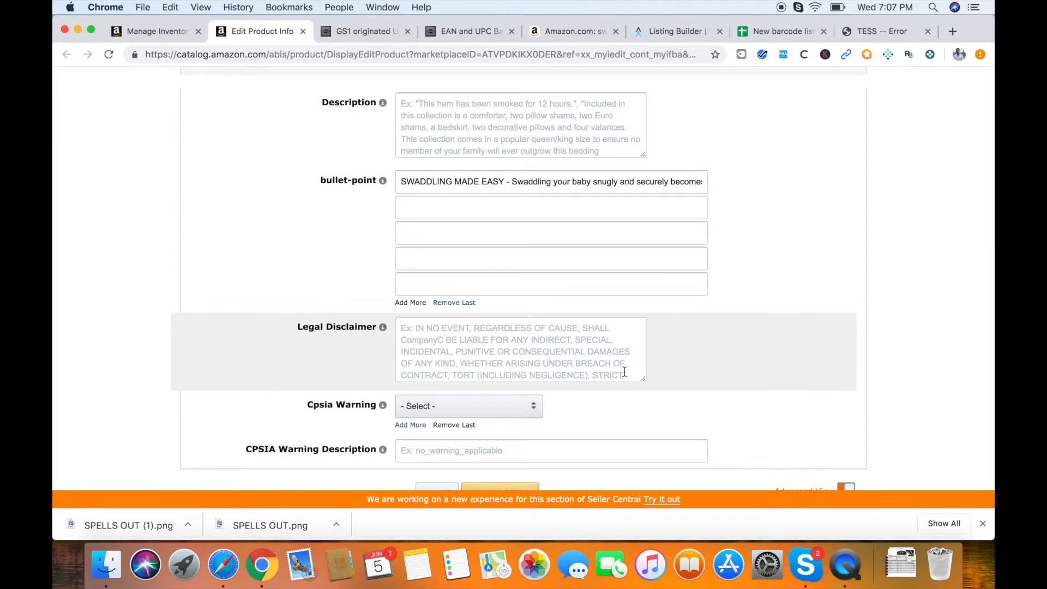
scroll(641, 383, "down", 2)
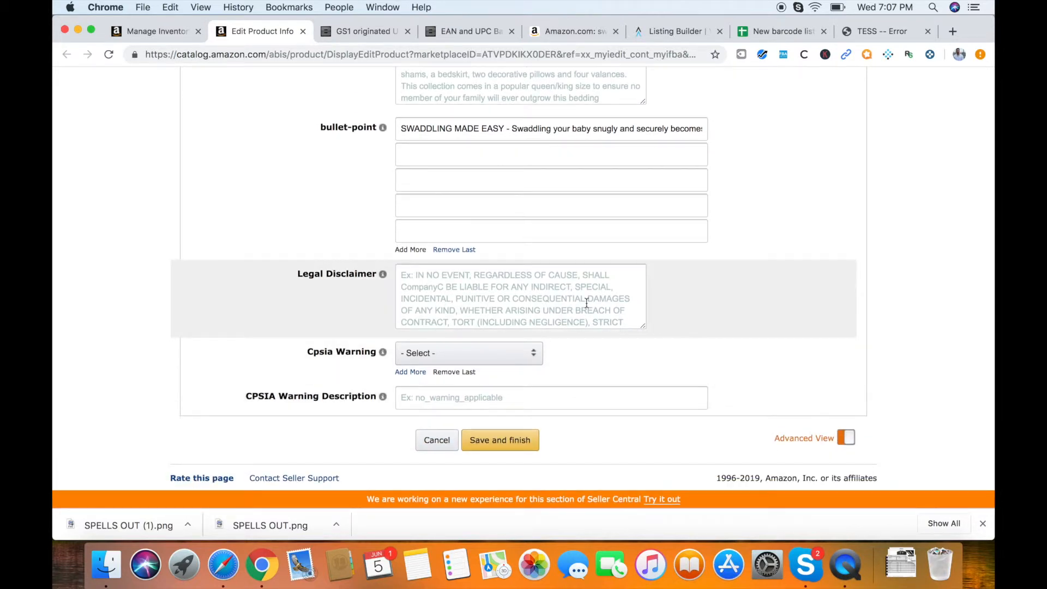
scroll(587, 302, "up", 6)
Check the character limit for the product description in Viral Launch's Listing Builder.
left_click(617, 229)
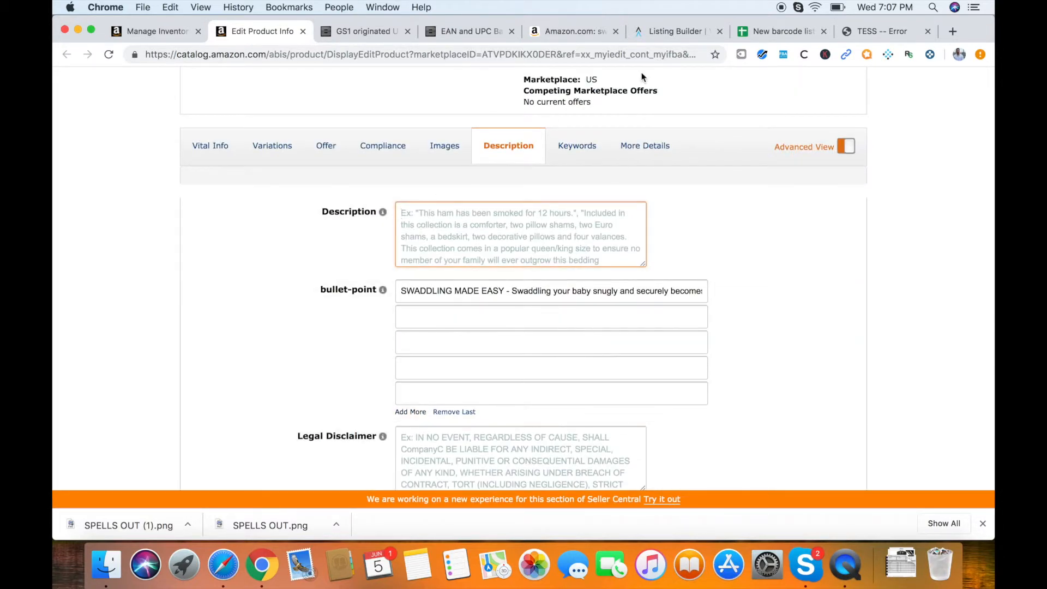
left_click(679, 38)
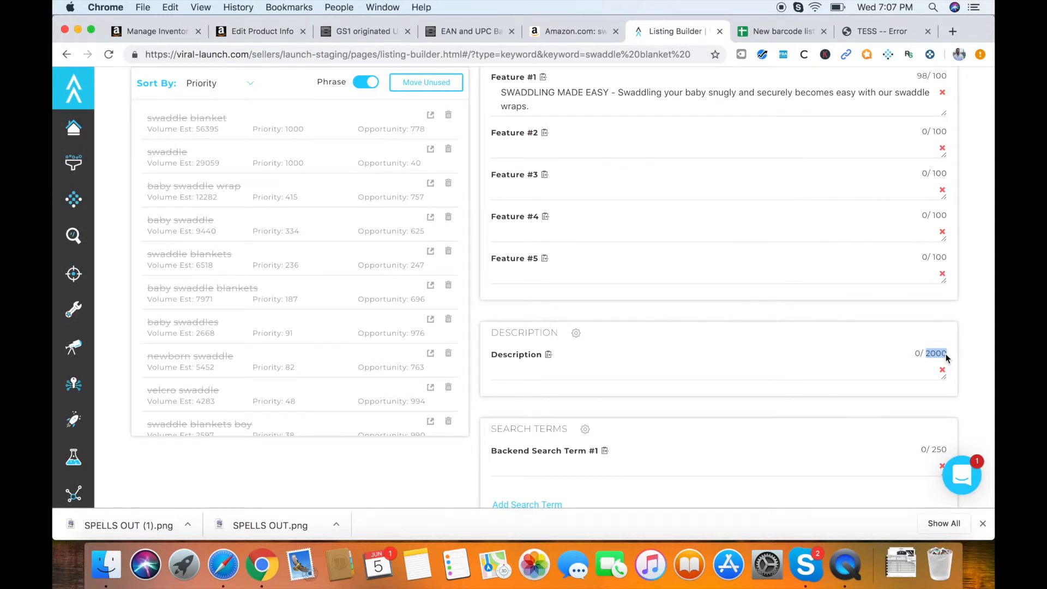
left_click(898, 367)
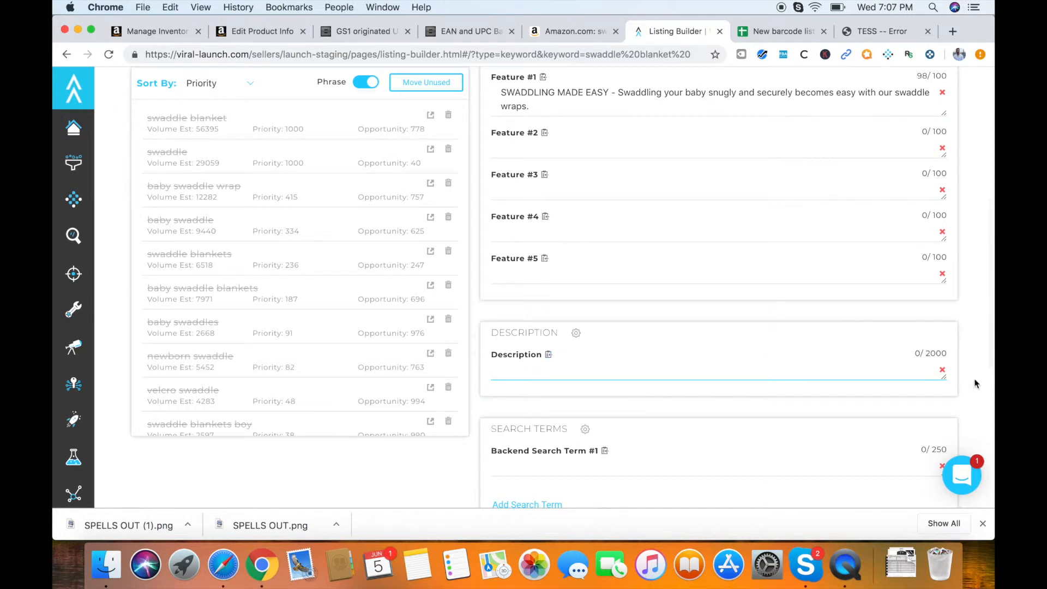
left_click_drag(926, 355, 949, 358)
scroll(576, 361, "up", 1)
scroll(578, 364, "down", 3)
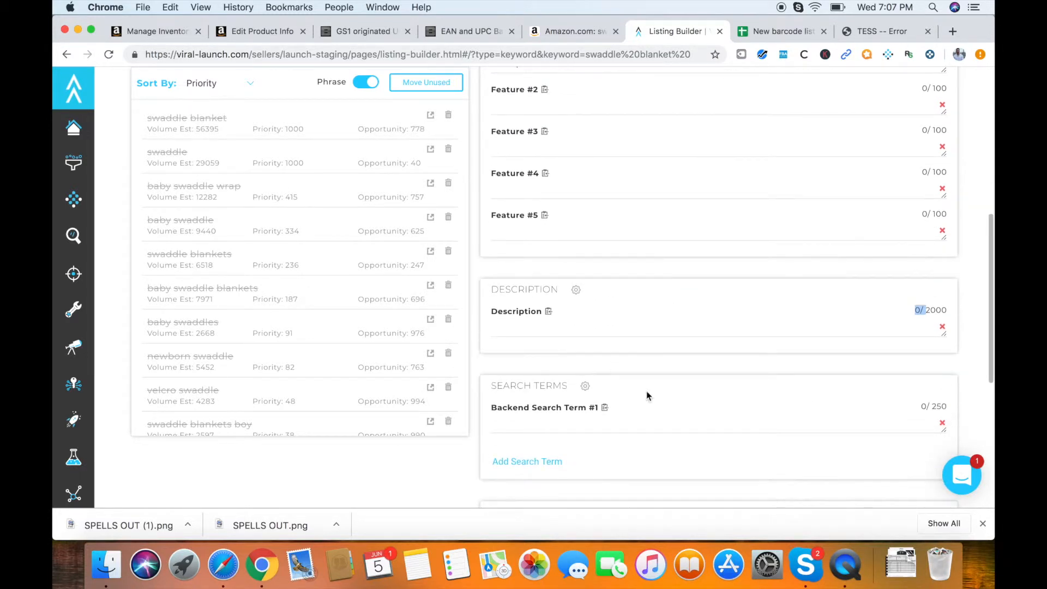
Show the keywords as unique words, and enter "swaddle baby blankets sleep sack newborn" as Backend Search Term #1.
left_click(541, 423)
scroll(709, 395, "down", 2)
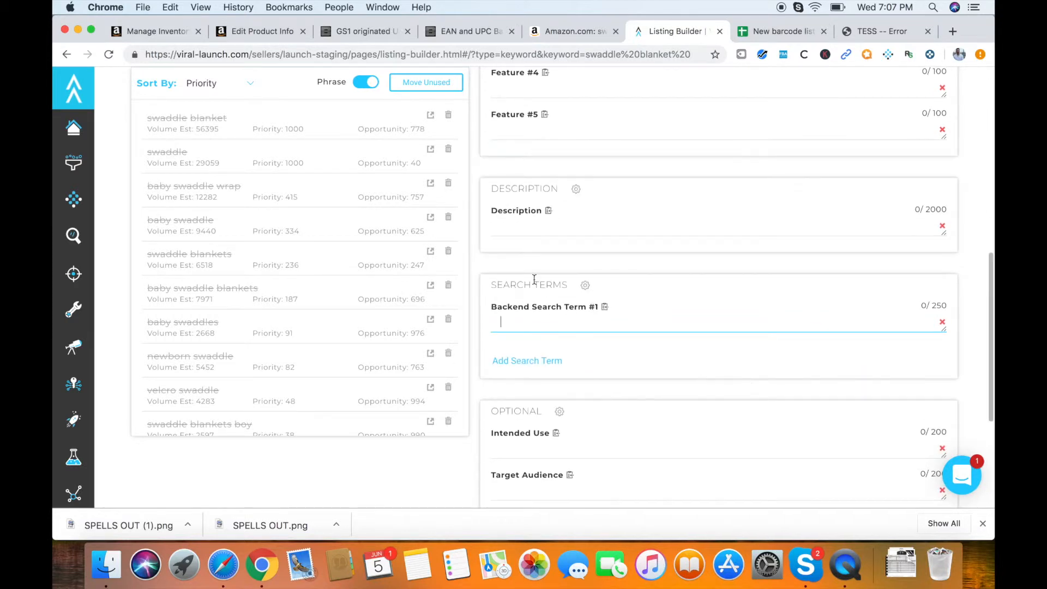
scroll(706, 367, "up", 2)
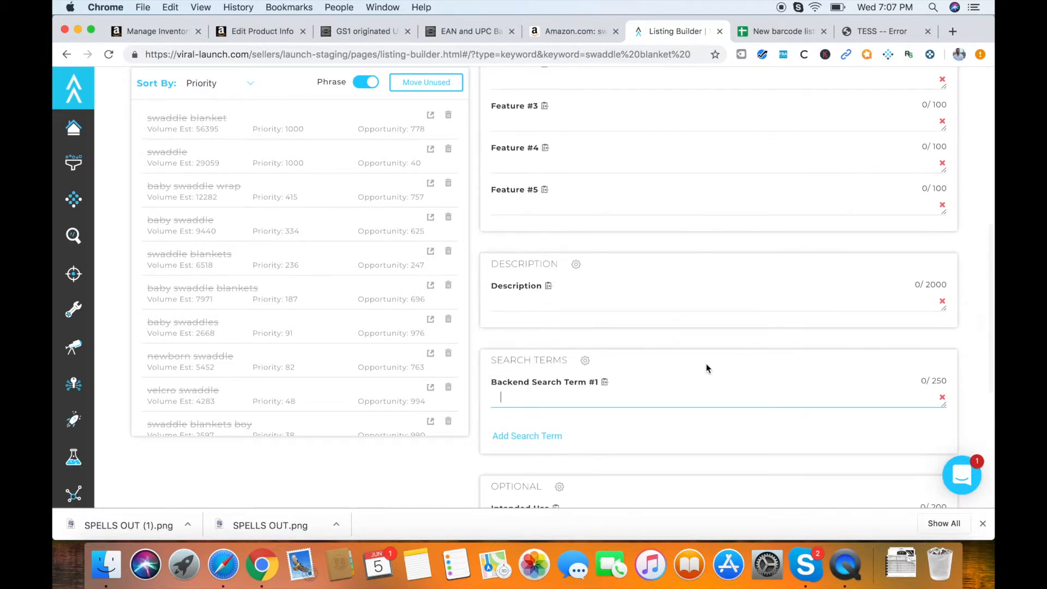
scroll(706, 368, "up", 2)
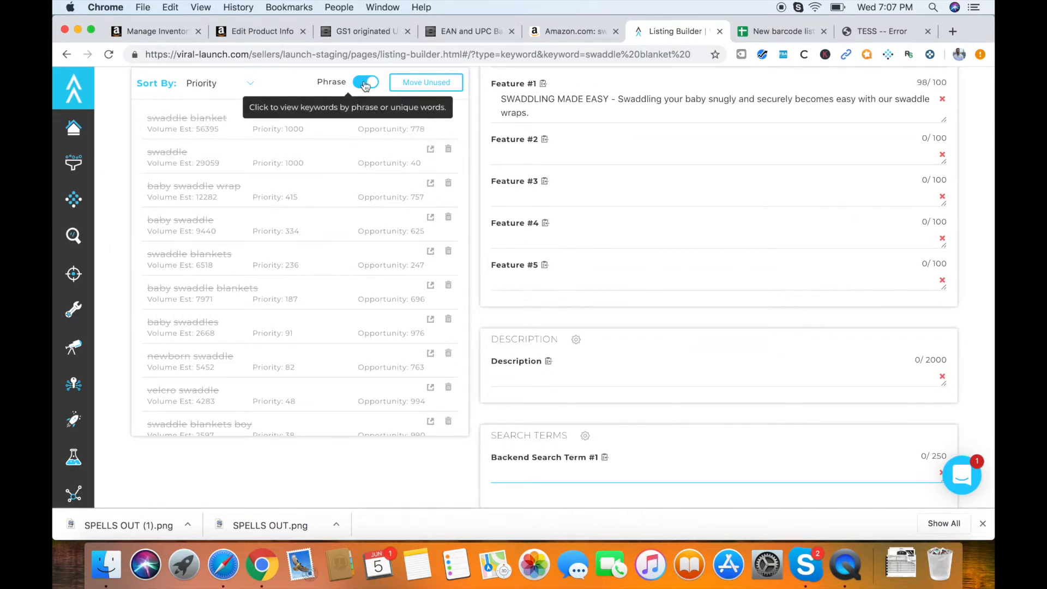
left_click(366, 82)
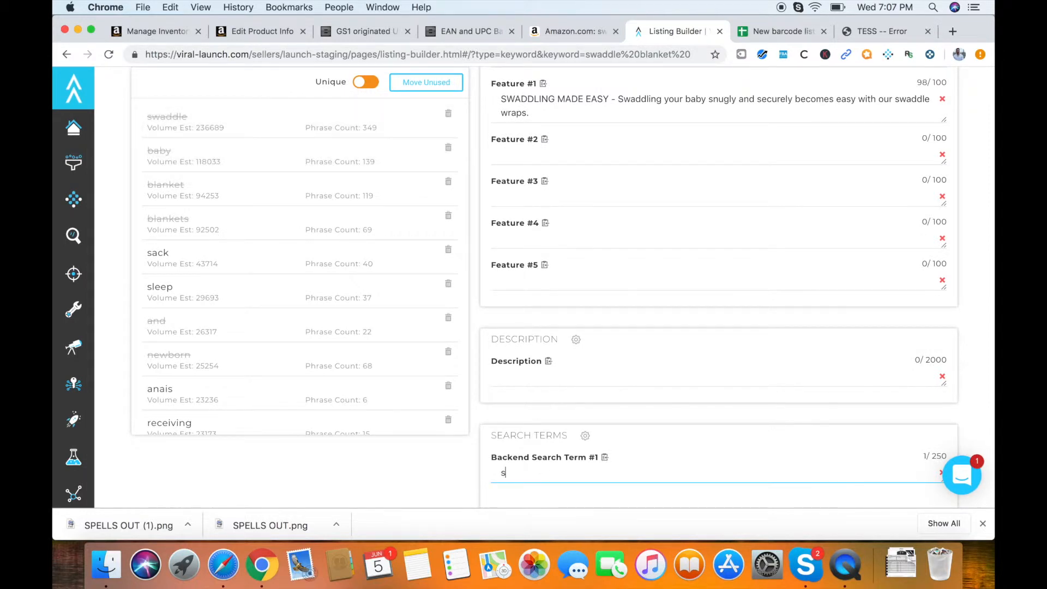
type("bab")
key("BackSpace")
type("nkets")
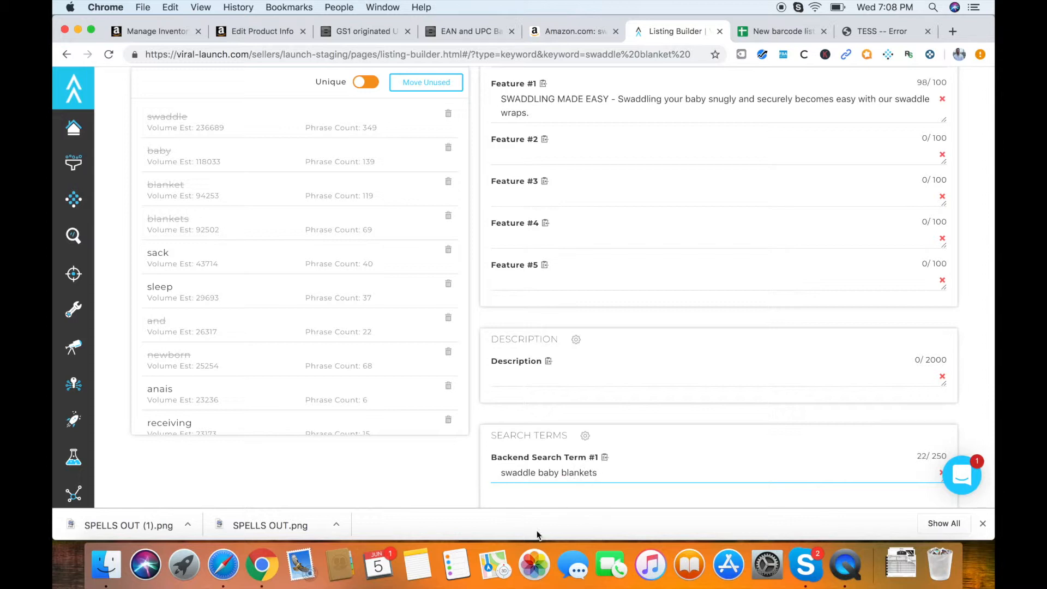
type(" sleep sack newborn")
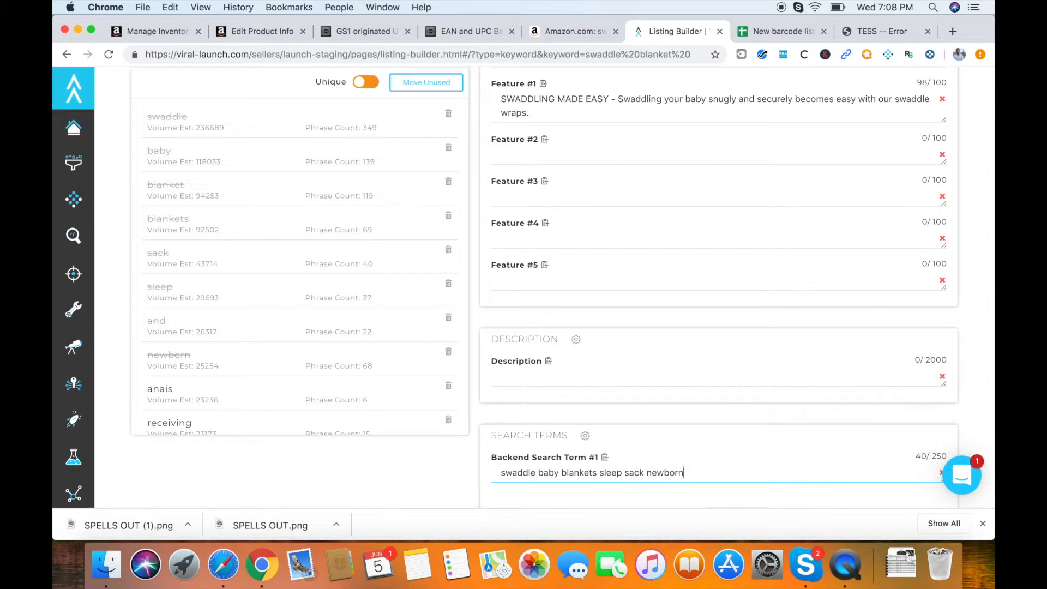
Extend Backend Search Term #1 with the keywords "receiving boy" from the unique word list, correcting the spelling of "receiving".
scroll(251, 369, "down", 2)
type("born recieving")
scroll(299, 411, "down", 1)
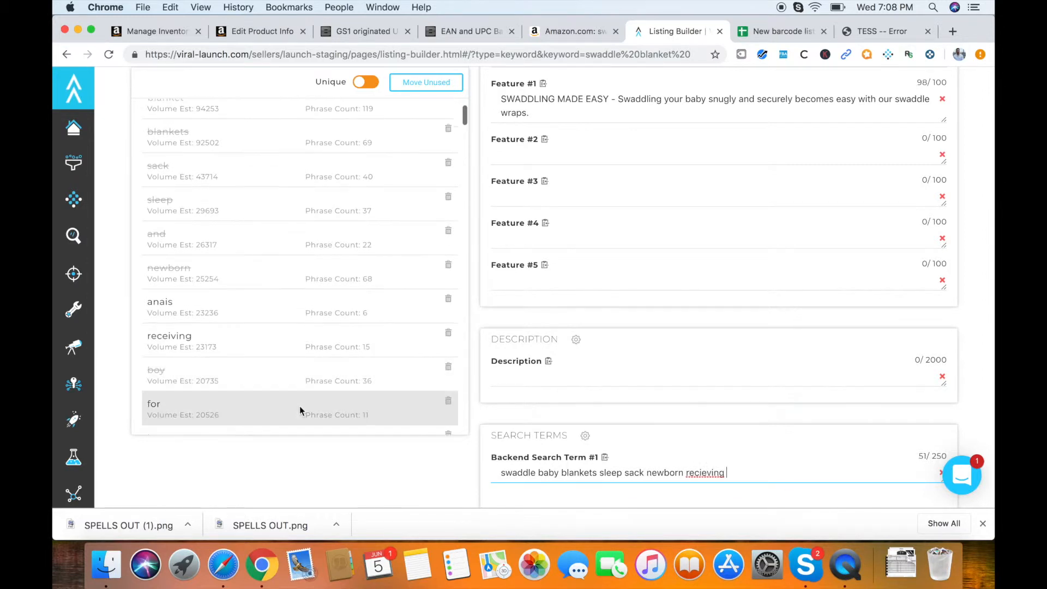
type("boy")
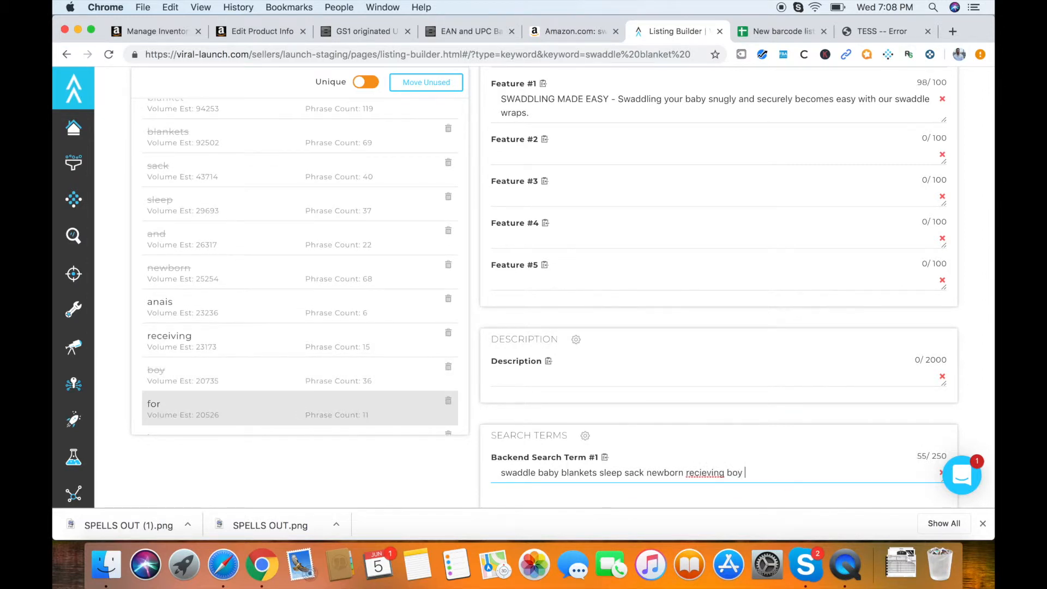
right_click(704, 474)
left_click(731, 297)
scroll(787, 456, "down", 2)
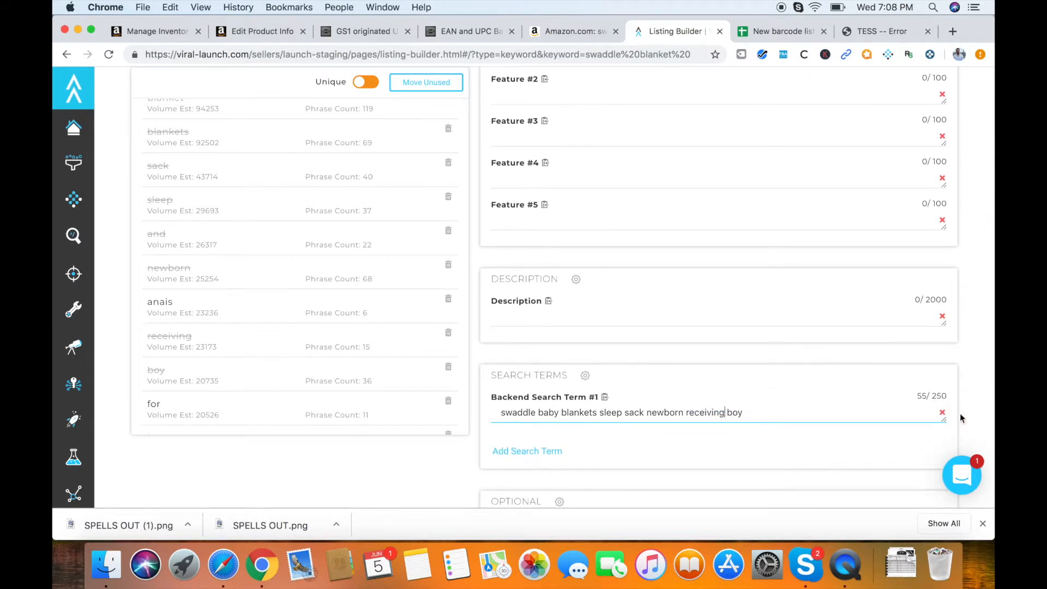
left_click(760, 403)
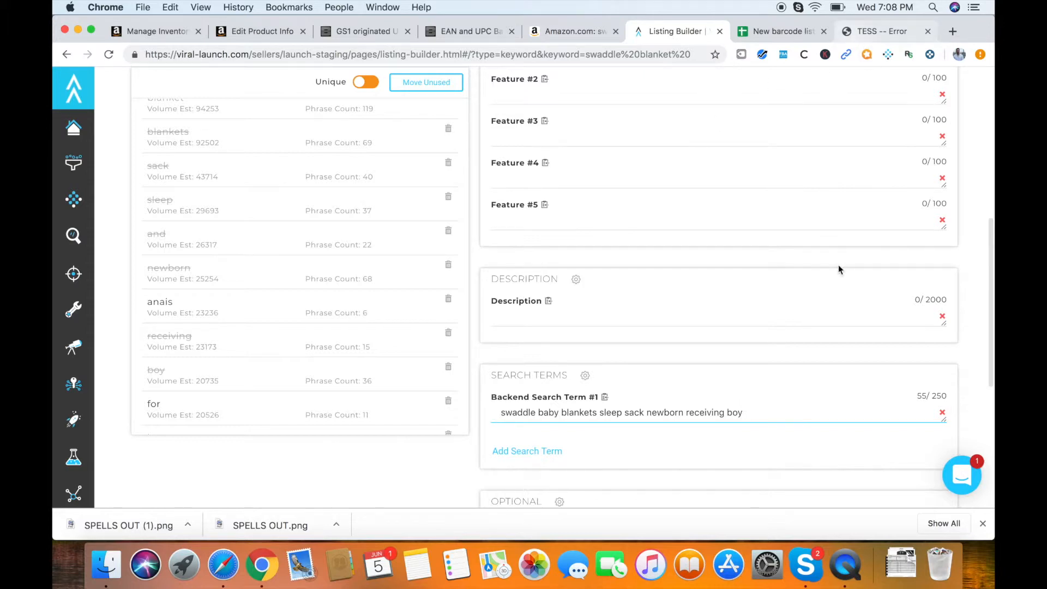
Copy the full Backend Search Term #1 text from Listing Builder into the Search Terms field of the Seller Central listing.
left_click(260, 31)
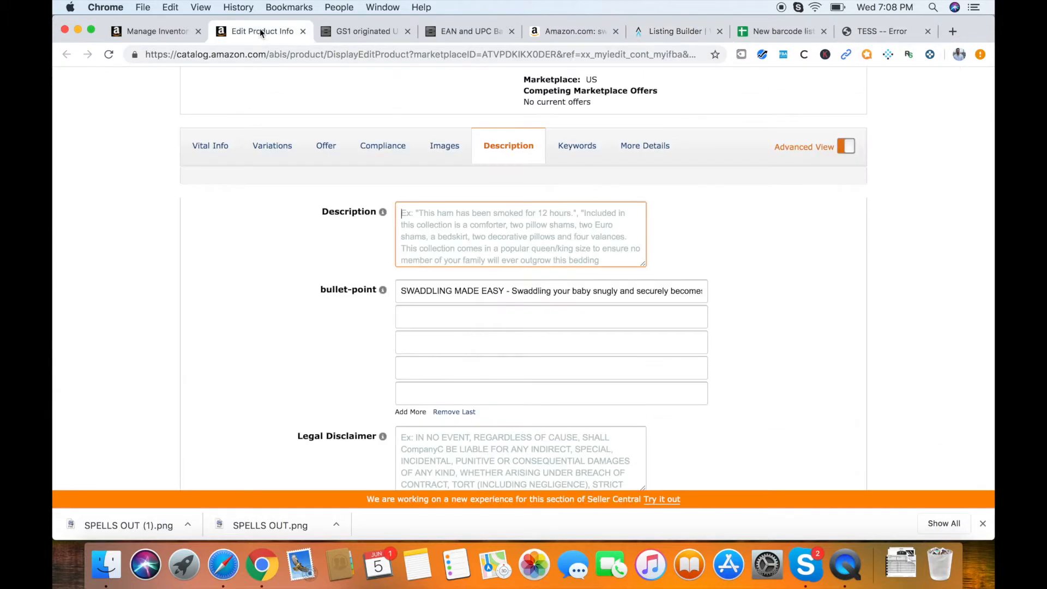
scroll(502, 337, "down", 5)
scroll(504, 336, "up", 2)
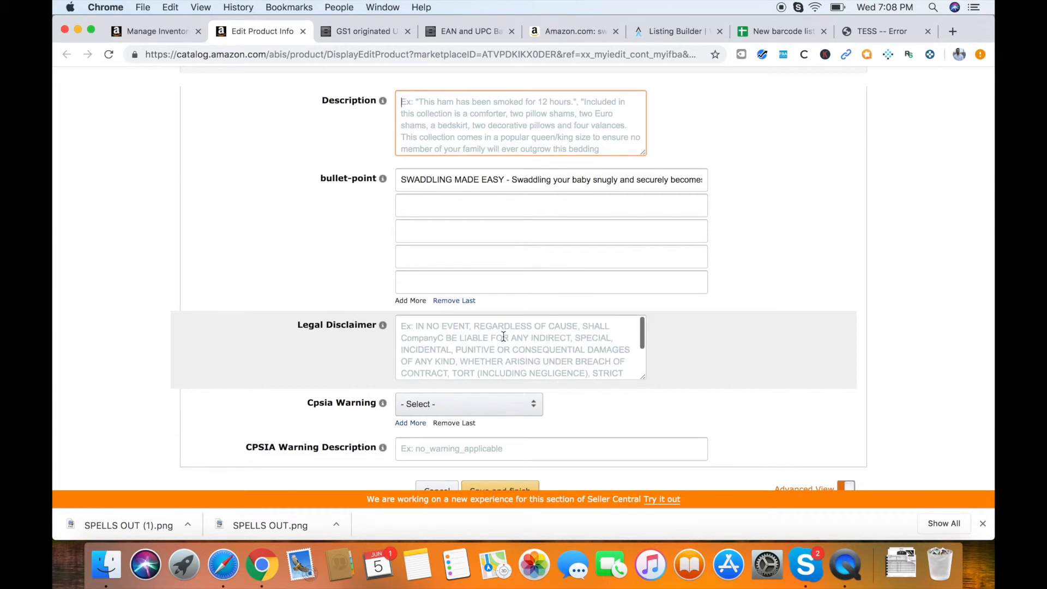
scroll(503, 336, "up", 3)
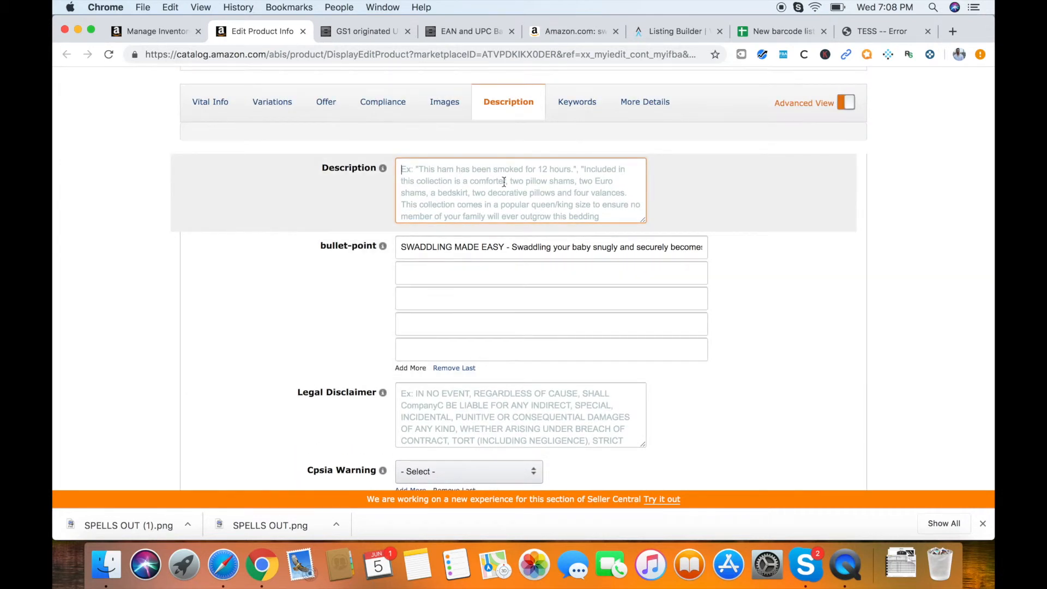
left_click(568, 109)
left_click(442, 173)
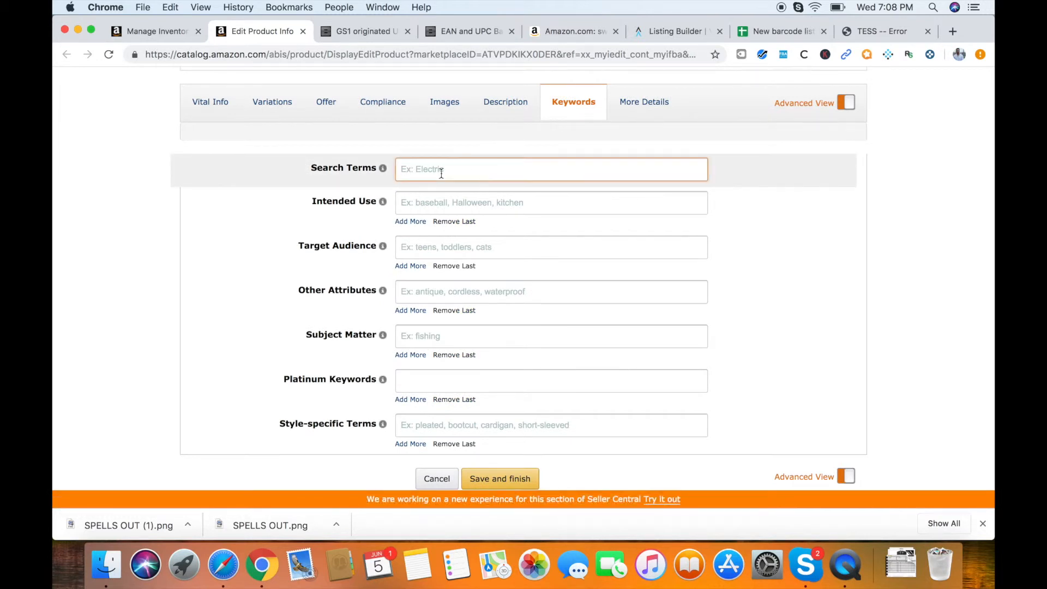
left_click(675, 32)
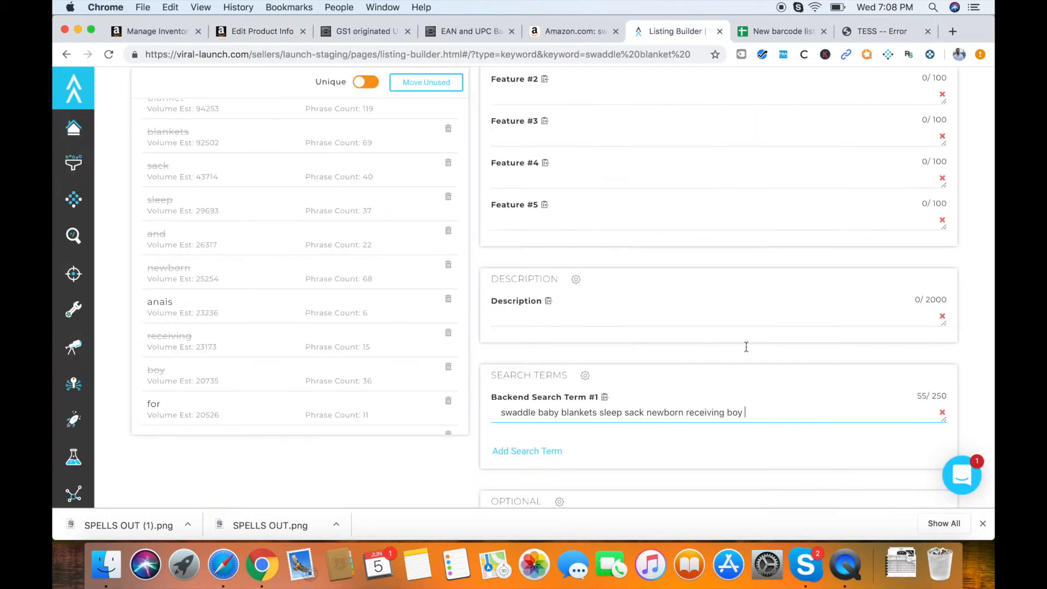
left_click_drag(754, 416, 573, 403)
key("cmd+c")
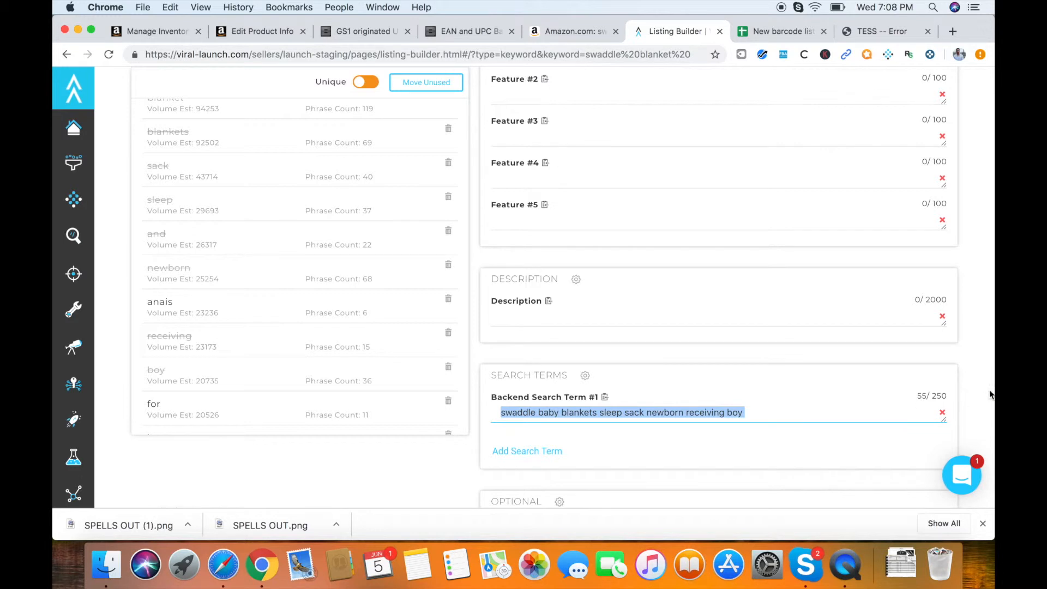
left_click(229, 39)
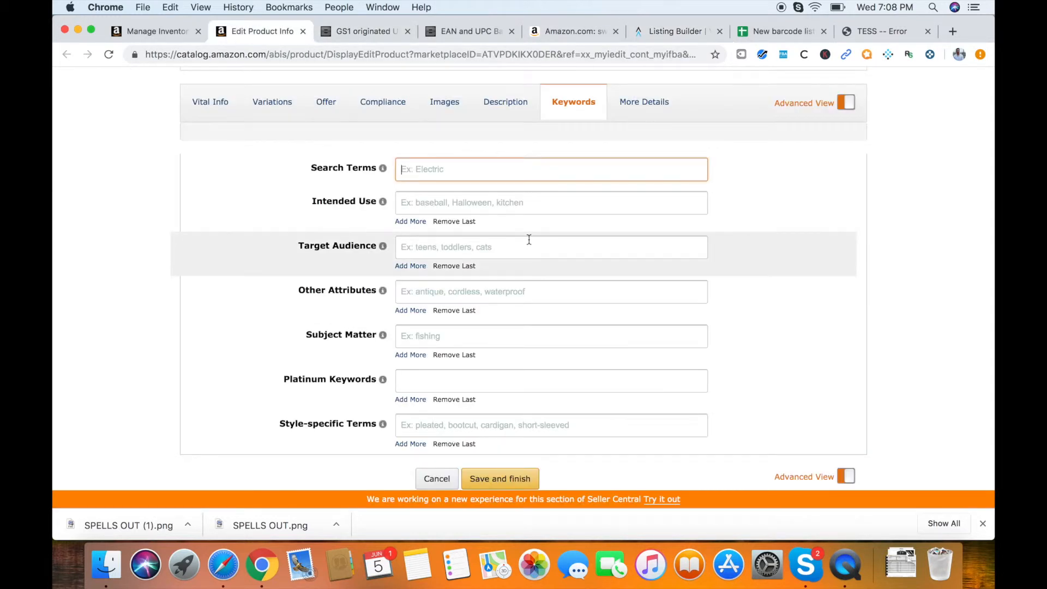
left_click(428, 173)
key("cmd+v")
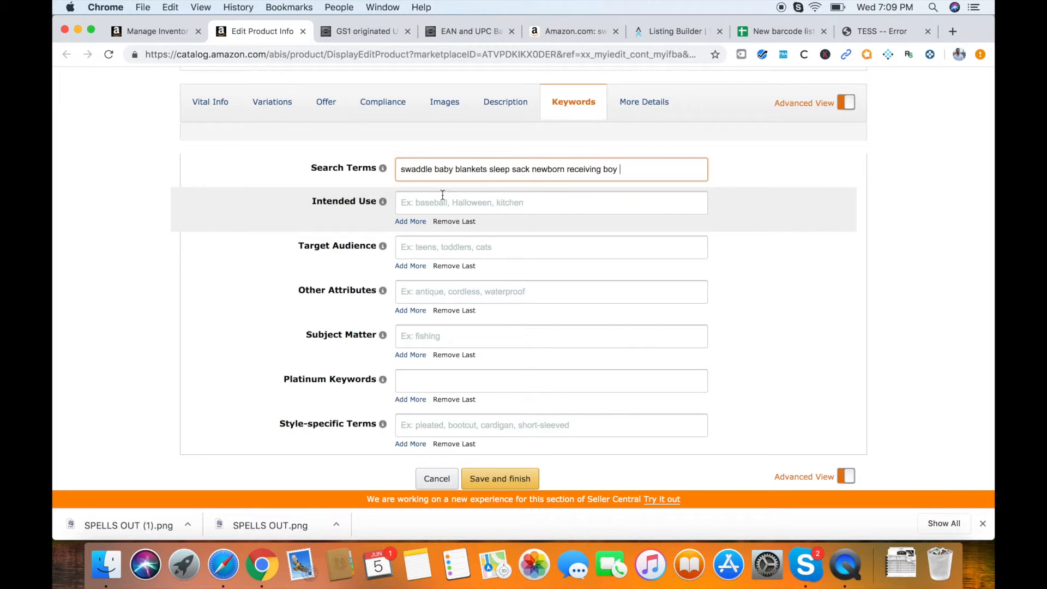
Review the listing's vital info, description and keyword sections.
left_click(211, 102)
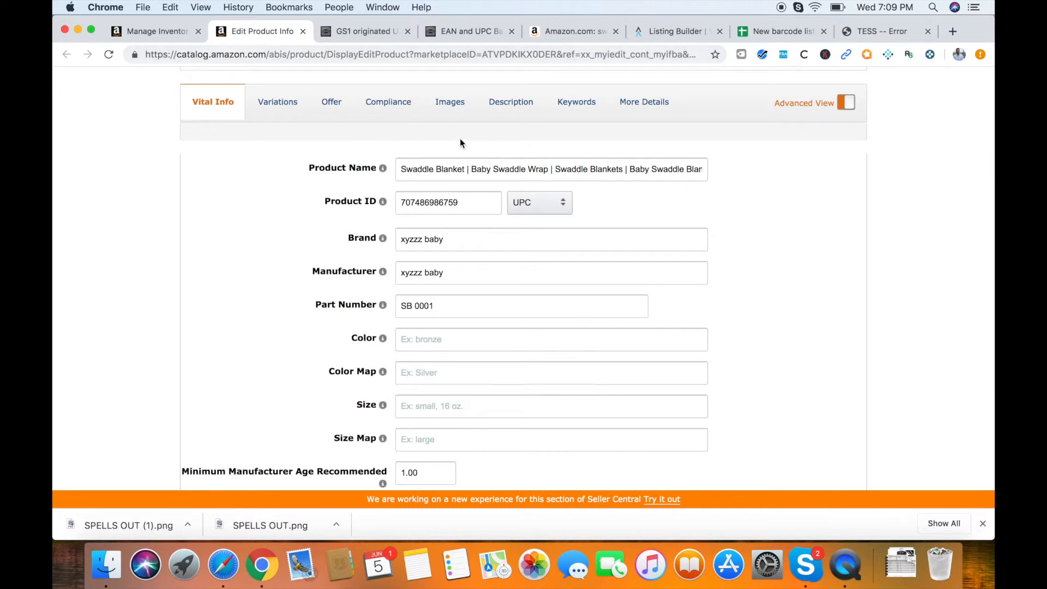
left_click(501, 105)
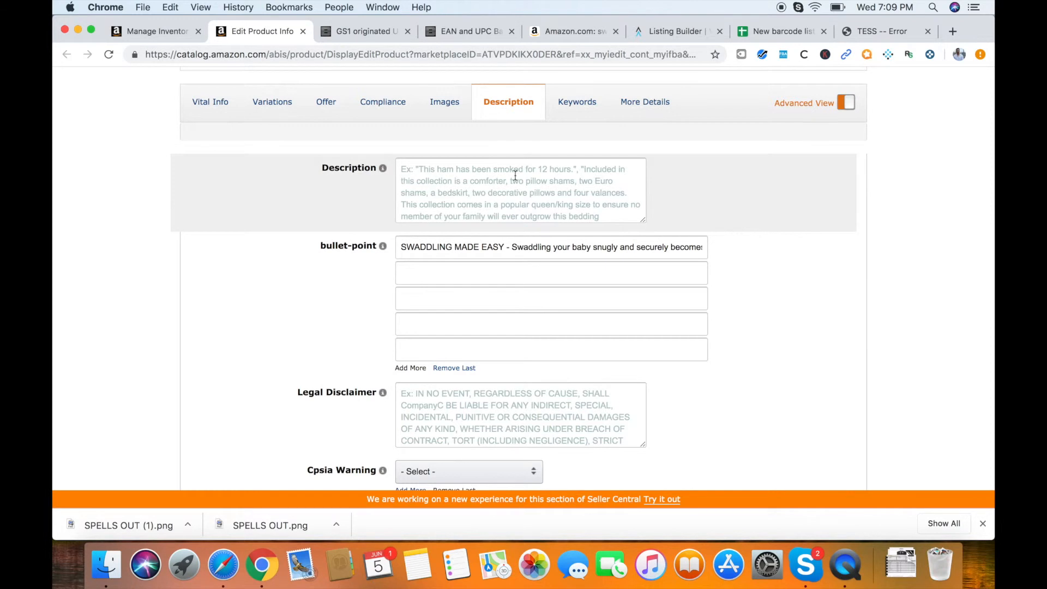
left_click(578, 103)
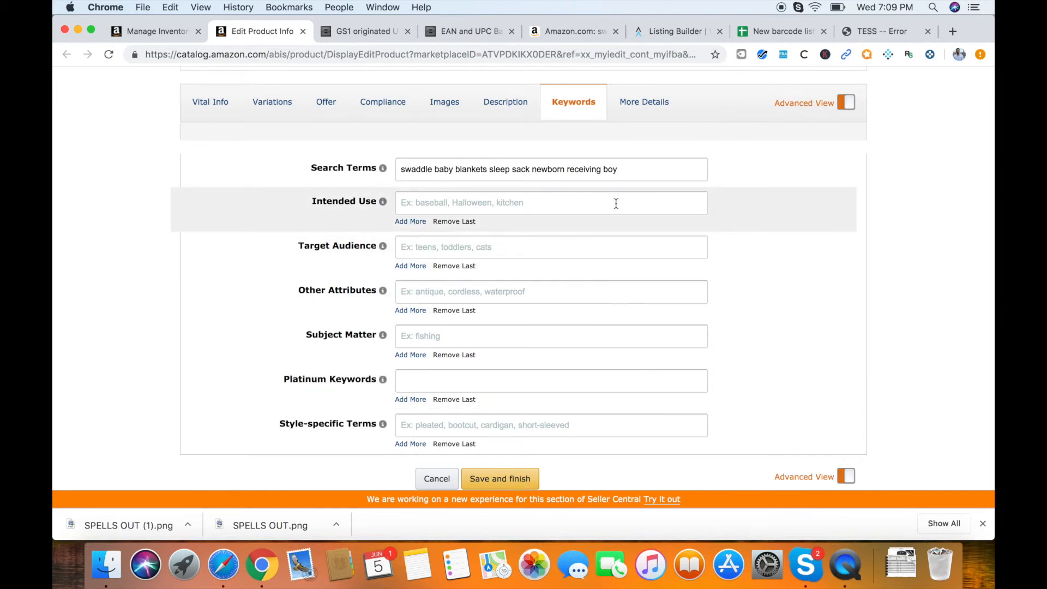
Examine the listing's additional detail fields for shipping weight and its units, package dimensions, recommended maximum age and item dimensions.
left_click(642, 119)
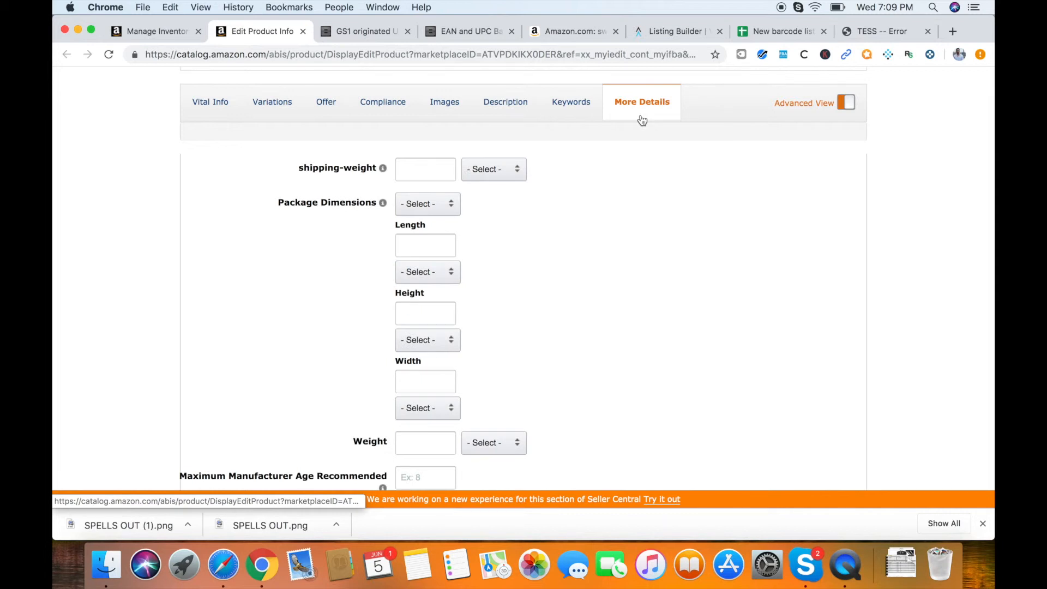
scroll(512, 269, "down", 2)
left_click(432, 131)
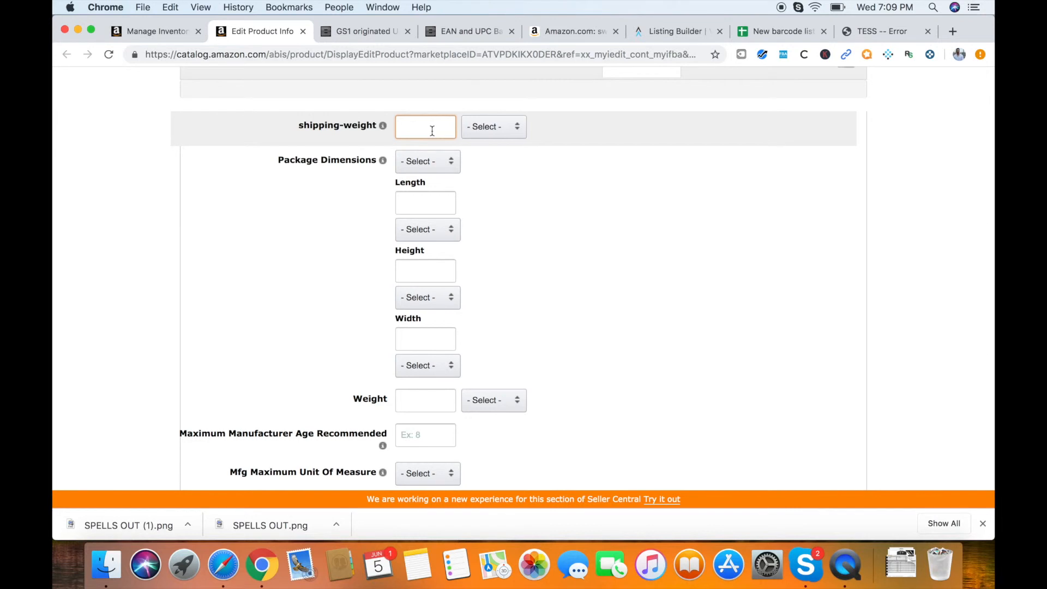
left_click(489, 127)
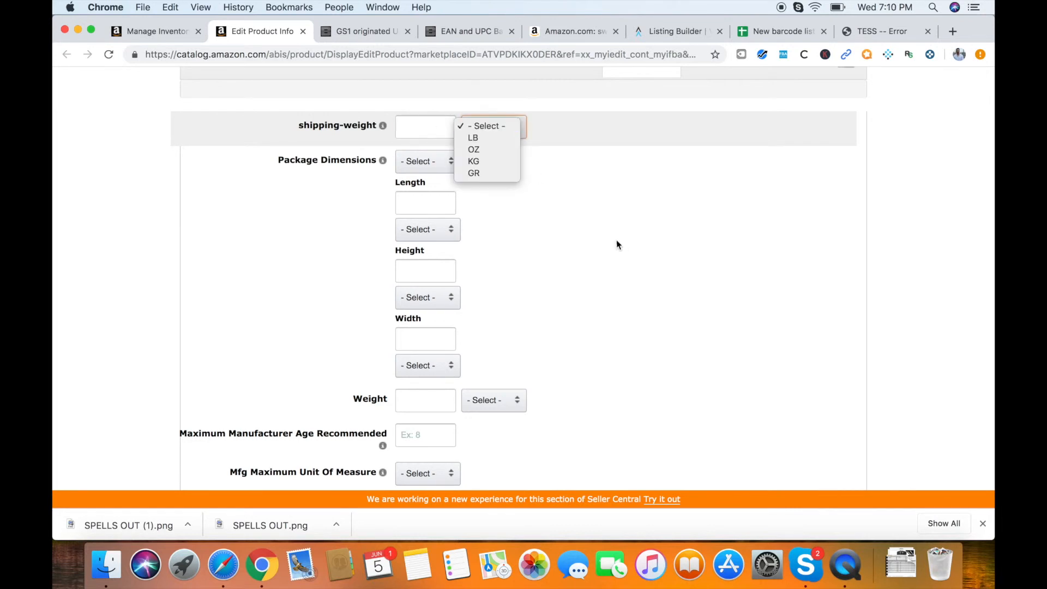
left_click(647, 244)
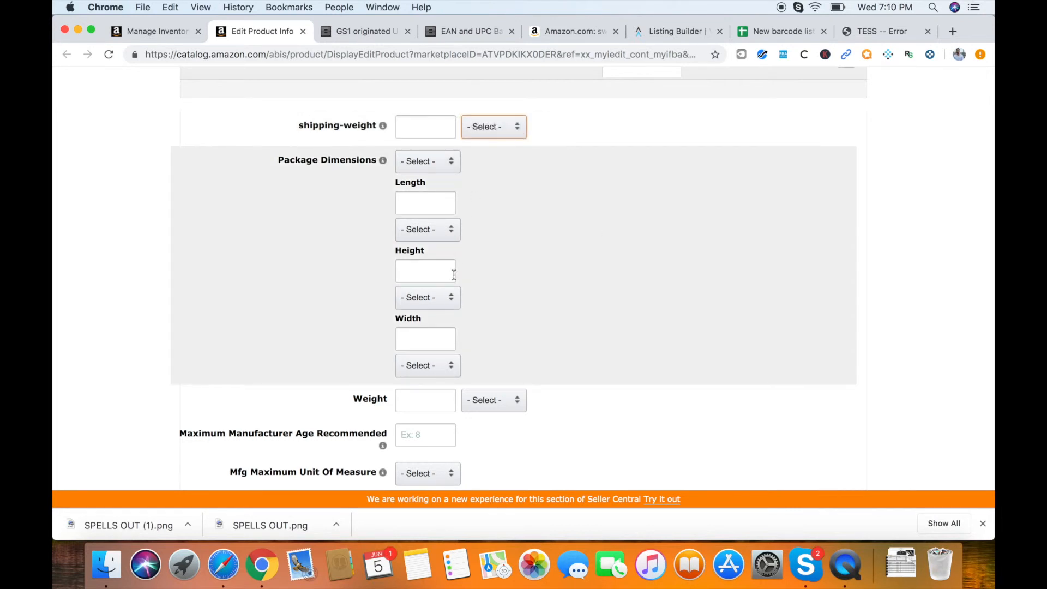
scroll(454, 262, "down", 2)
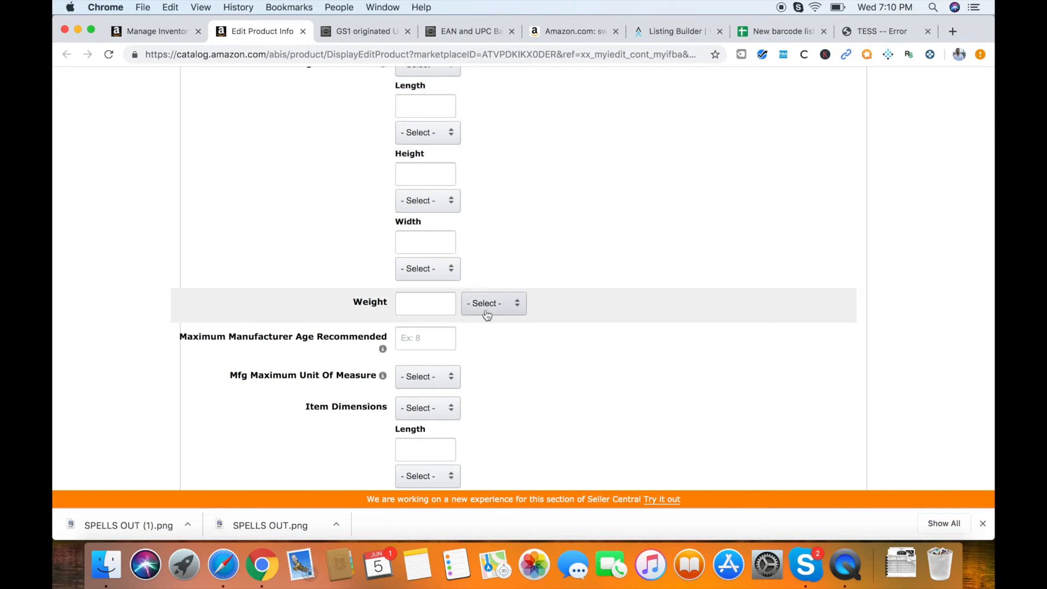
scroll(486, 239, "up", 1)
scroll(486, 238, "down", 3)
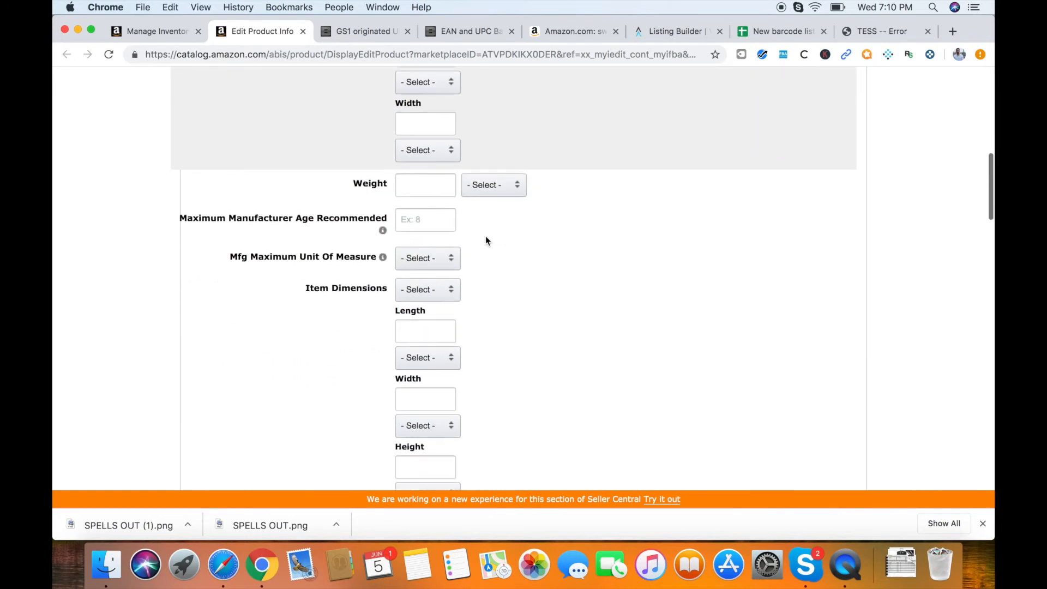
scroll(486, 236, "down", 2)
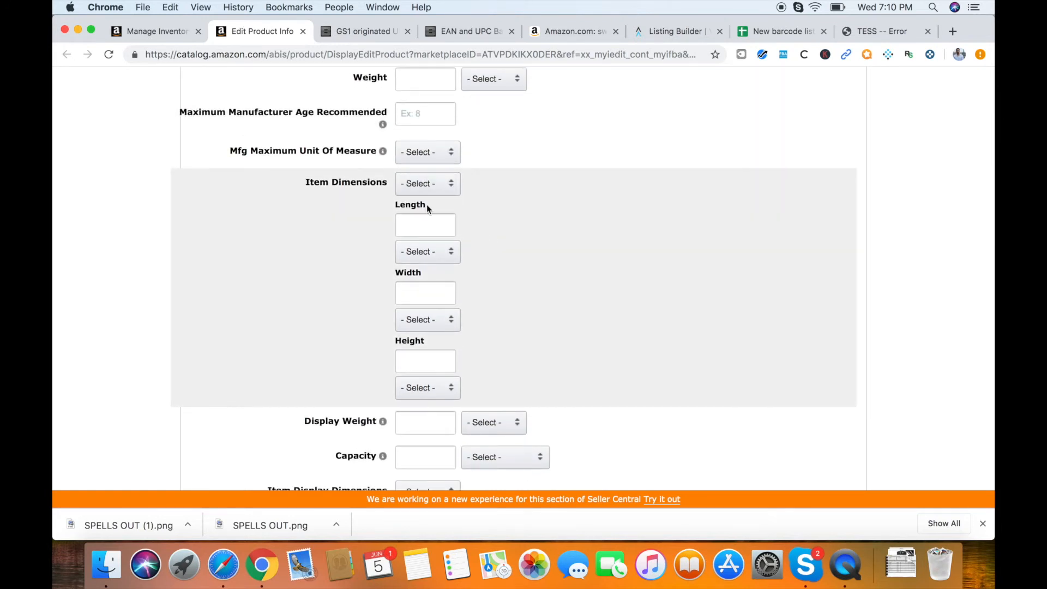
scroll(440, 345, "down", 1)
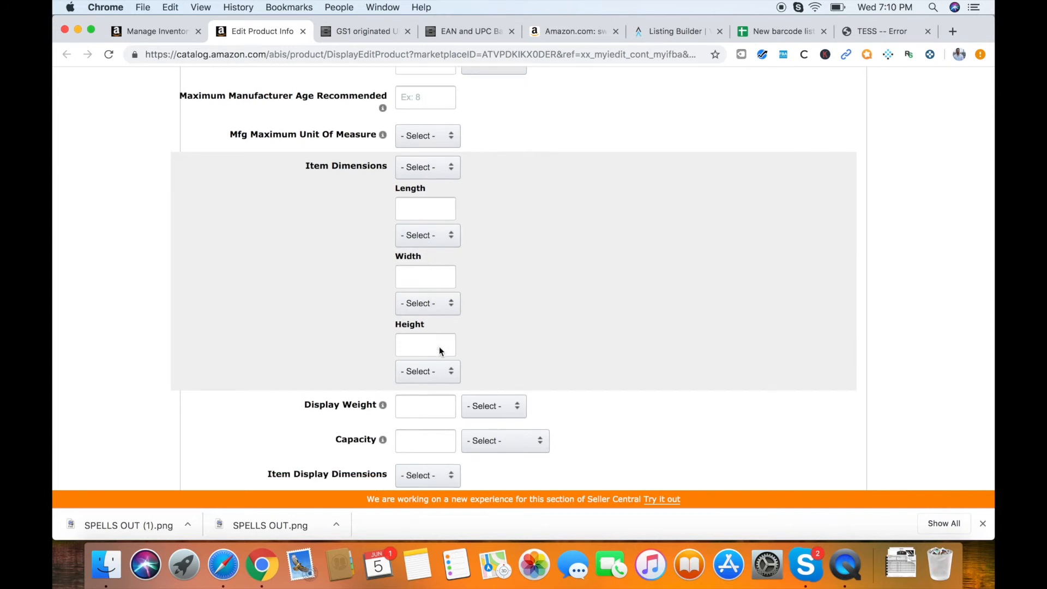
Look over the category, launch date, recommended weight and fabric fields, checking the available Material Type options.
scroll(439, 346, "down", 9)
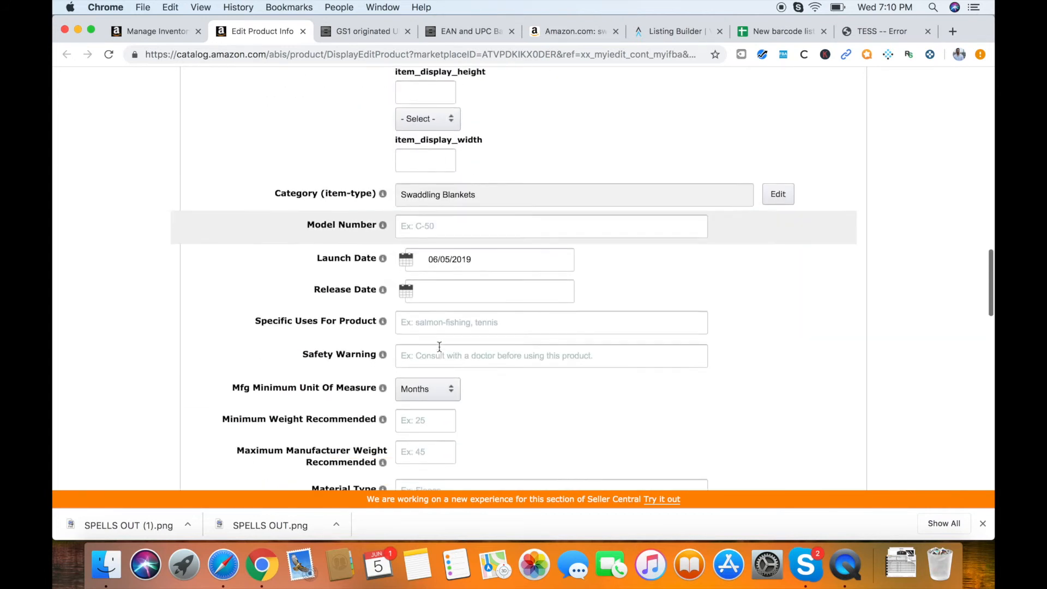
scroll(439, 346, "down", 4)
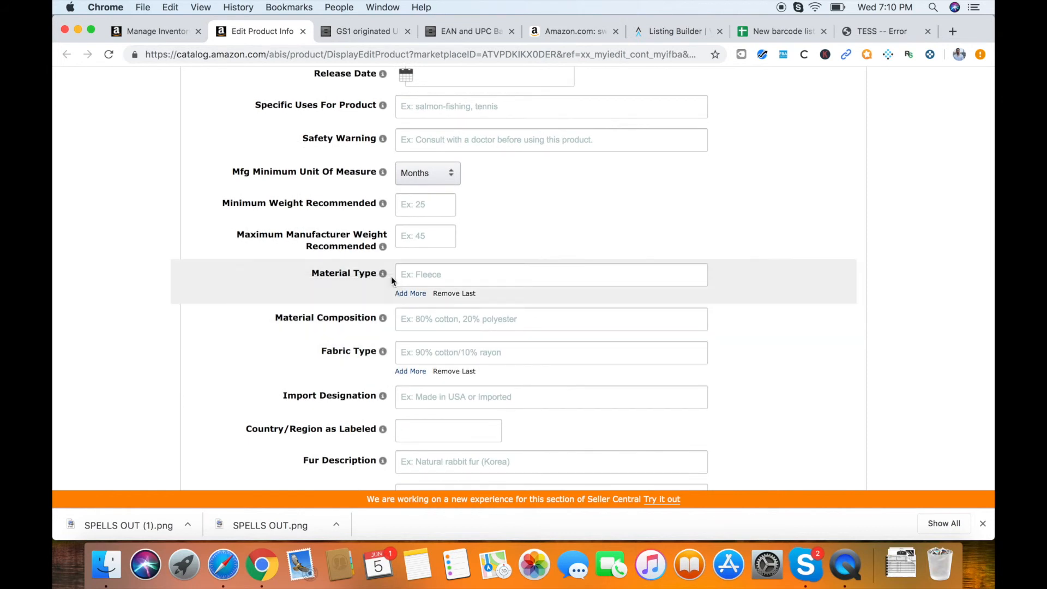
left_click(479, 277)
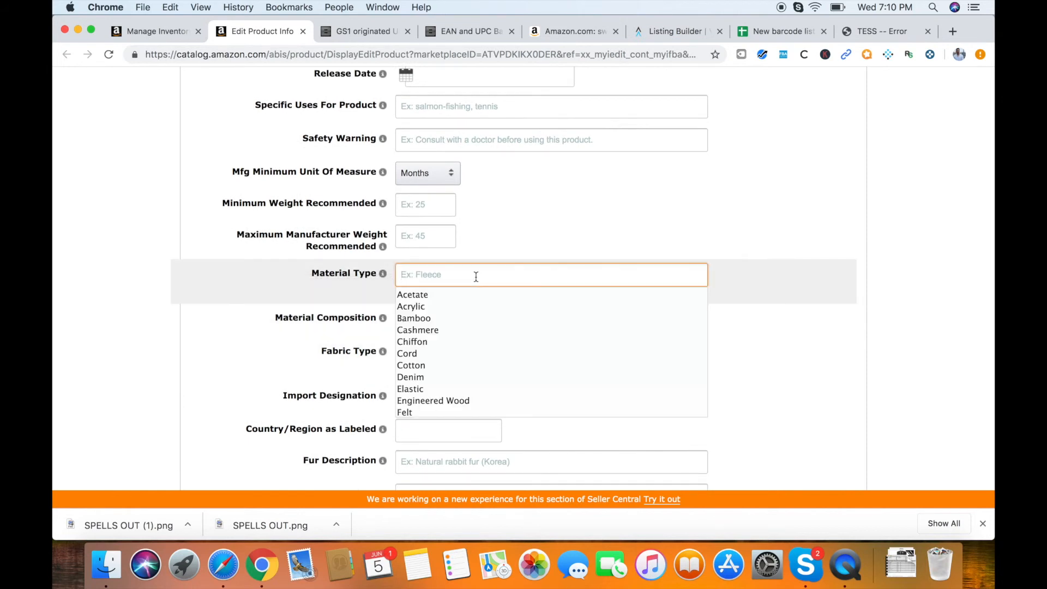
left_click(209, 285)
scroll(286, 365, "down", 1)
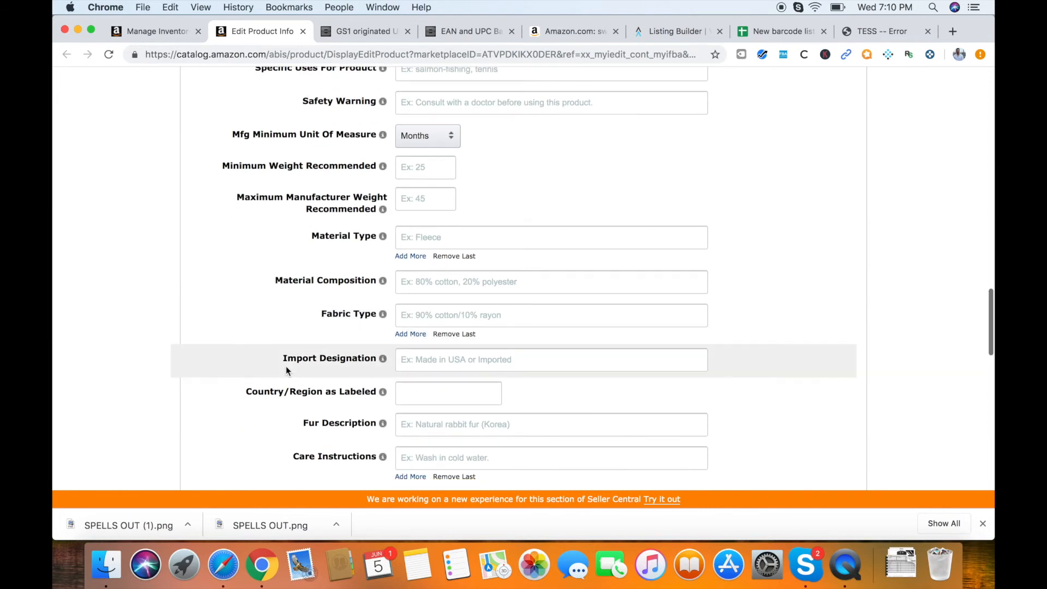
Look through the remaining detail fields, from care instructions and country of origin to package quantity and form factor, and return to the product summary.
scroll(285, 371, "down", 8)
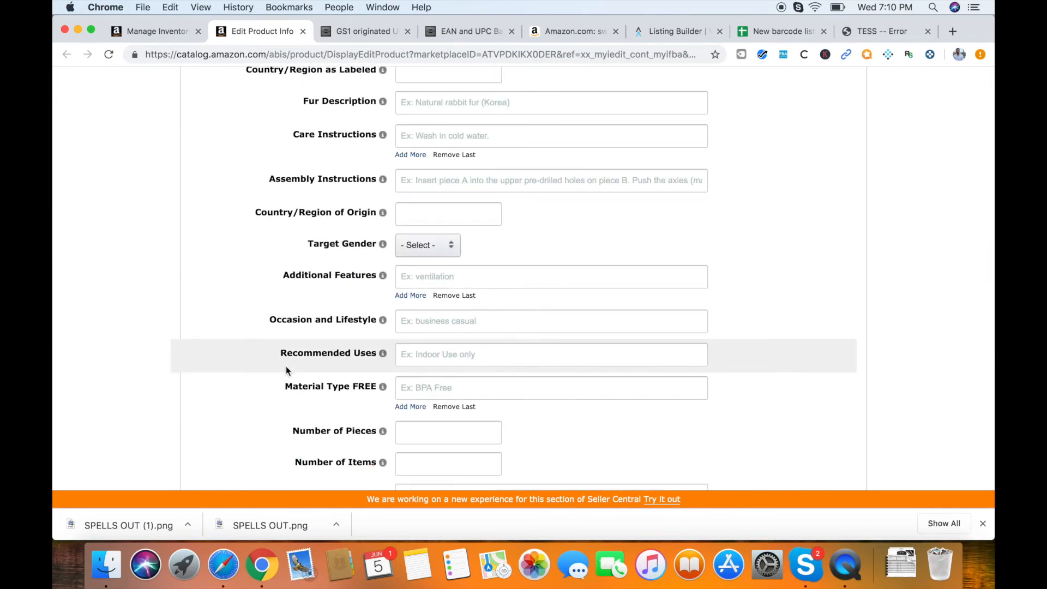
scroll(286, 370, "up", 5)
scroll(285, 370, "down", 6)
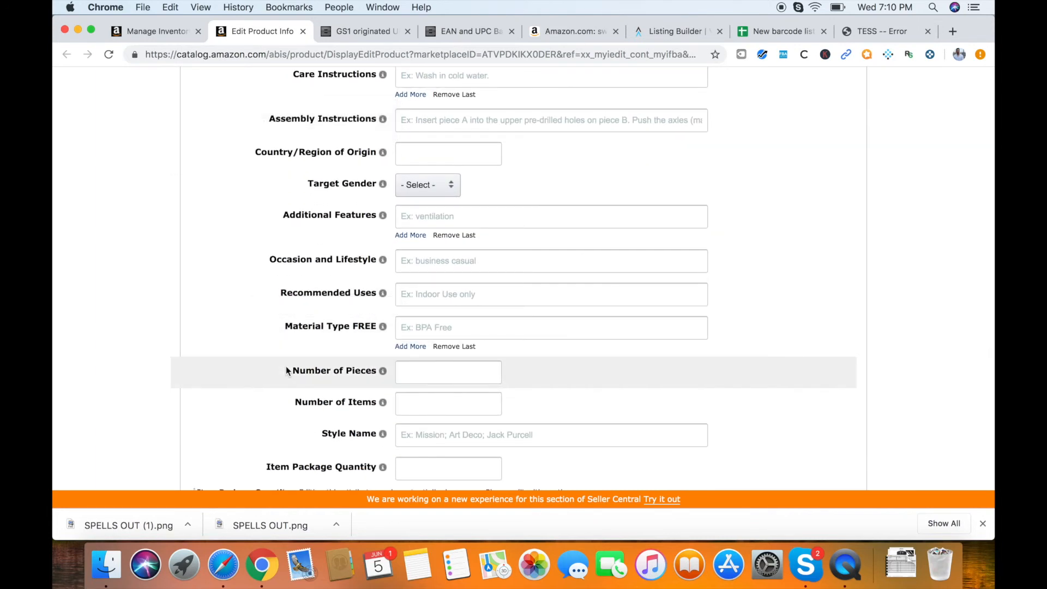
scroll(286, 371, "down", 8)
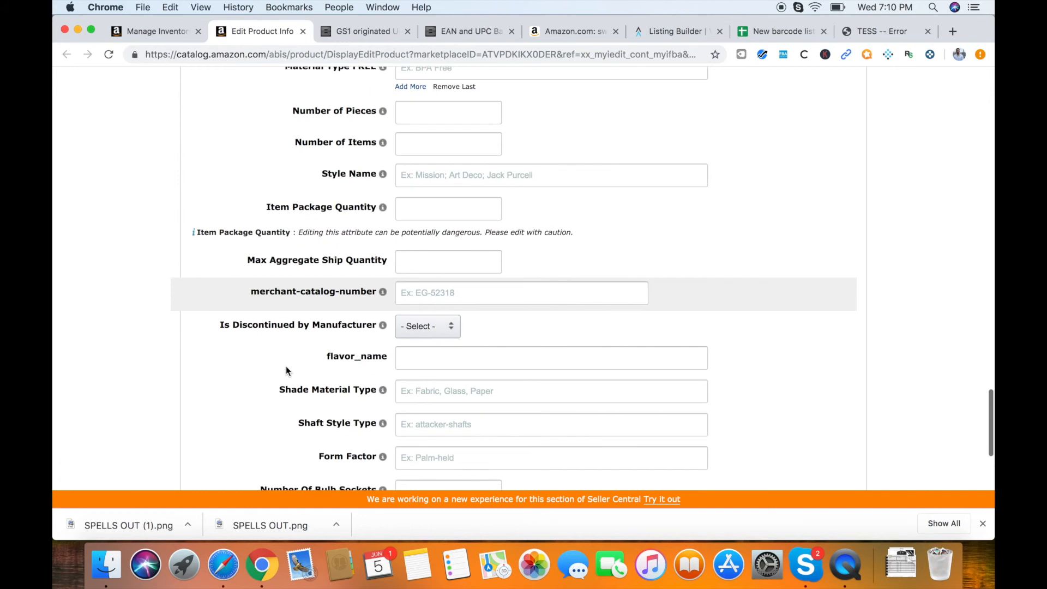
scroll(287, 371, "down", 1)
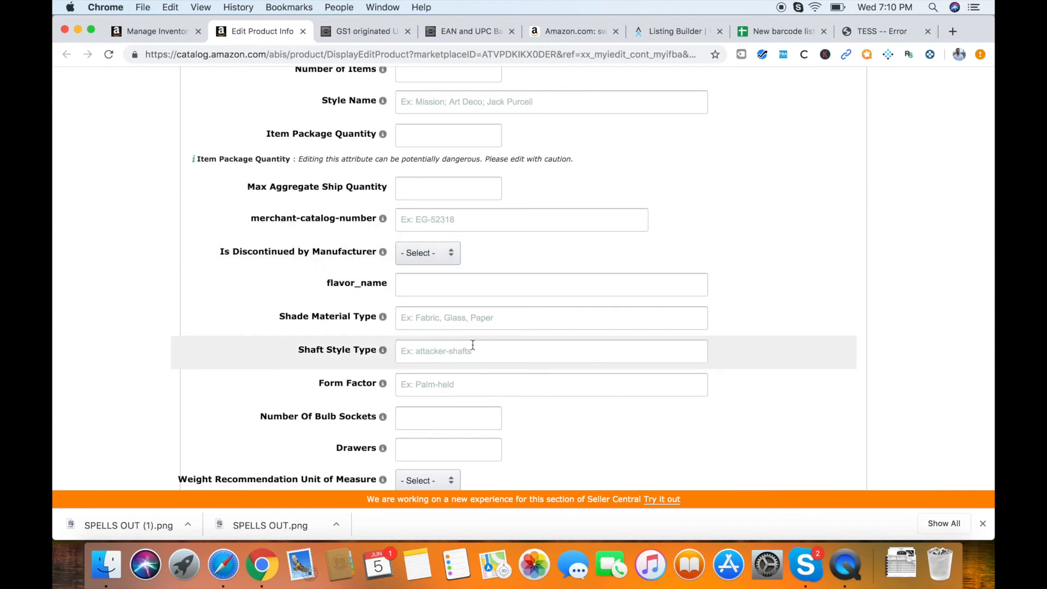
scroll(439, 416, "down", 3)
scroll(440, 417, "up", 10)
scroll(440, 418, "up", 10)
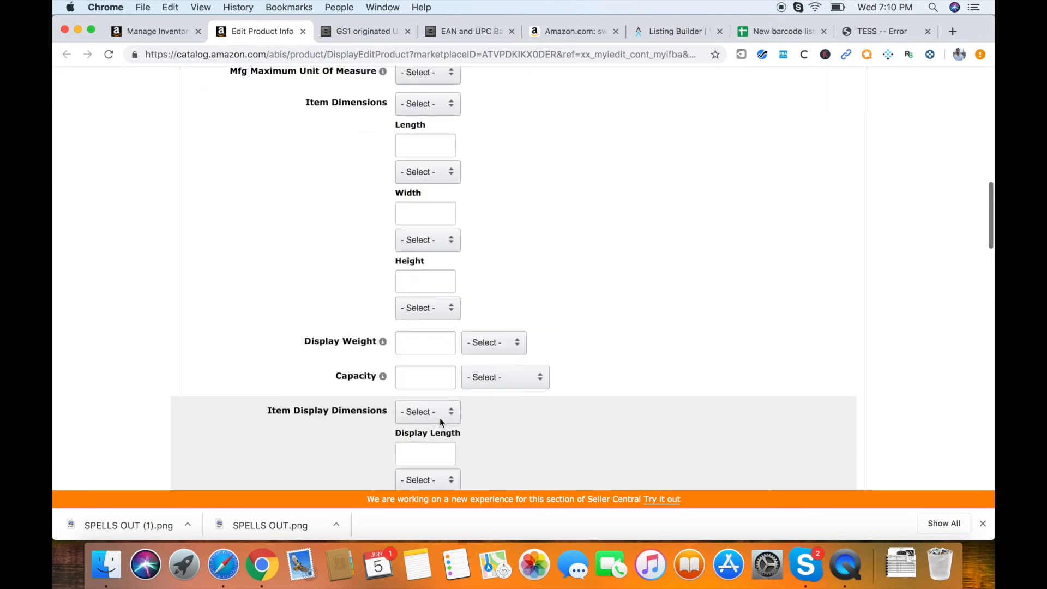
scroll(440, 418, "down", 15)
scroll(440, 417, "up", 20)
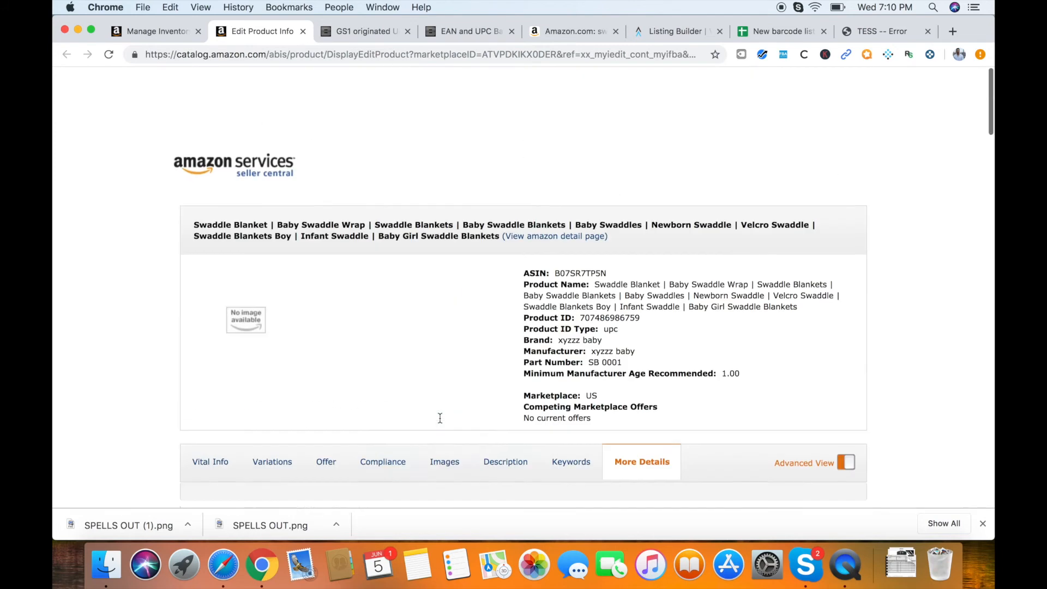